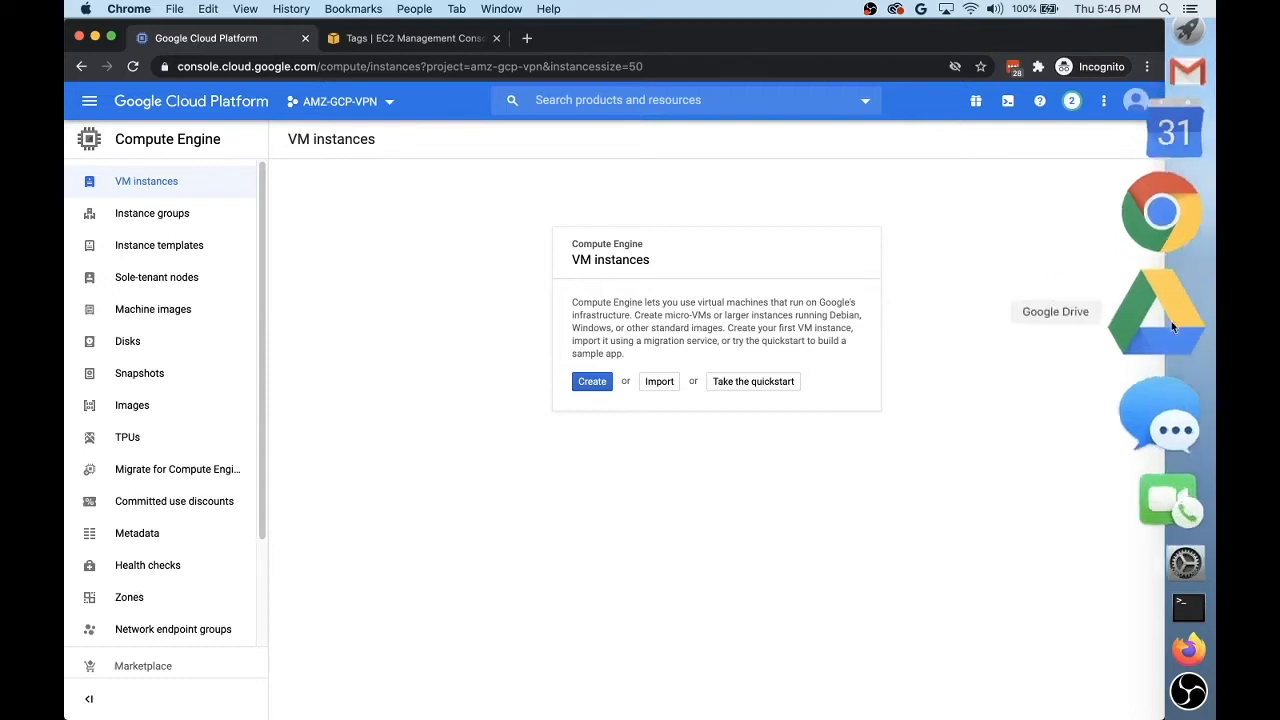
Start a new VM instance-1 in region us-east1 (South Carolina), zone us-east1-b
click(591, 383)
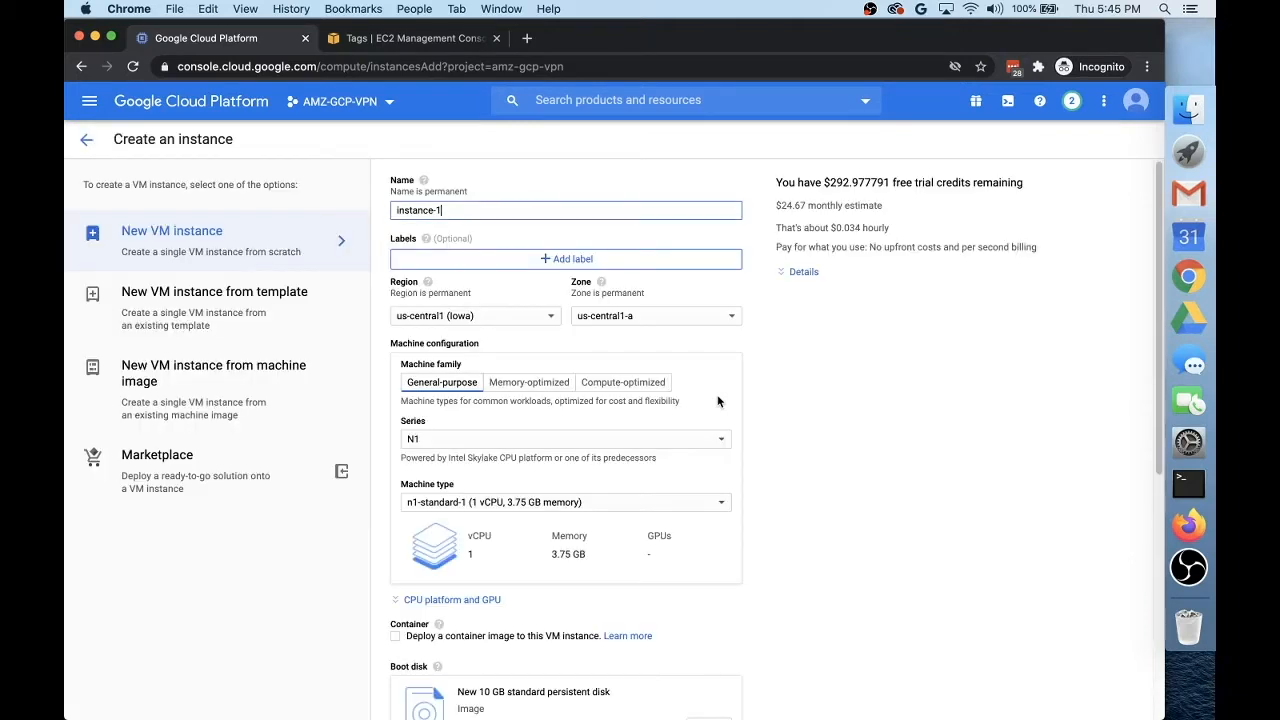
click(493, 322)
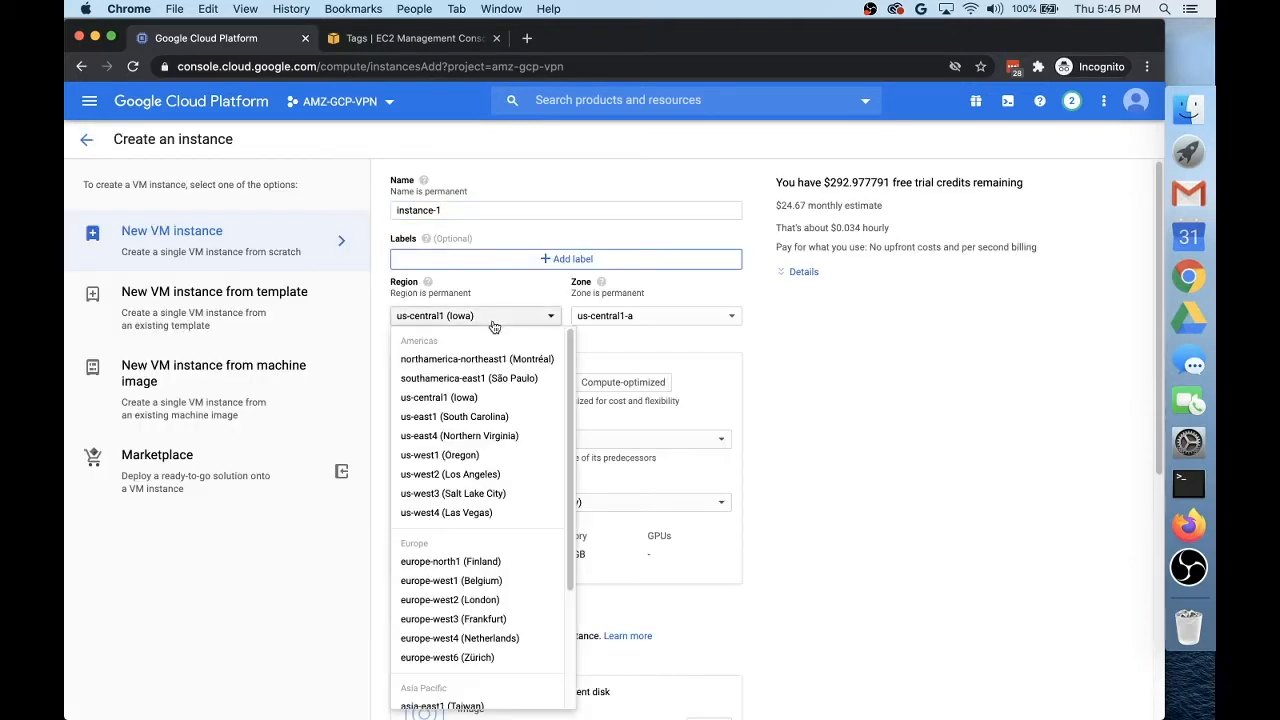
click(466, 417)
scroll(811, 486, down, 3)
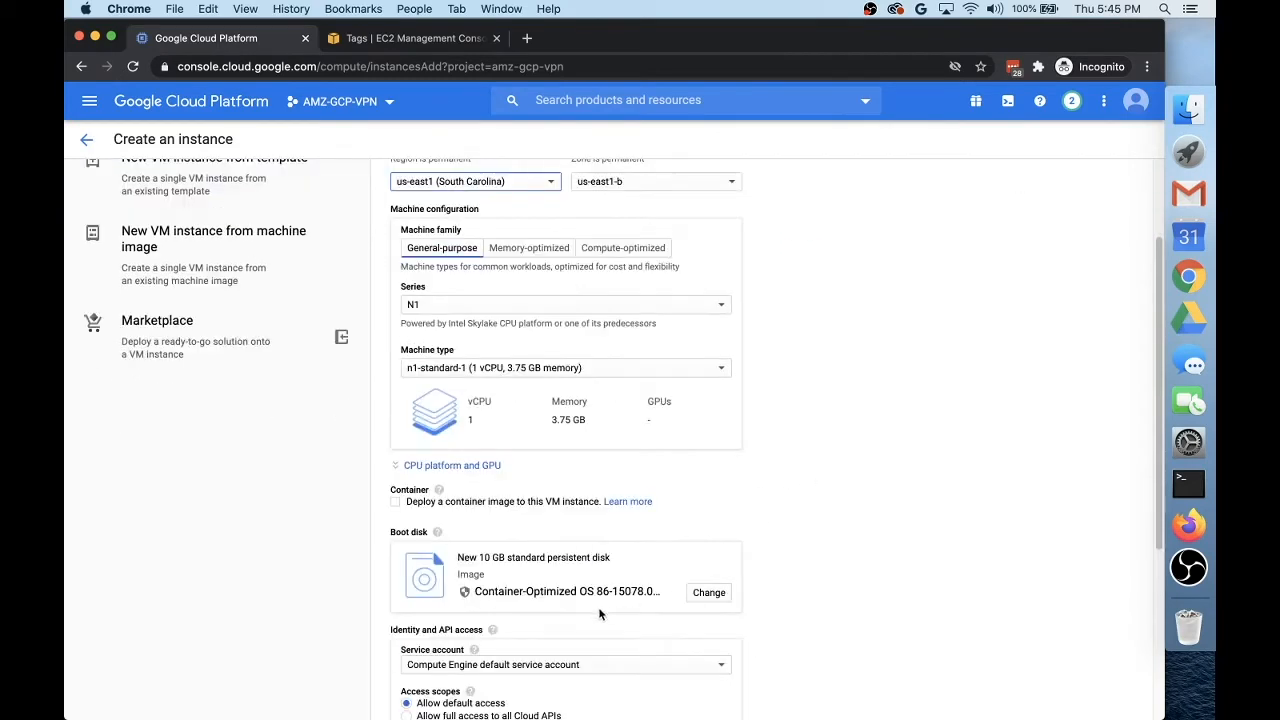
Give instance-1 an Ubuntu 16.04 LTS boot disk and create the VM
click(709, 594)
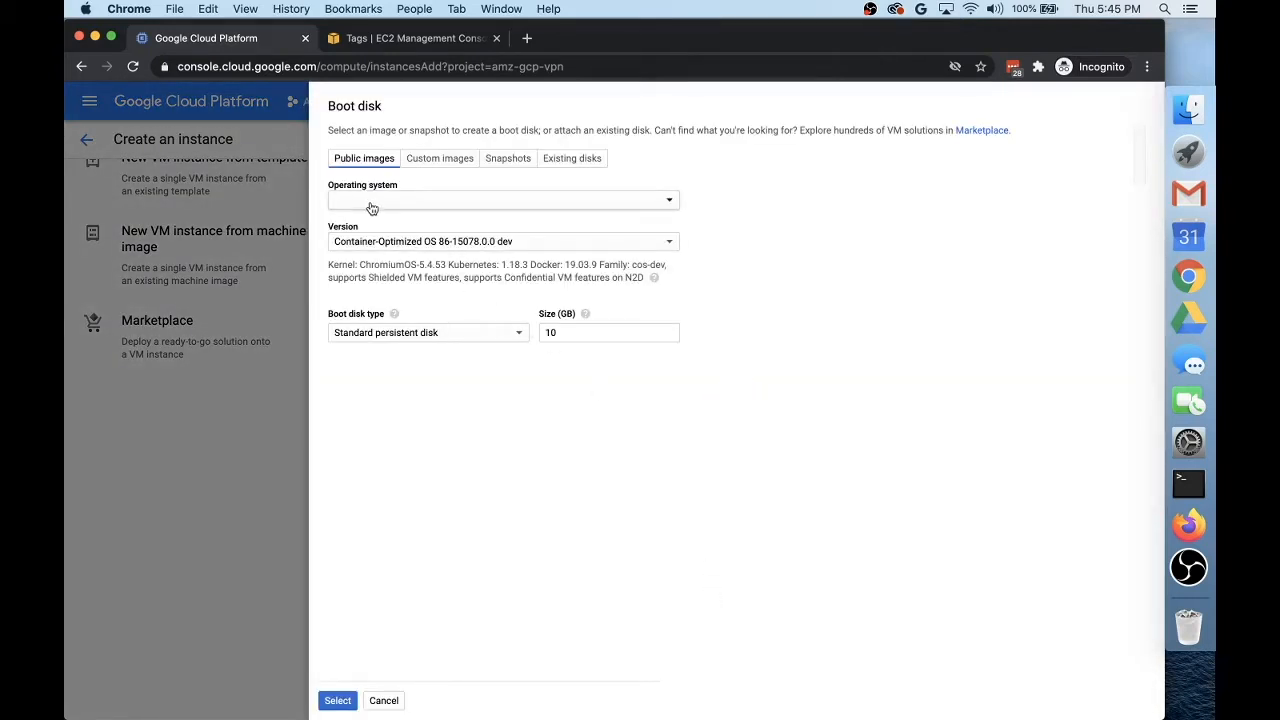
click(372, 203)
click(390, 405)
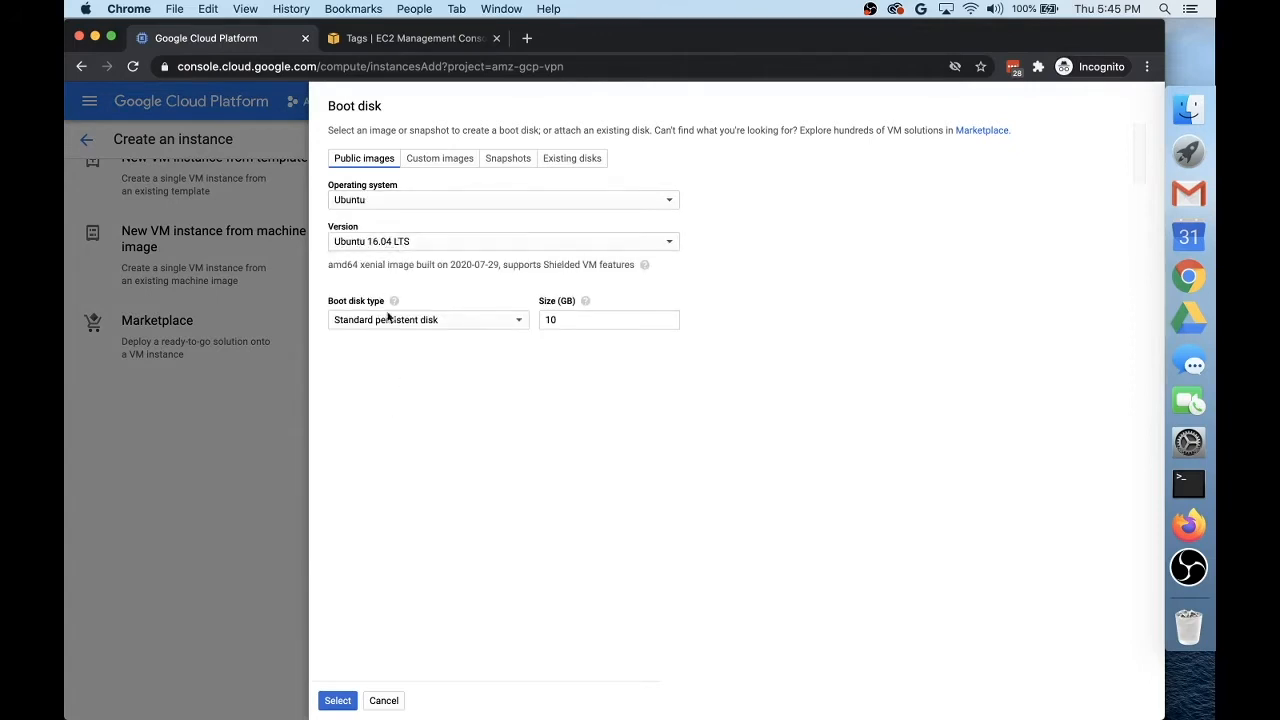
click(337, 700)
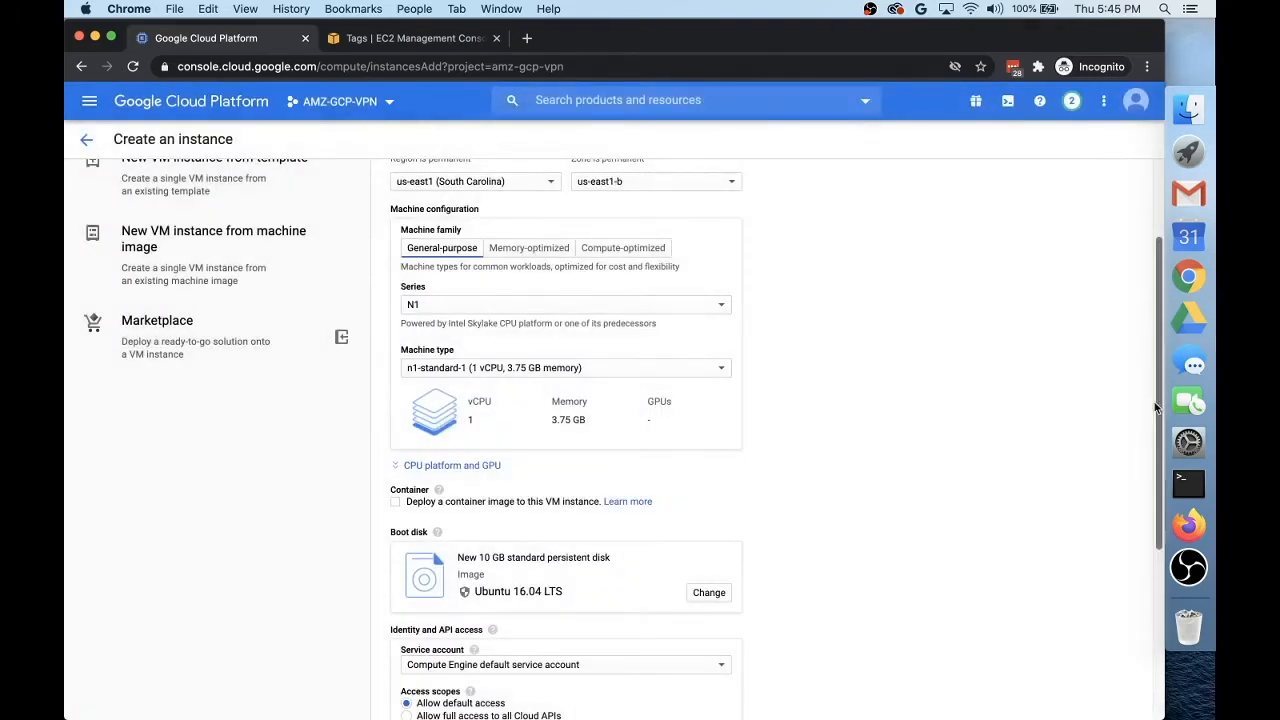
drag(1157, 401, 894, 637)
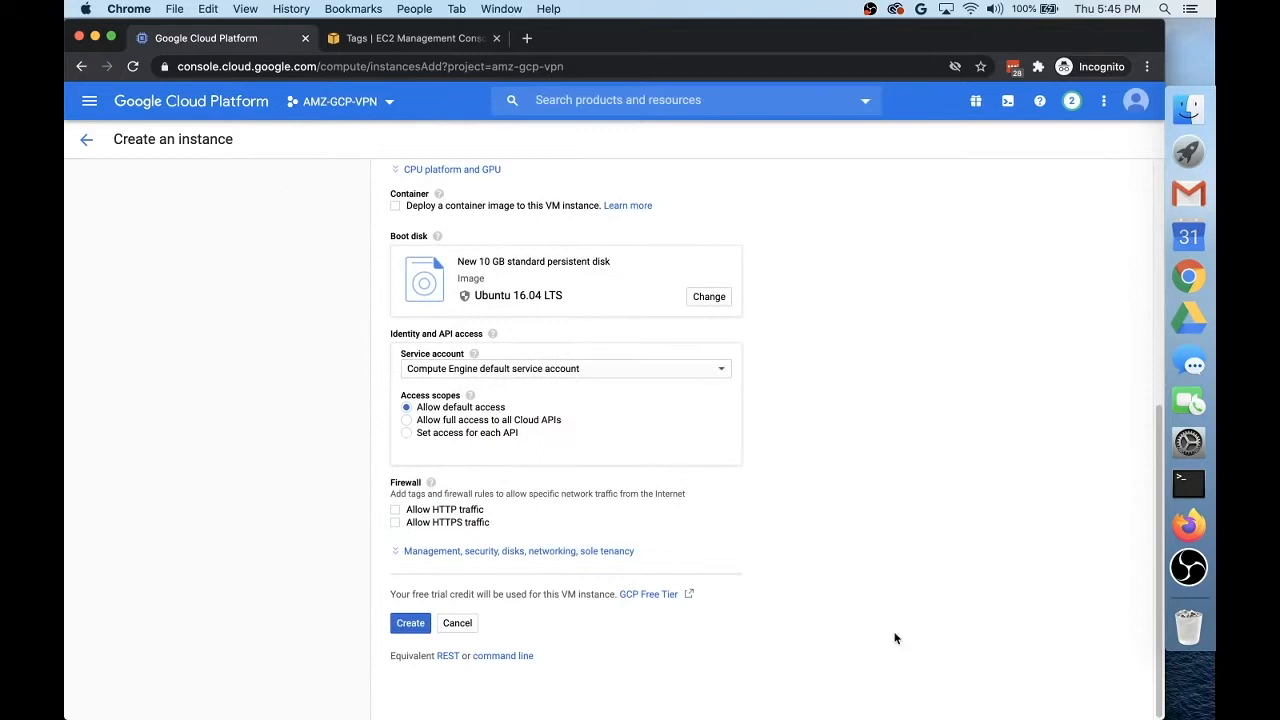
click(410, 623)
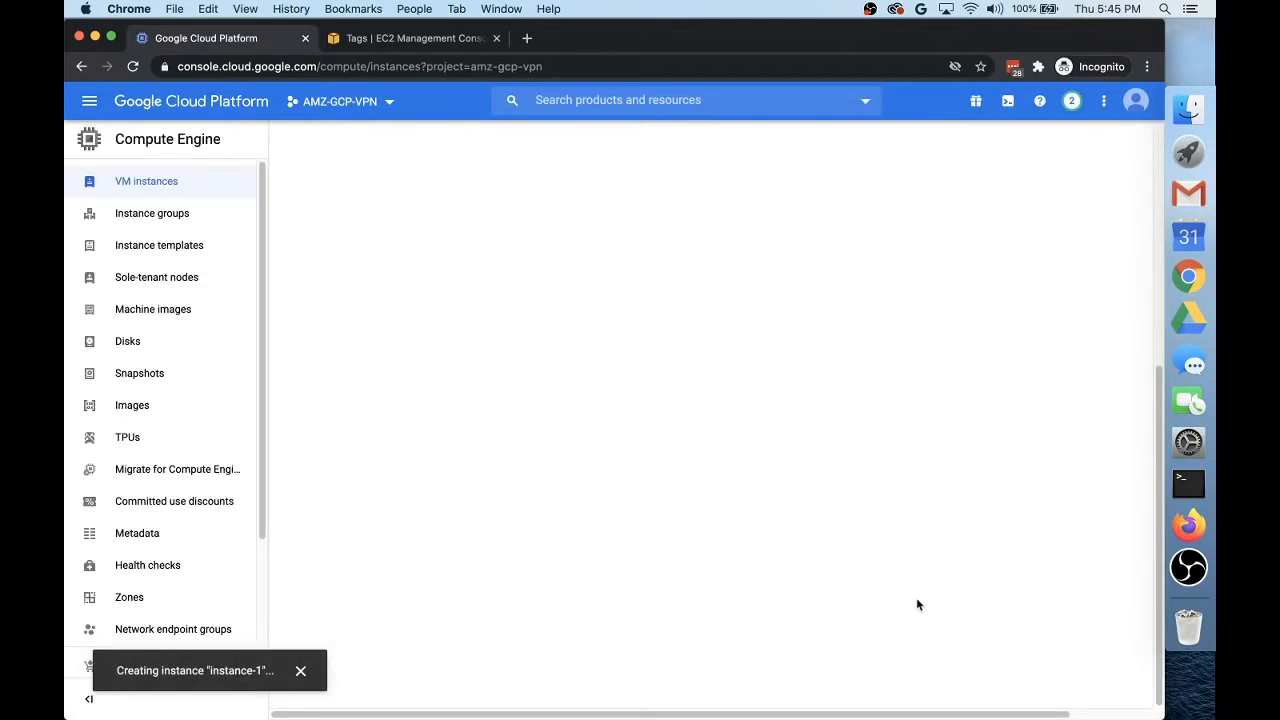
click(400, 40)
Launch a t2.micro EC2 instance from the Ubuntu Server 18.04 LTS image, jumping to Add Tags
click(114, 180)
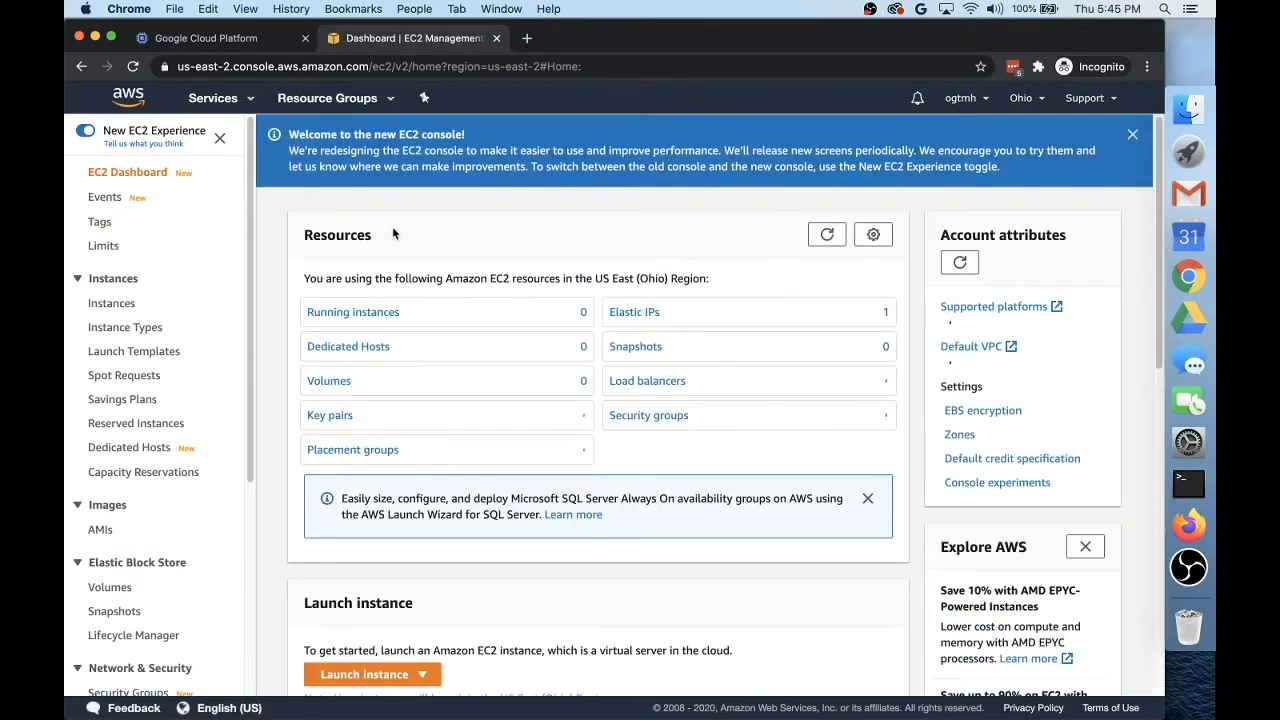
click(350, 313)
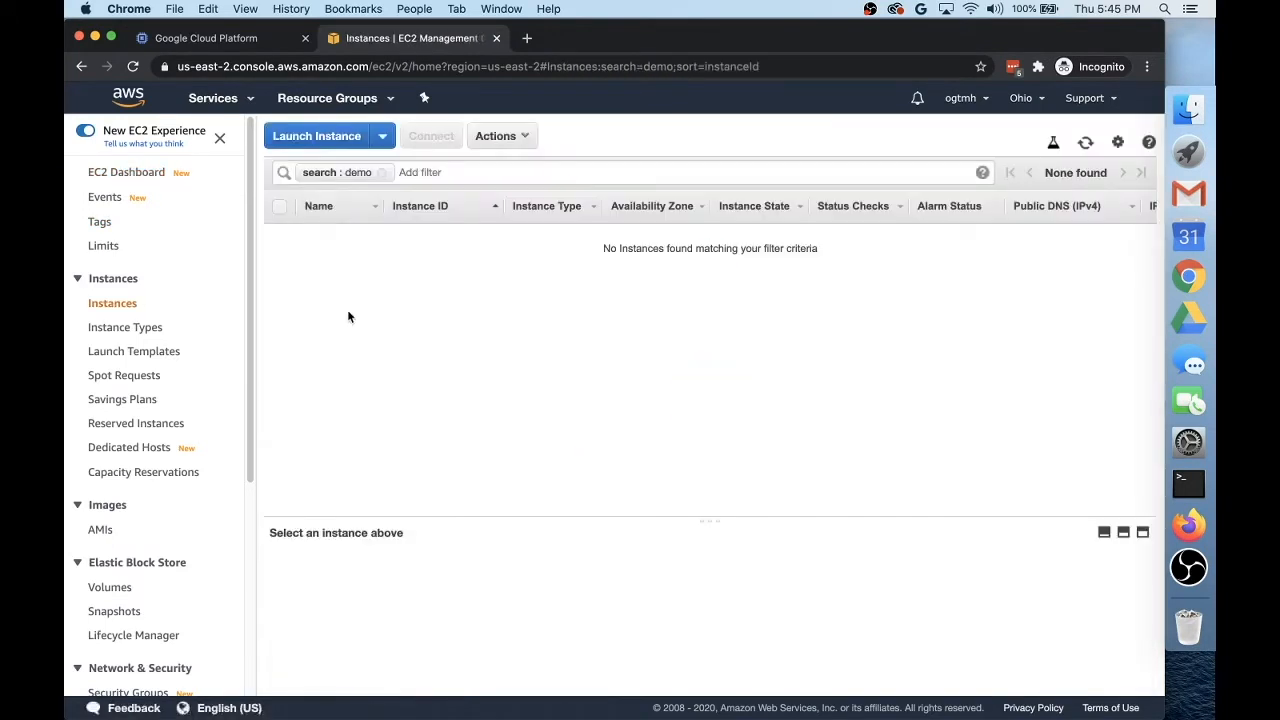
click(330, 140)
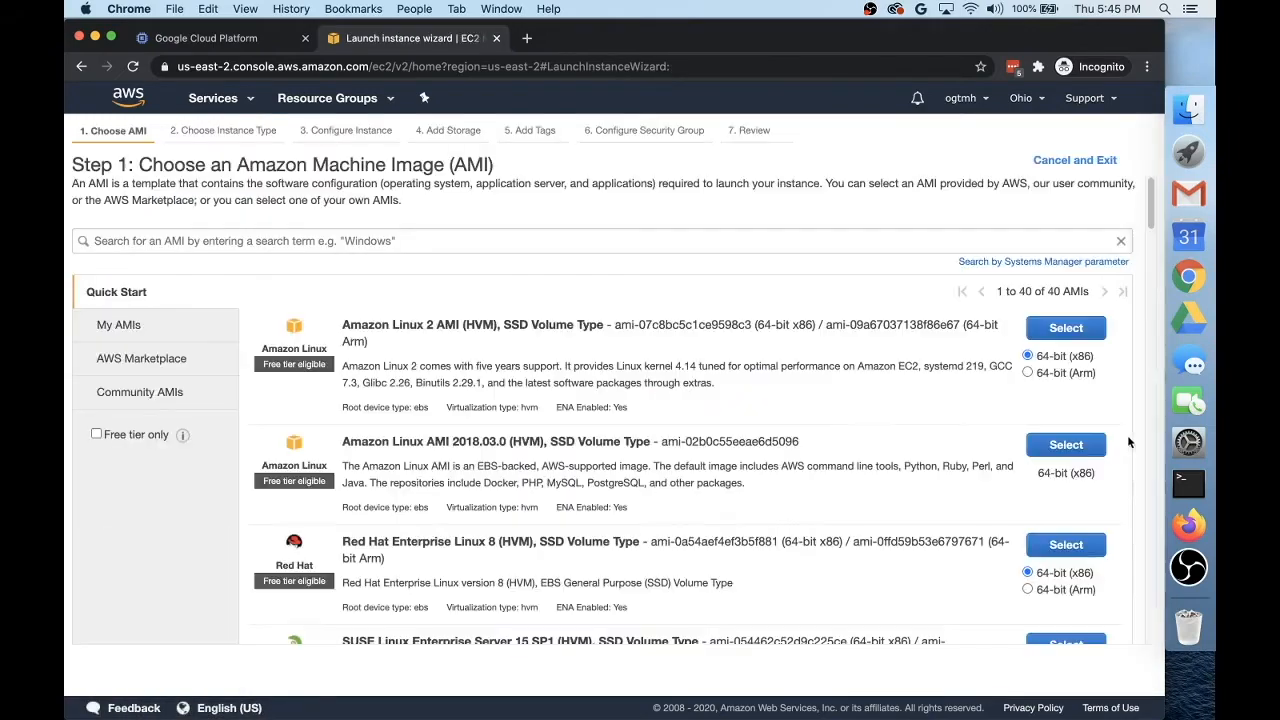
scroll(1150, 218, down, 5)
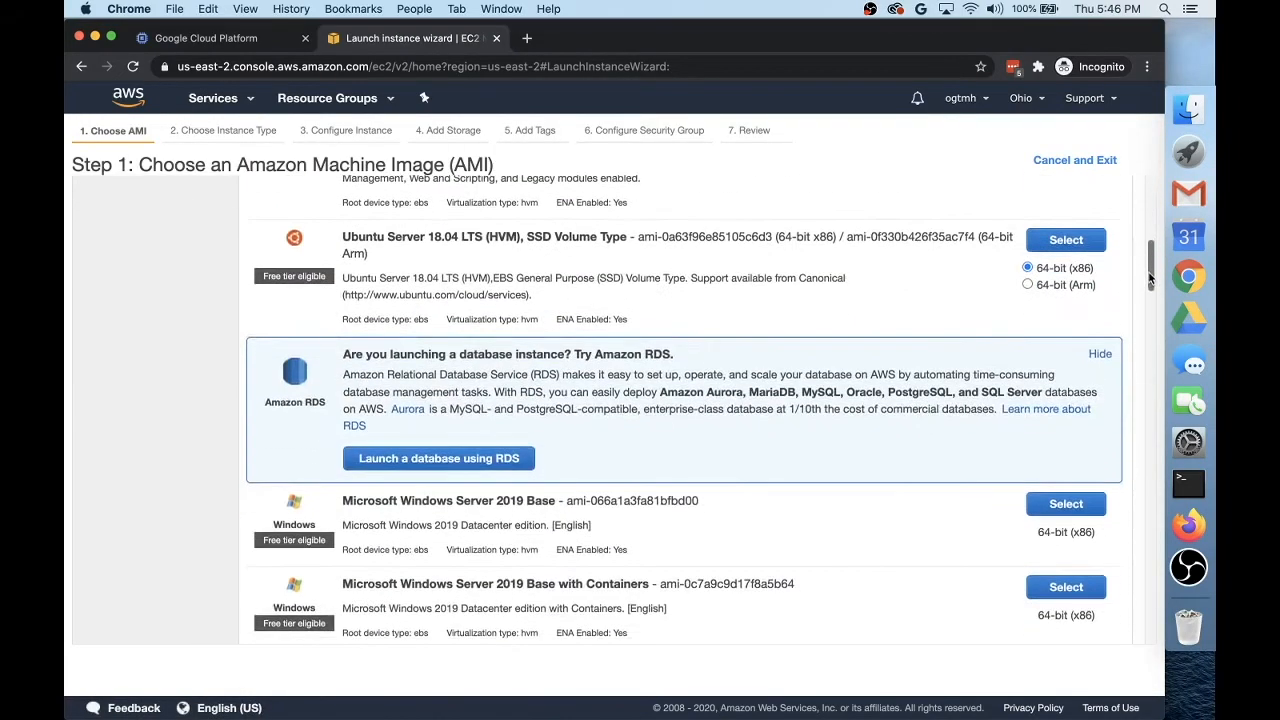
click(1040, 243)
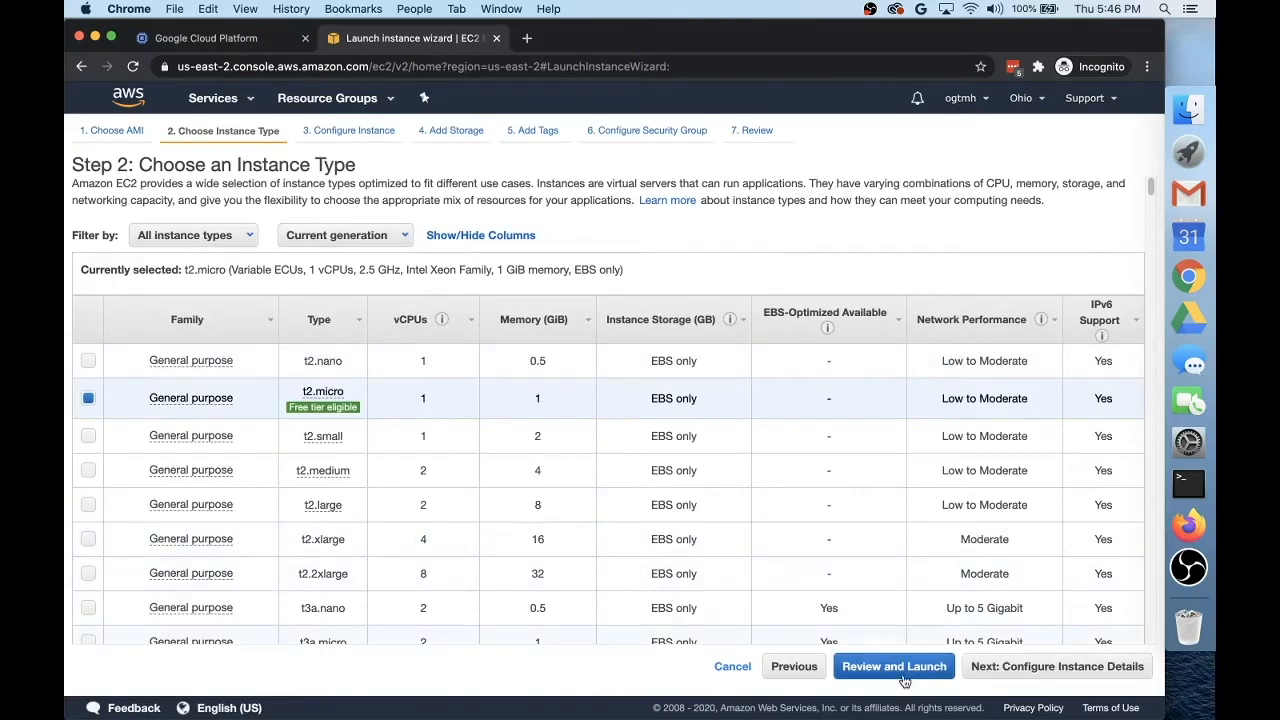
click(918, 672)
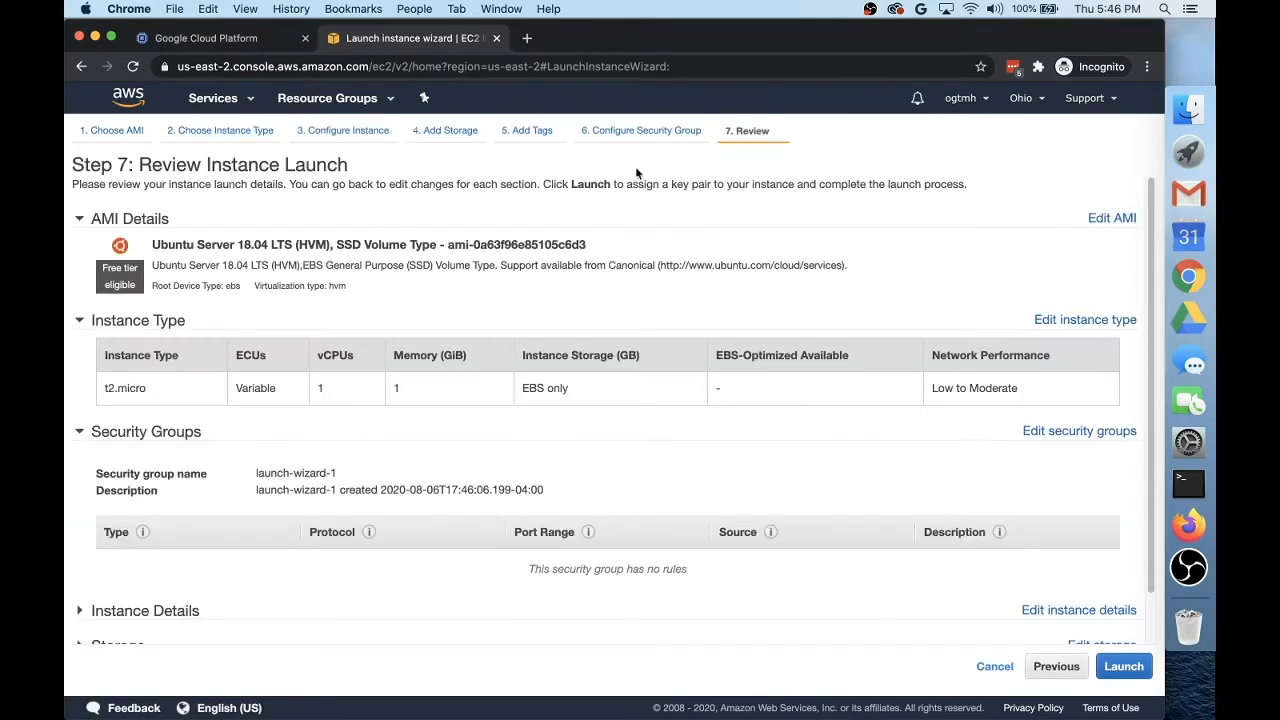
click(530, 130)
Add tag keys demo and gcp-connected, applied to instances and volumes
click(104, 388)
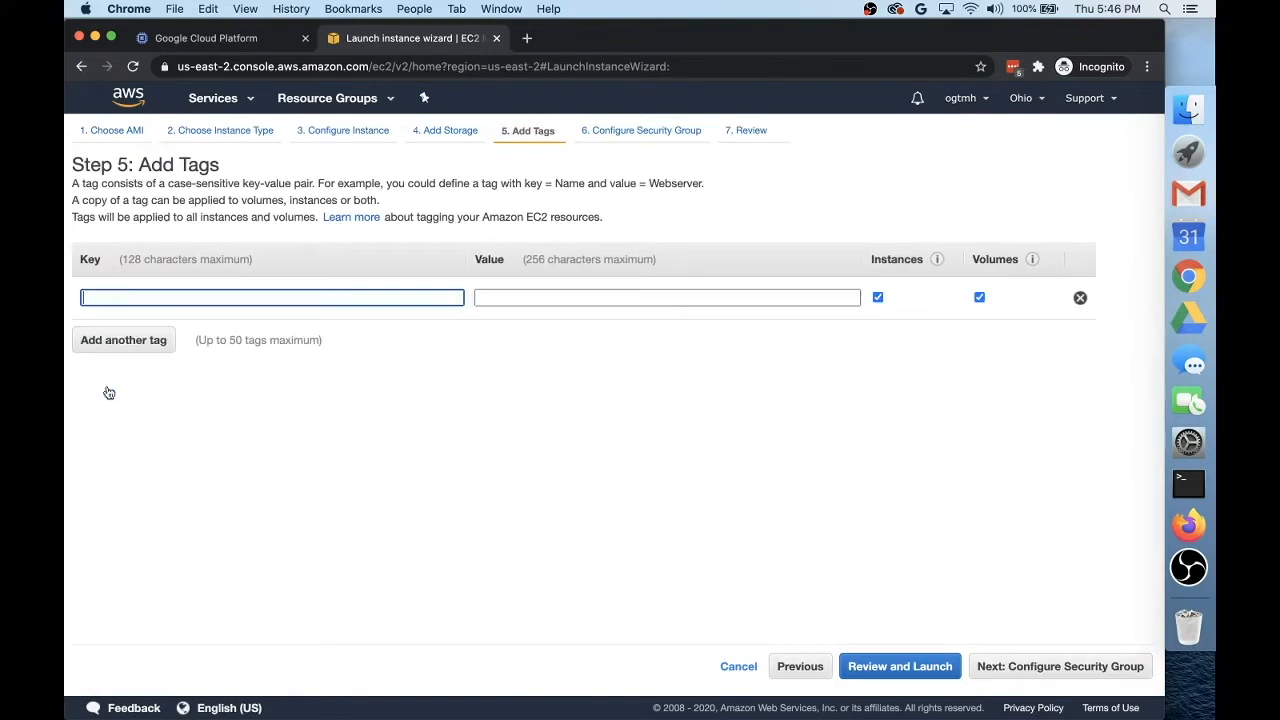
text(demo)
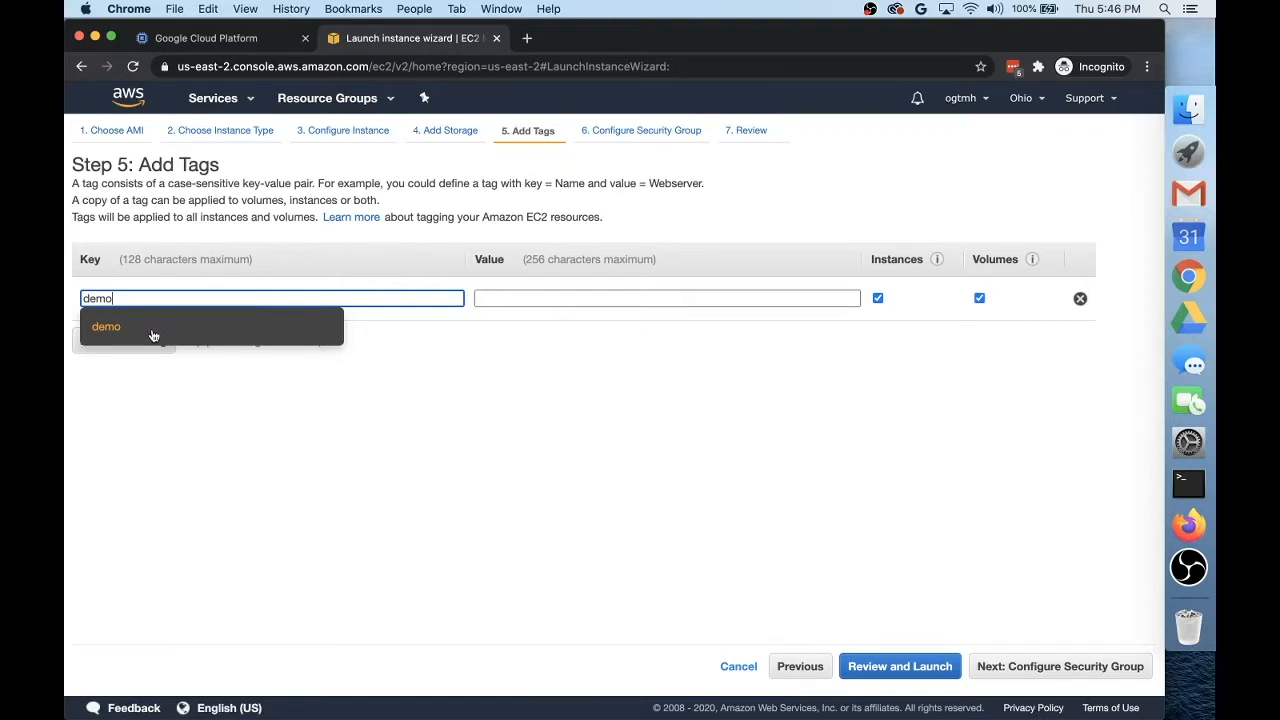
click(154, 332)
click(128, 340)
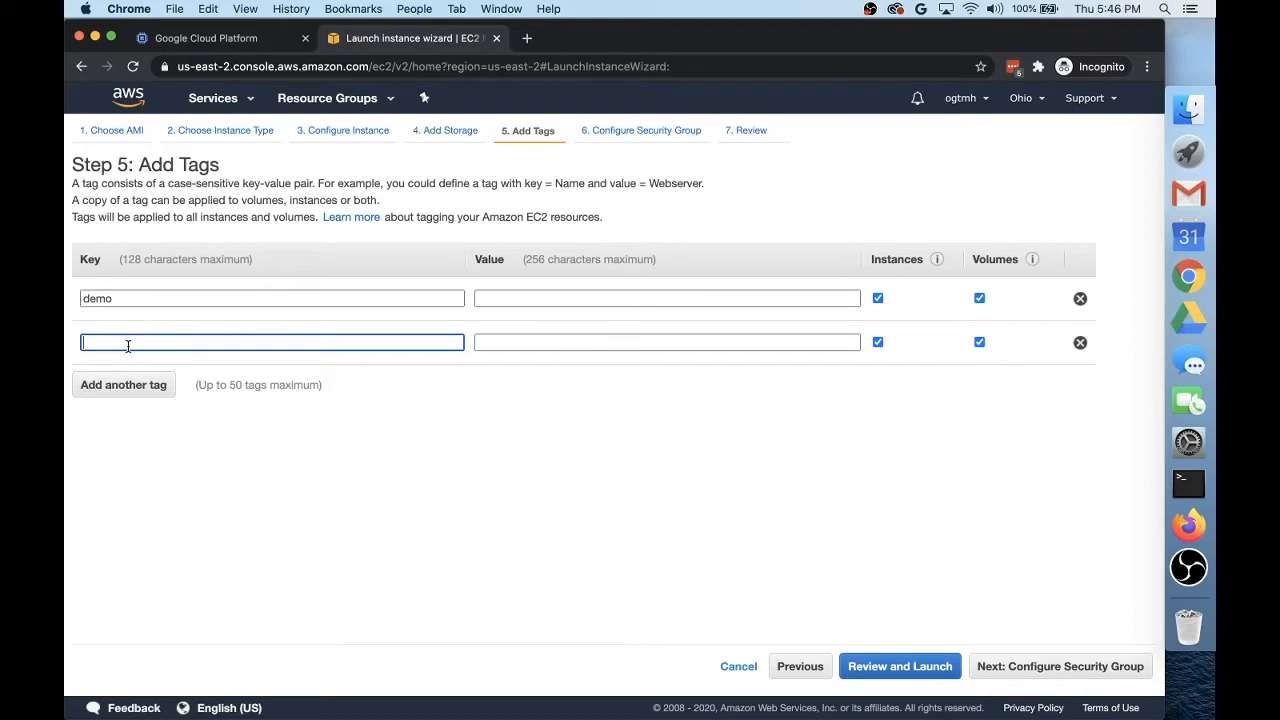
text(gcp)
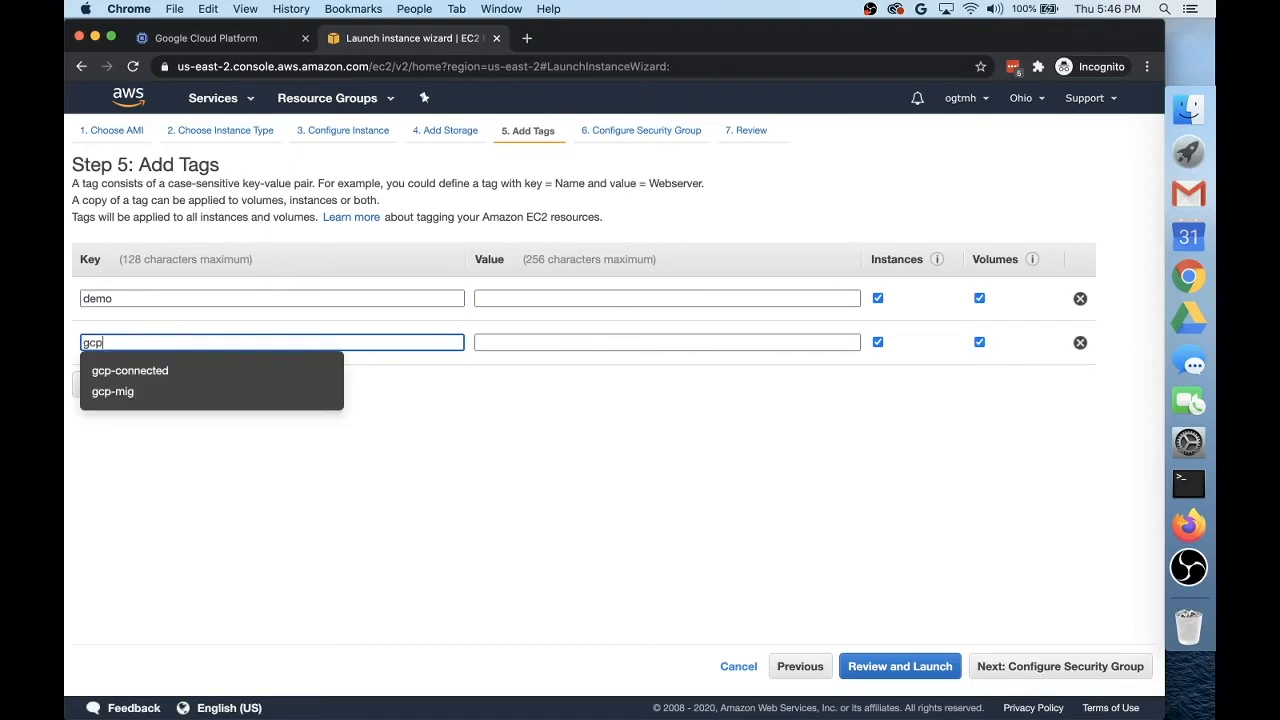
click(152, 371)
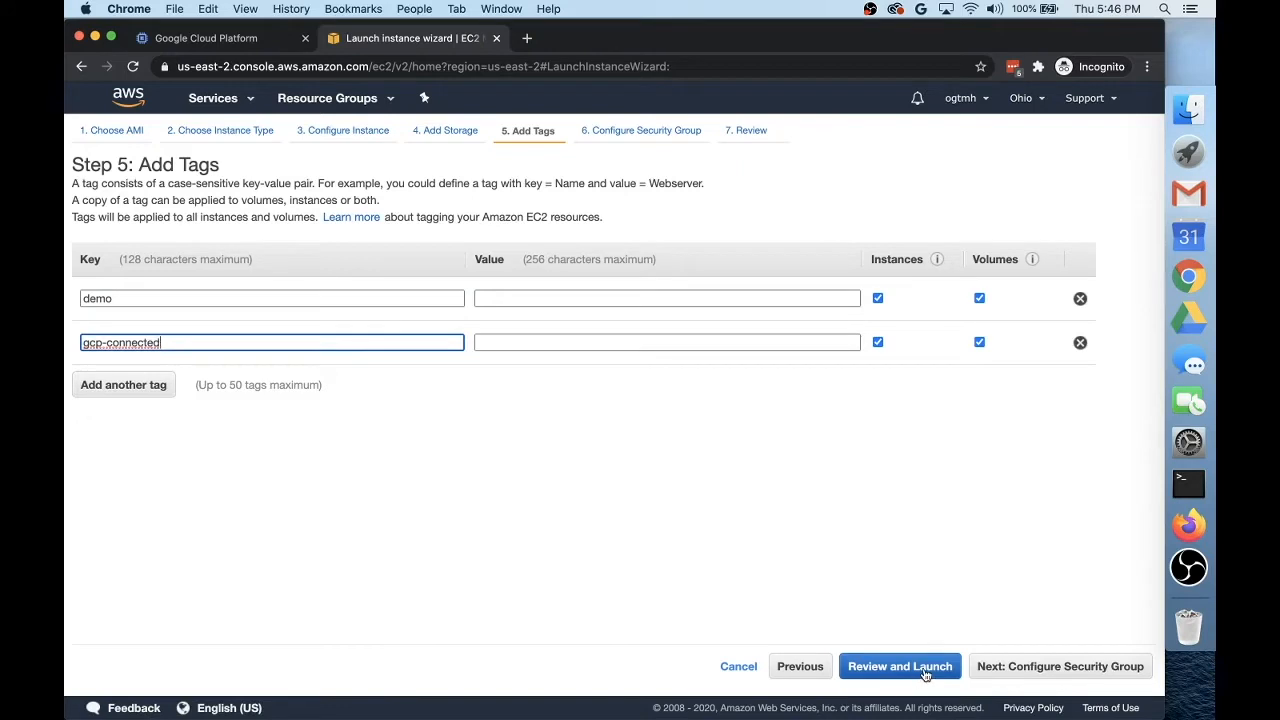
click(1002, 675)
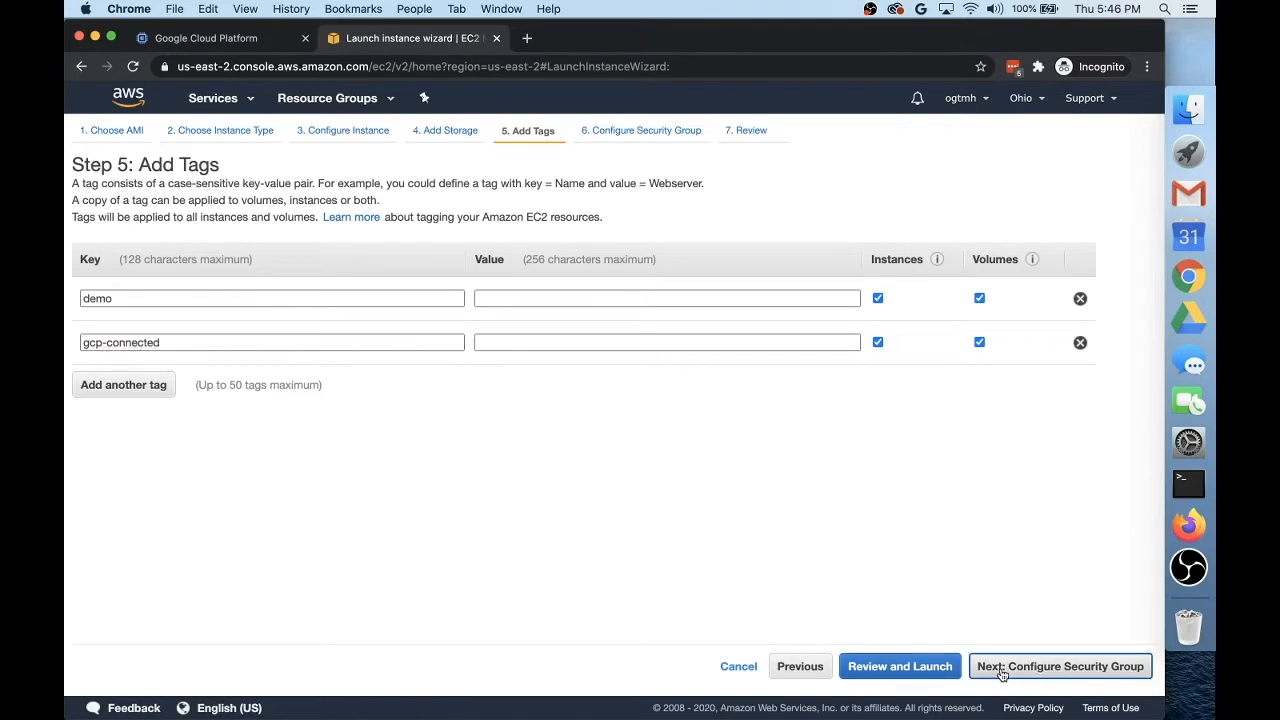
click(1002, 666)
Name the new security group google-vms with description NA
click(414, 292)
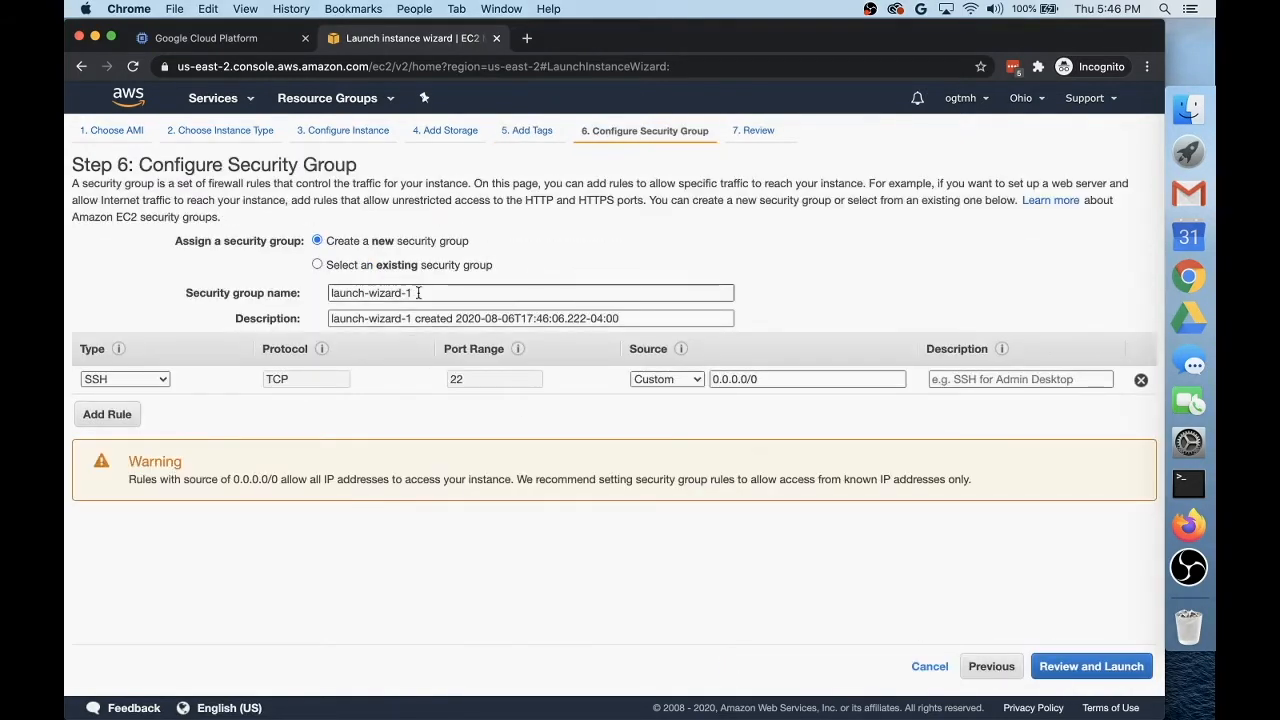
drag(419, 292, 263, 292)
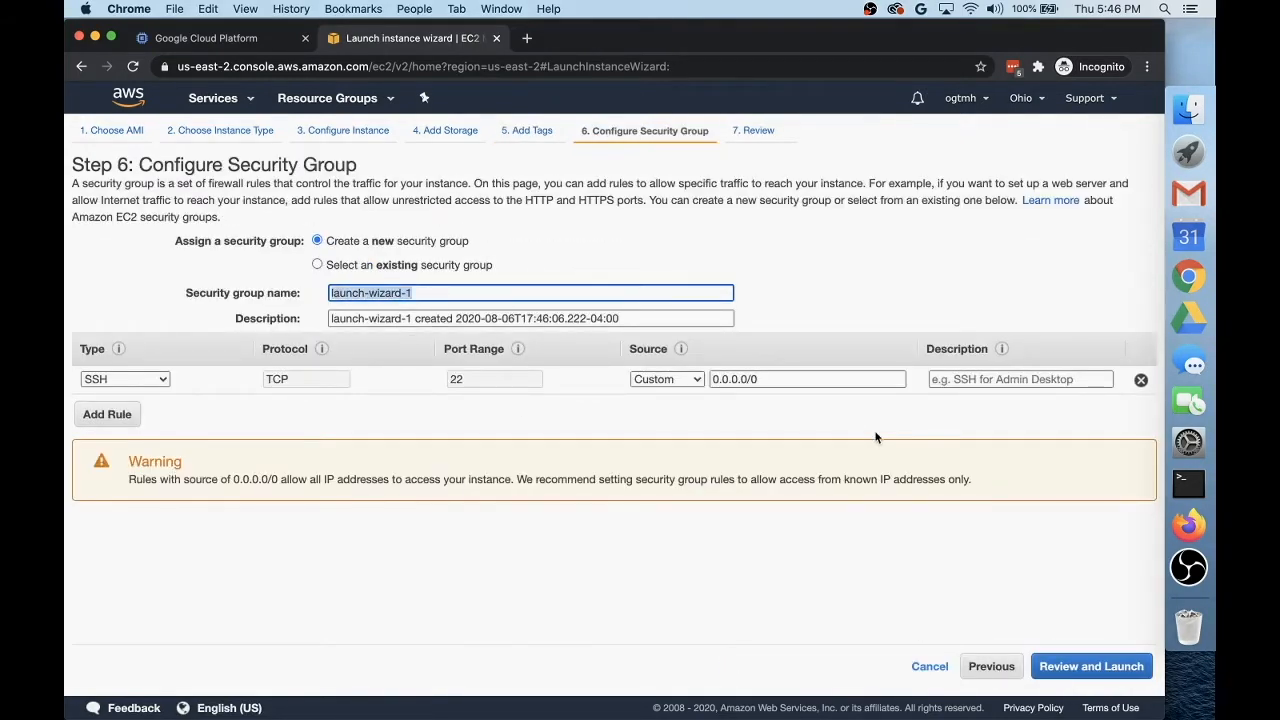
text(google)
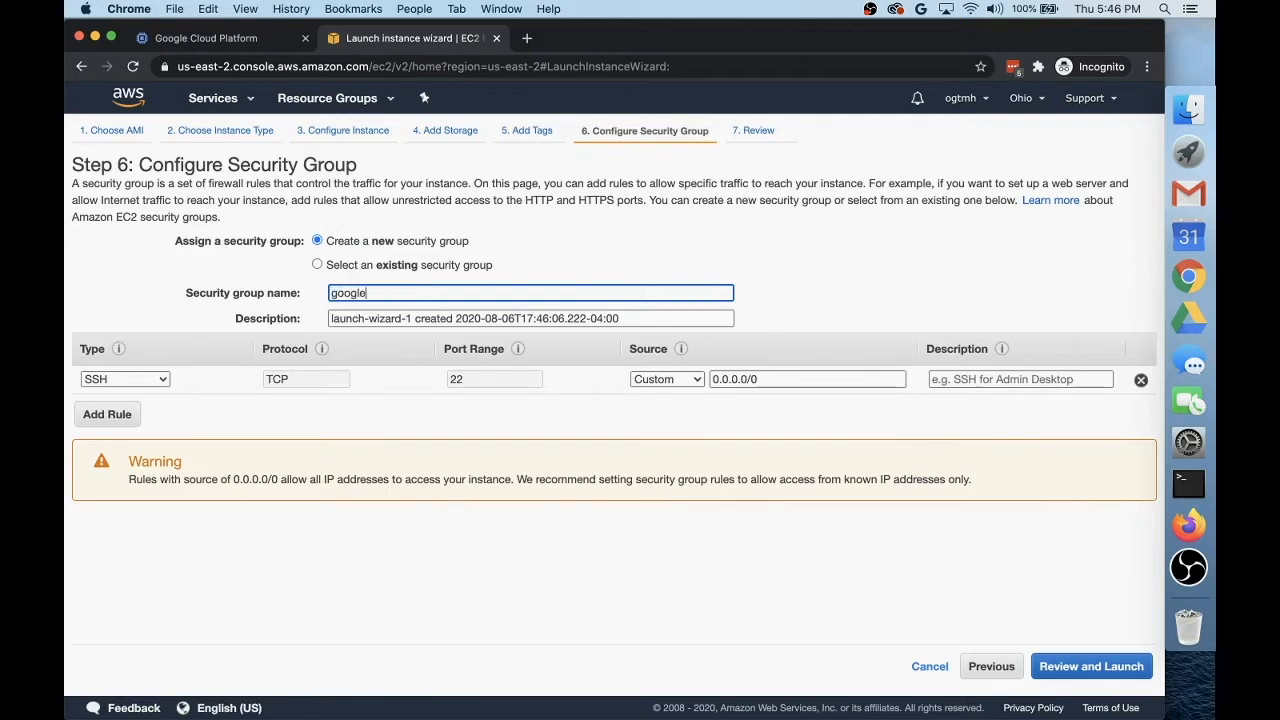
text(-vms)
drag(718, 318, 314, 318)
key(BackSpace)
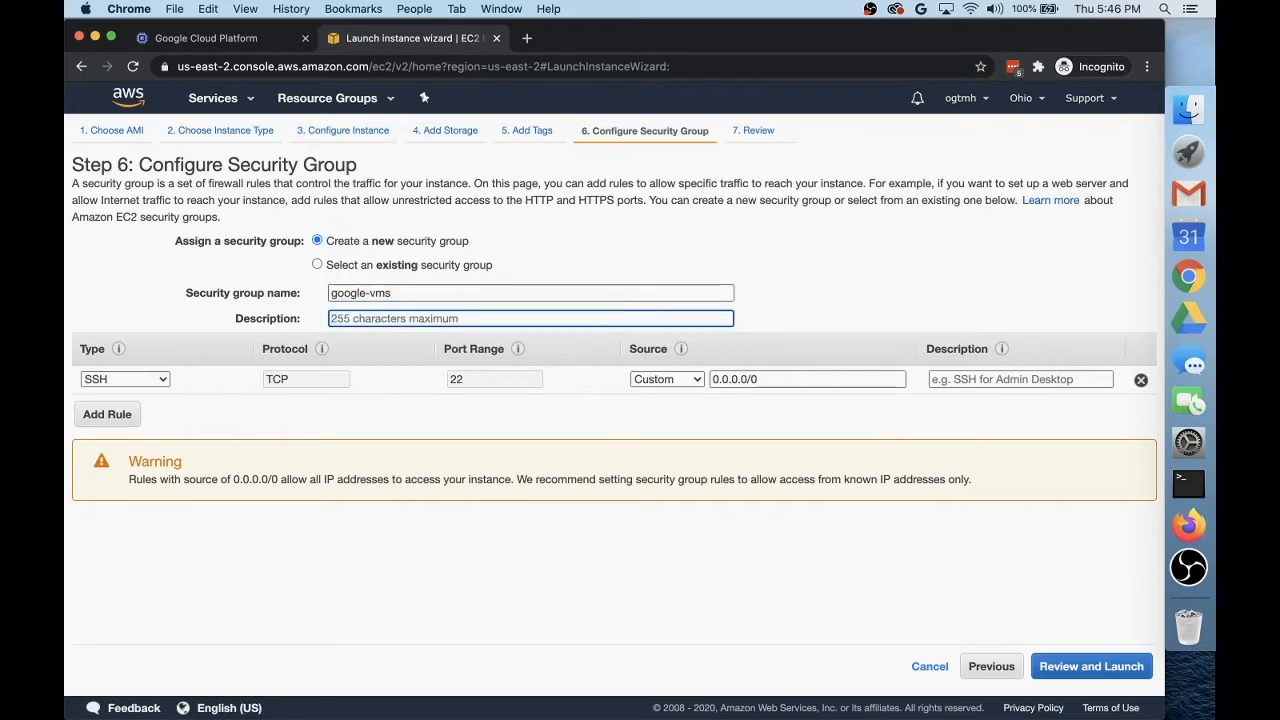
text(NA)
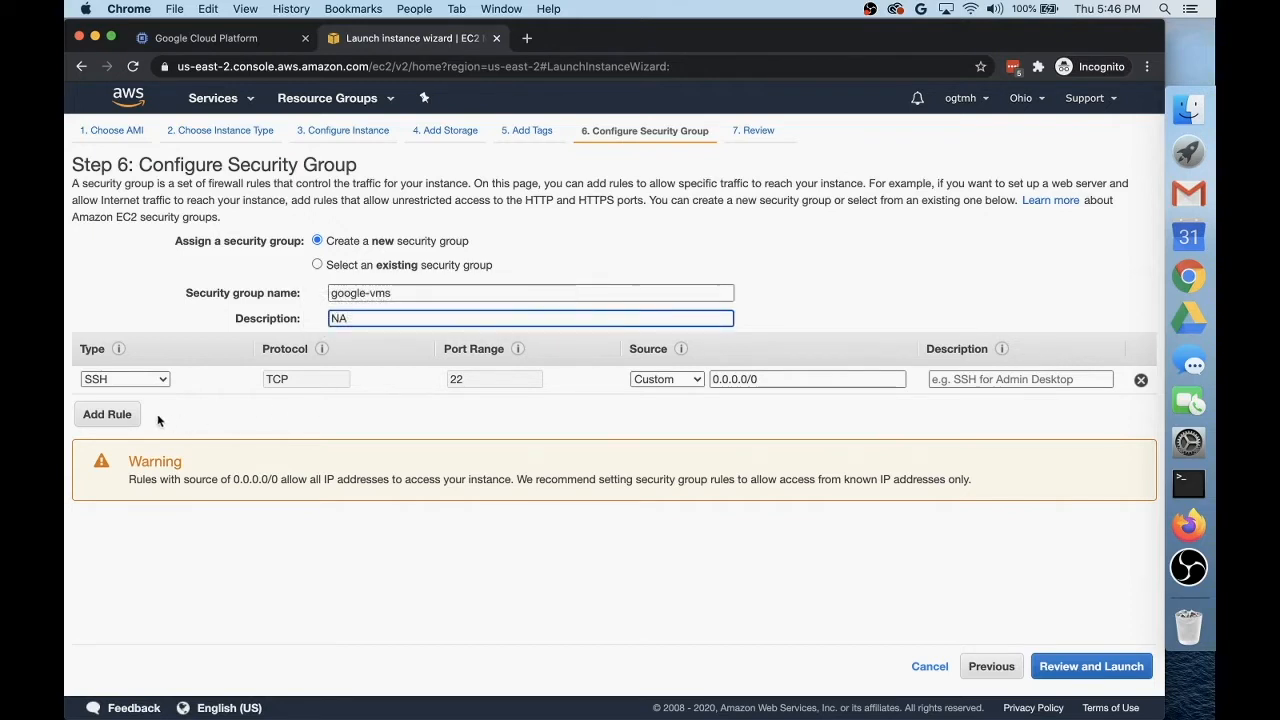
Add an SSH inbound rule restricted to My IP and proceed to the launch review
click(110, 420)
click(113, 409)
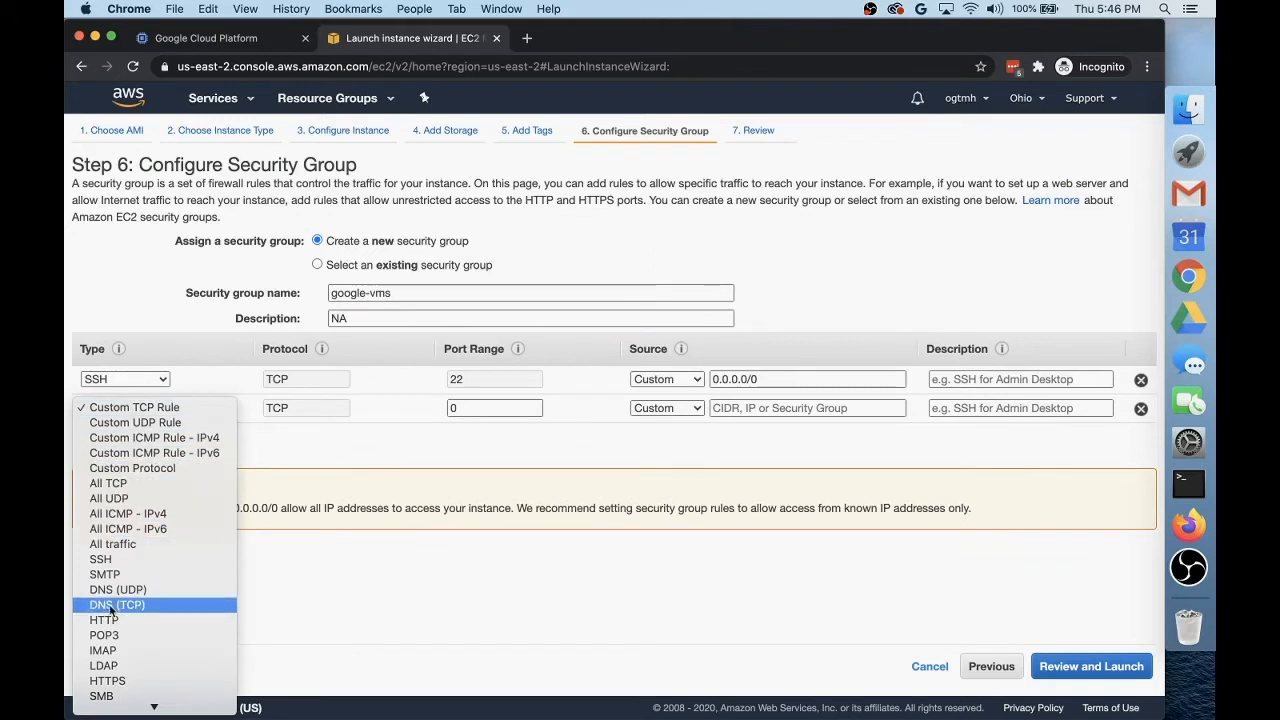
click(101, 559)
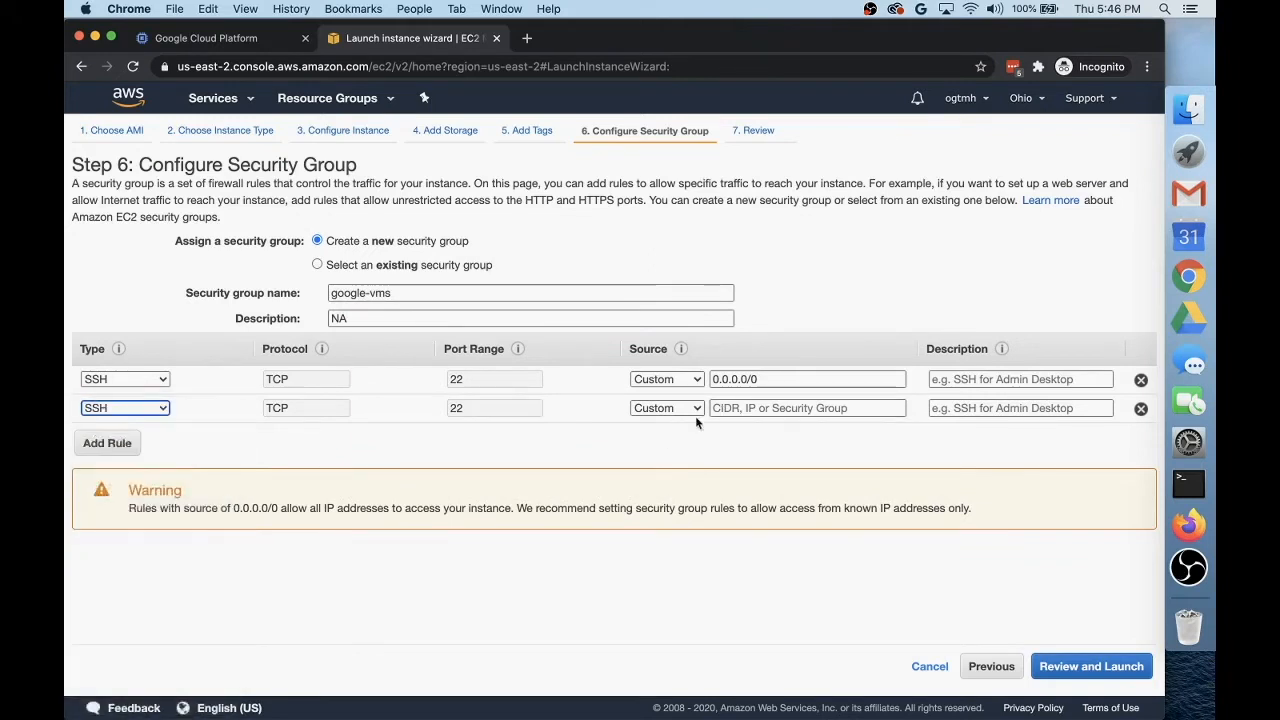
click(676, 410)
click(653, 437)
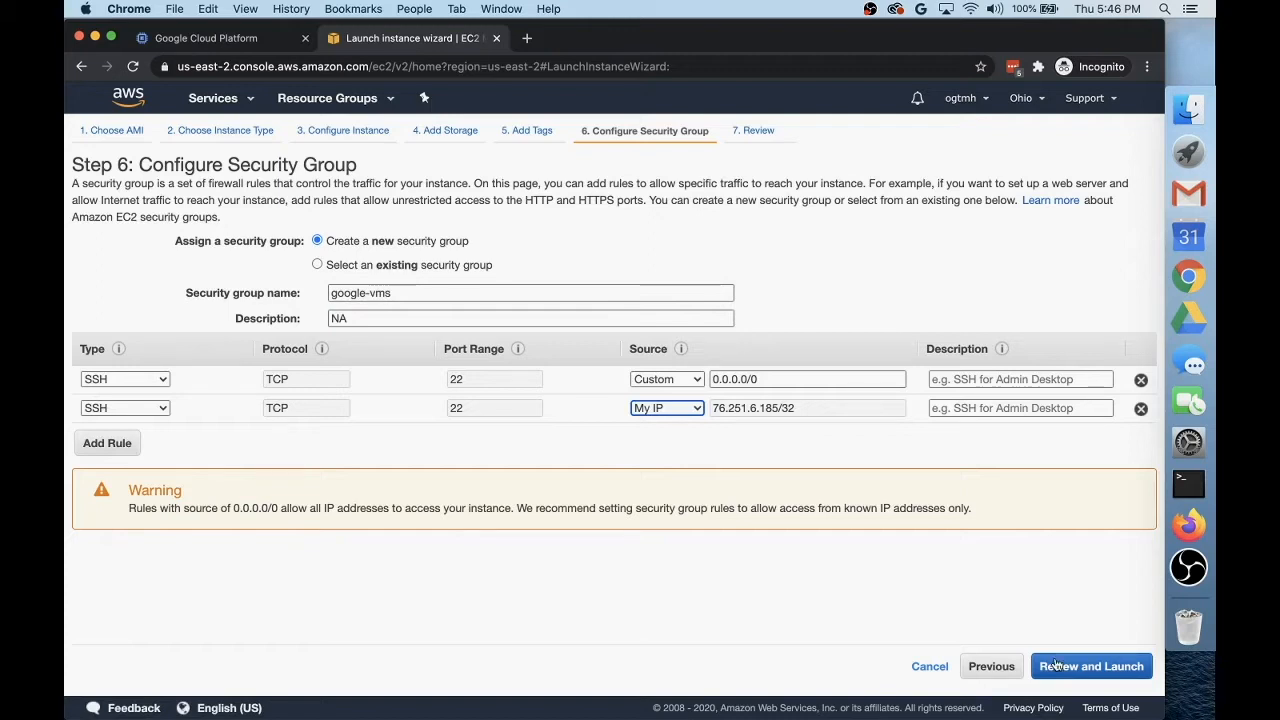
click(1056, 666)
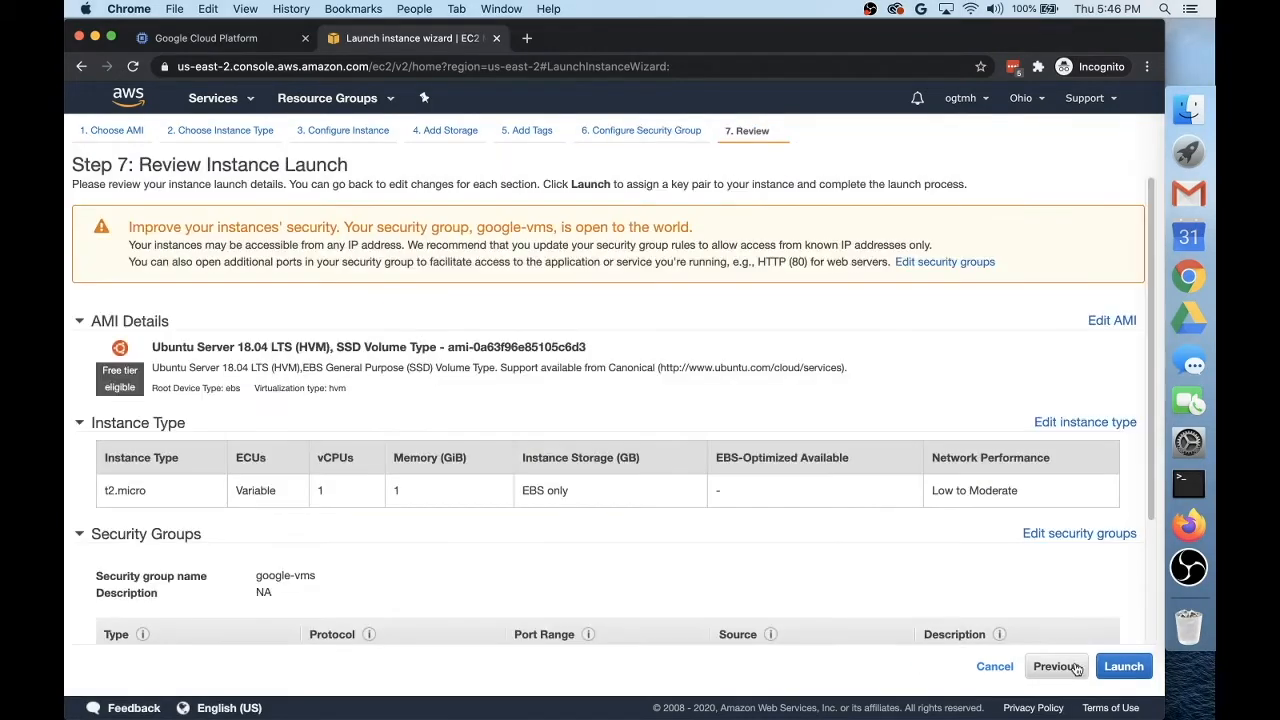
Launch using the existing non-specific-keypair, acknowledging the private key file, and view the instances list
click(1124, 667)
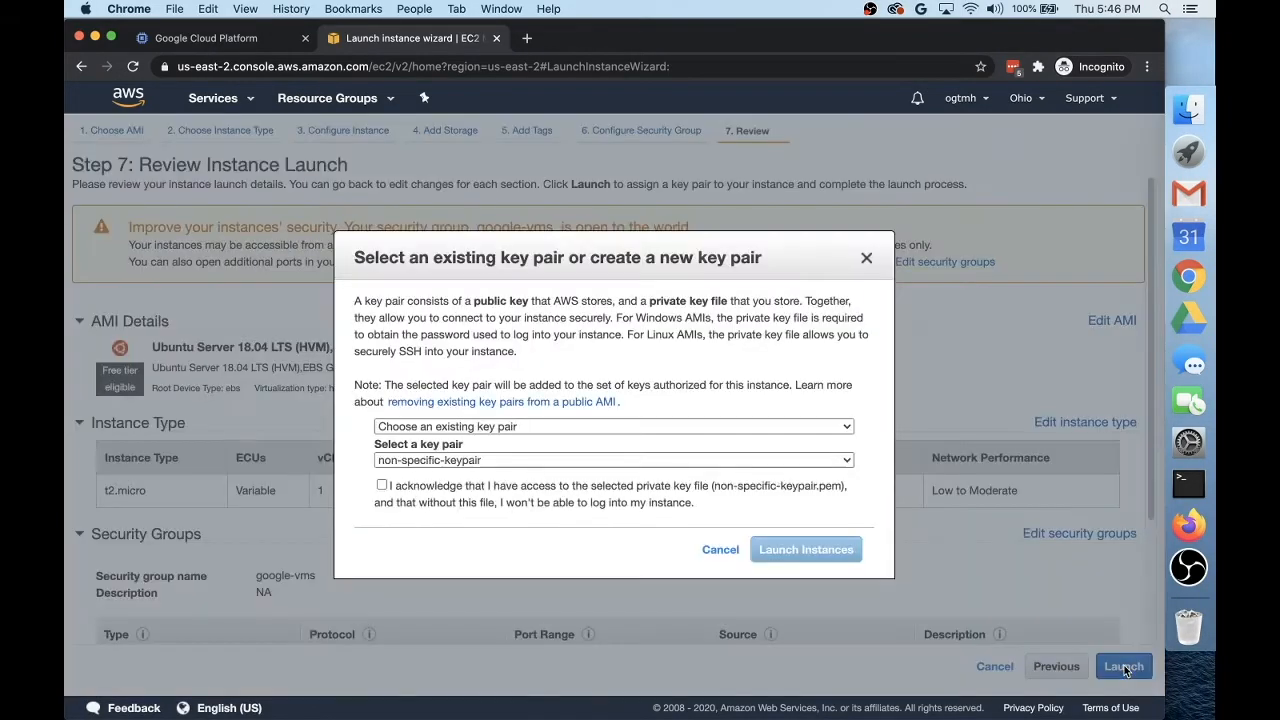
click(400, 428)
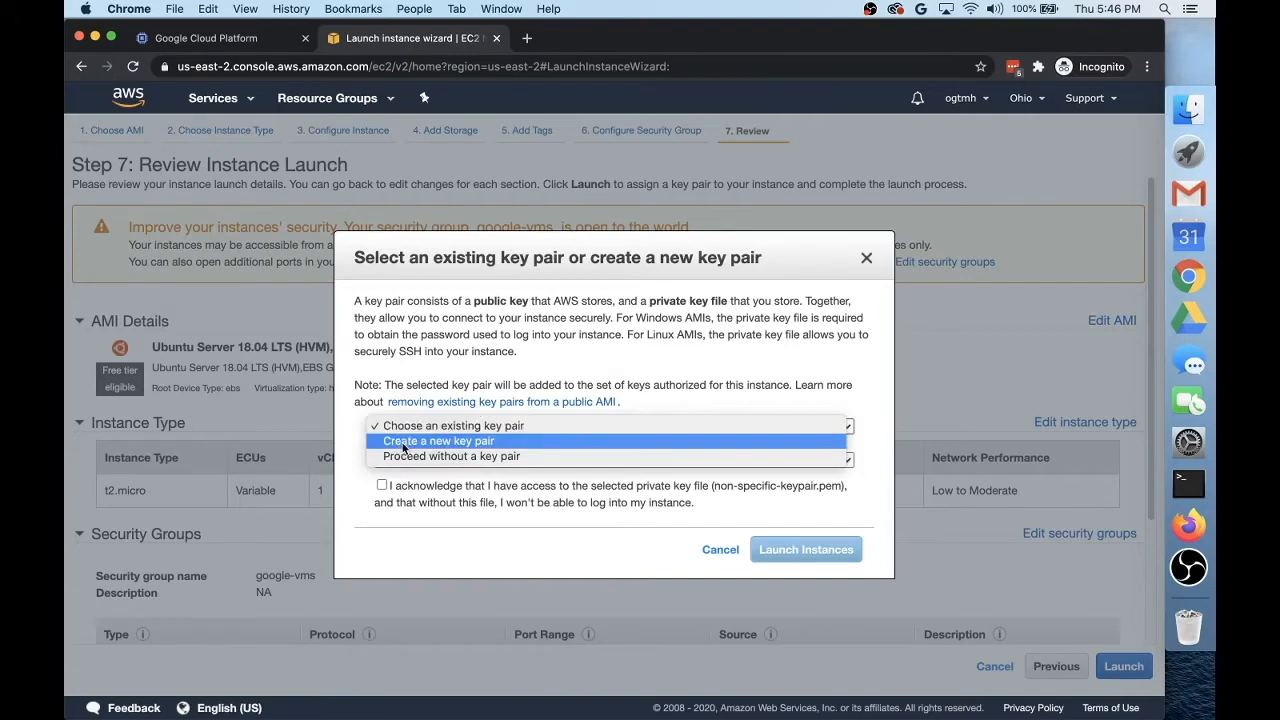
click(467, 530)
click(382, 487)
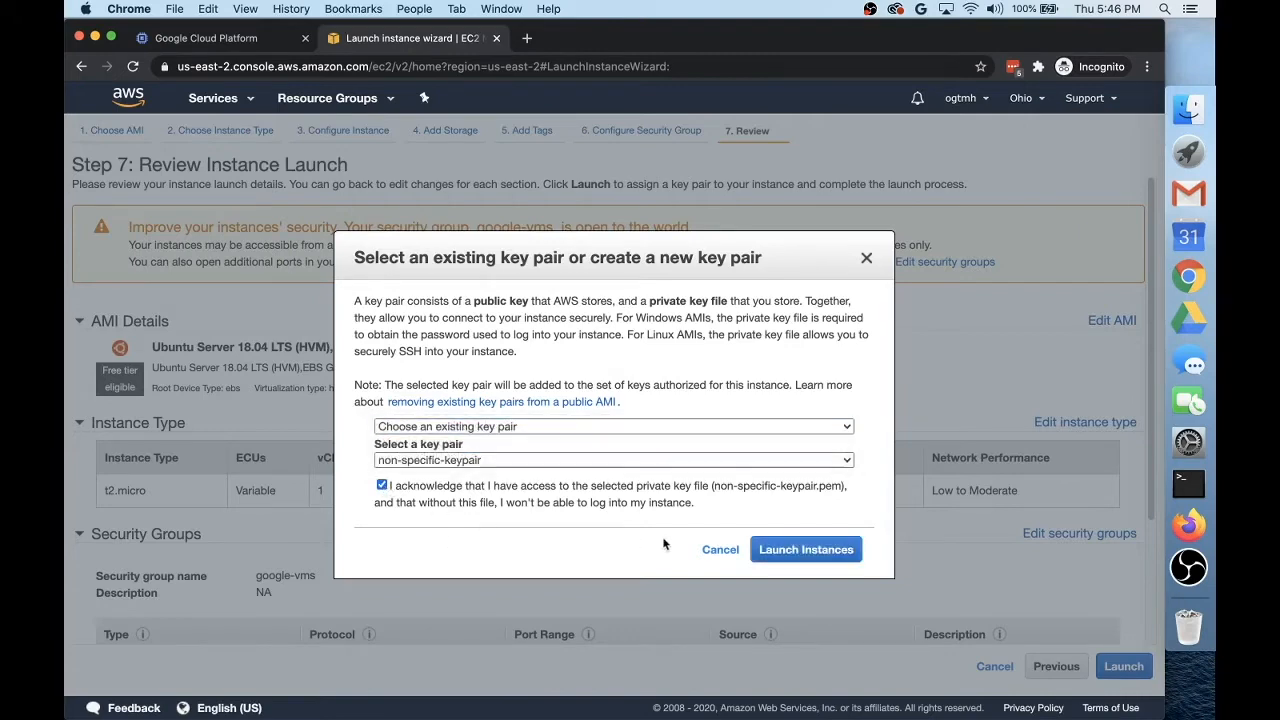
click(806, 549)
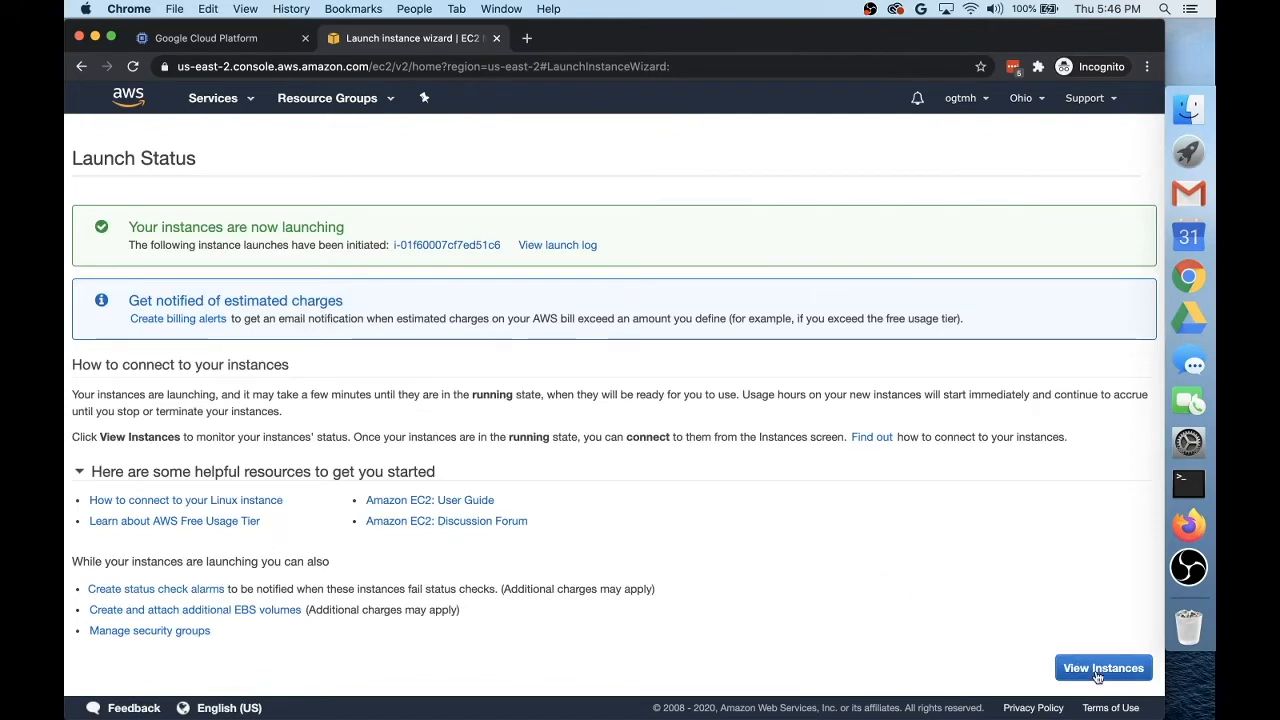
click(1097, 677)
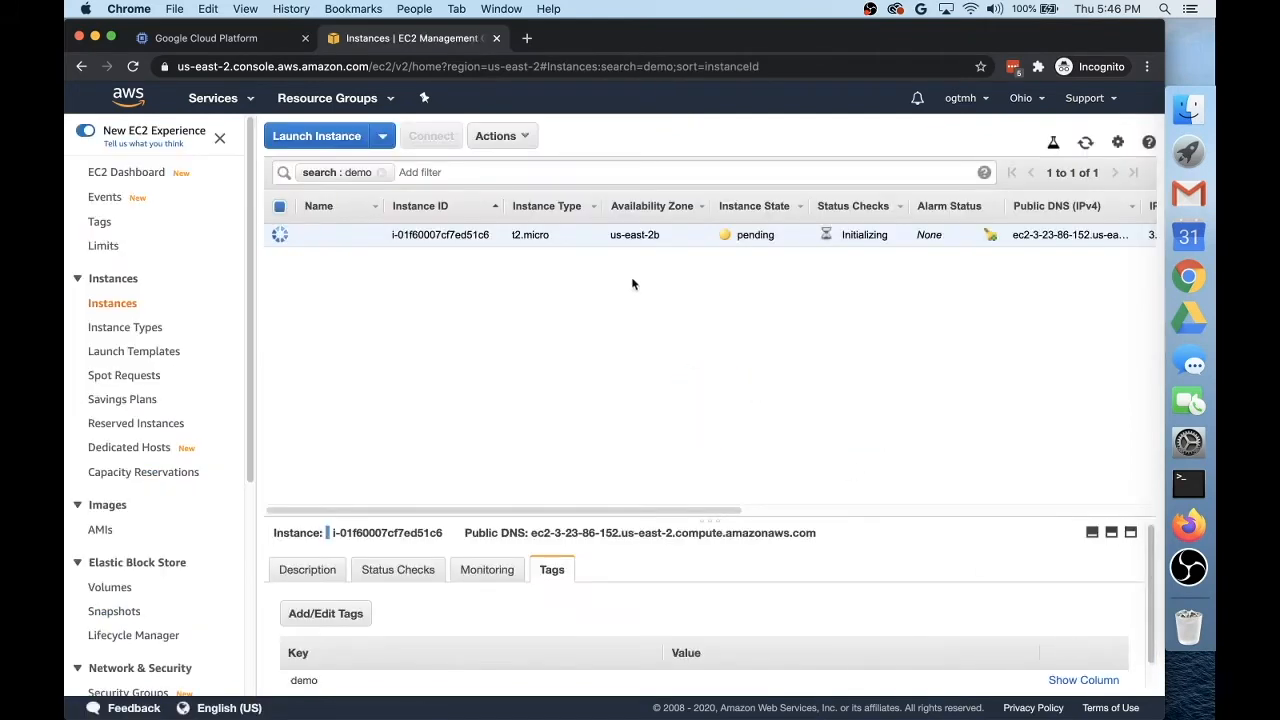
Switch to the Google Cloud VM instances page showing instance-1 running in us-east1-b
click(210, 38)
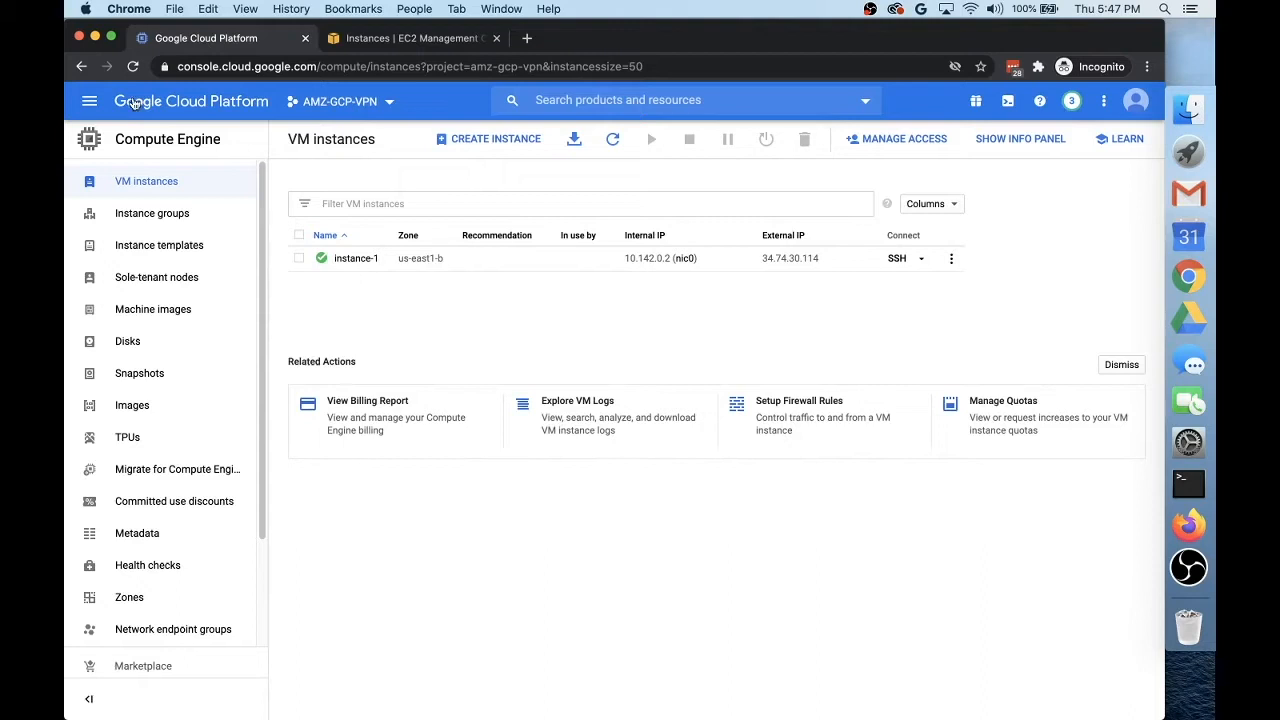
Navigate to Hybrid Connectivity > VPN and begin creating a new VPN connection
click(88, 110)
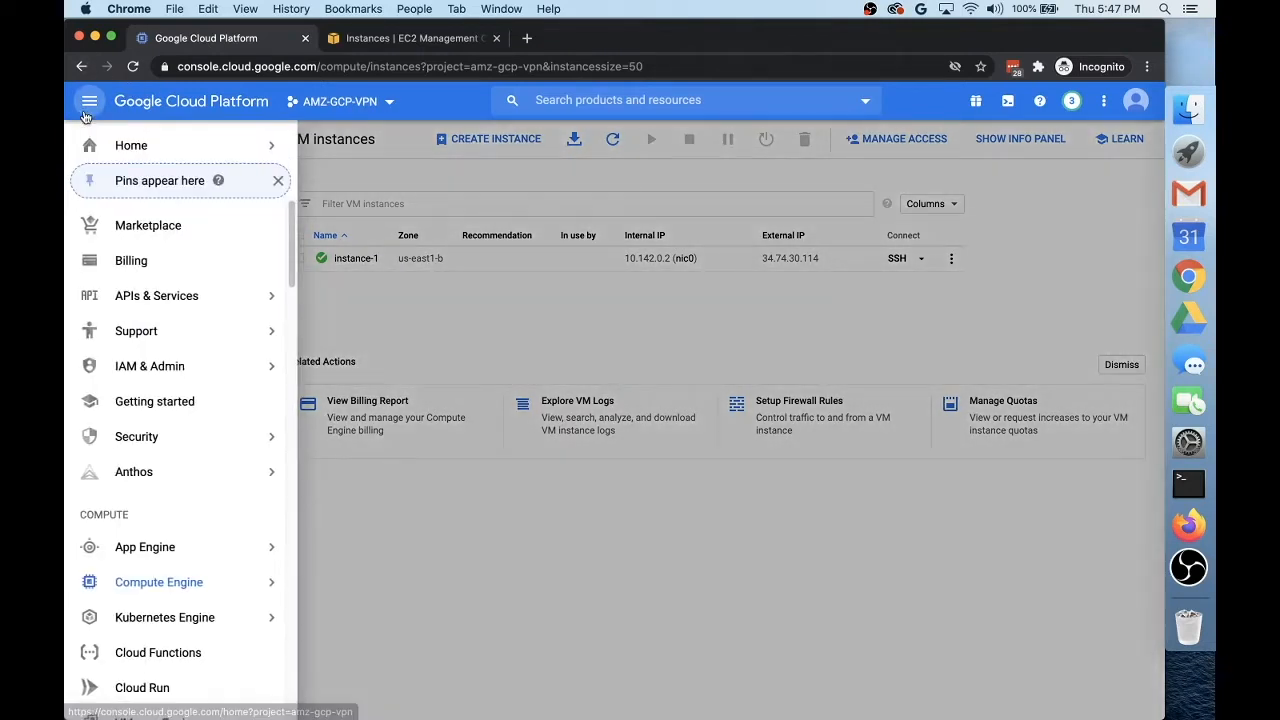
drag(291, 233, 261, 373)
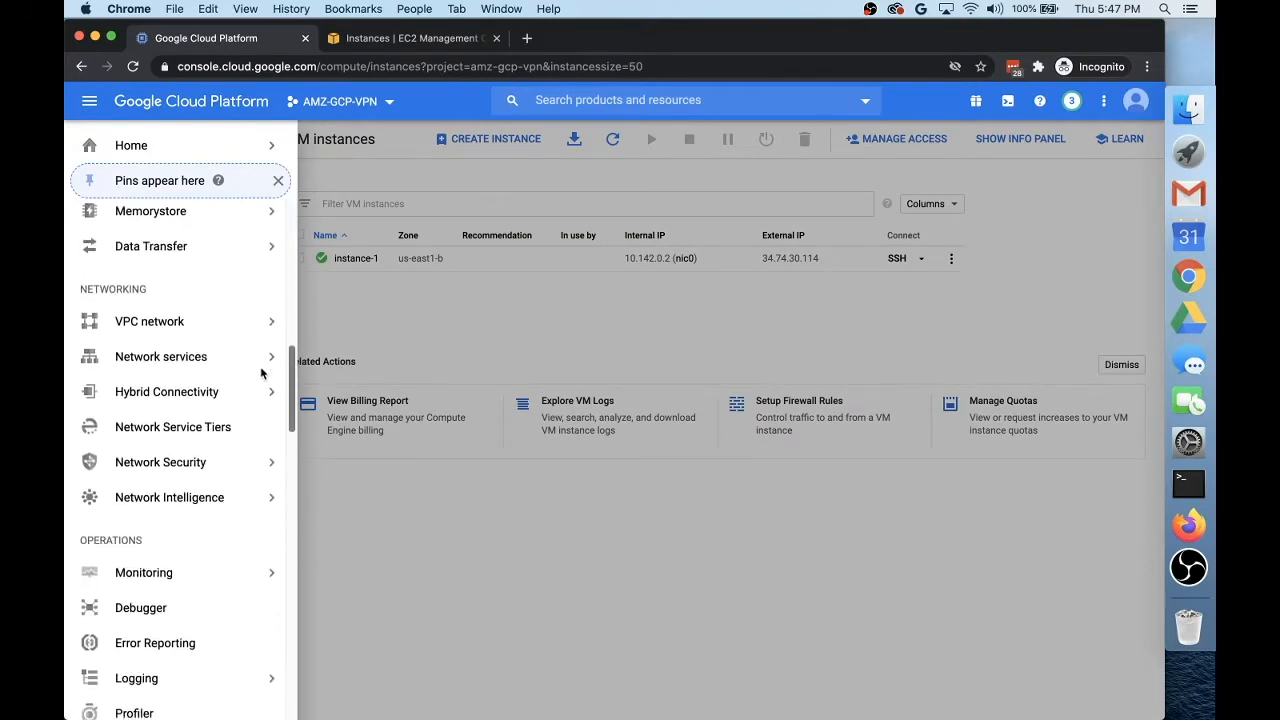
mouse_move(242, 310)
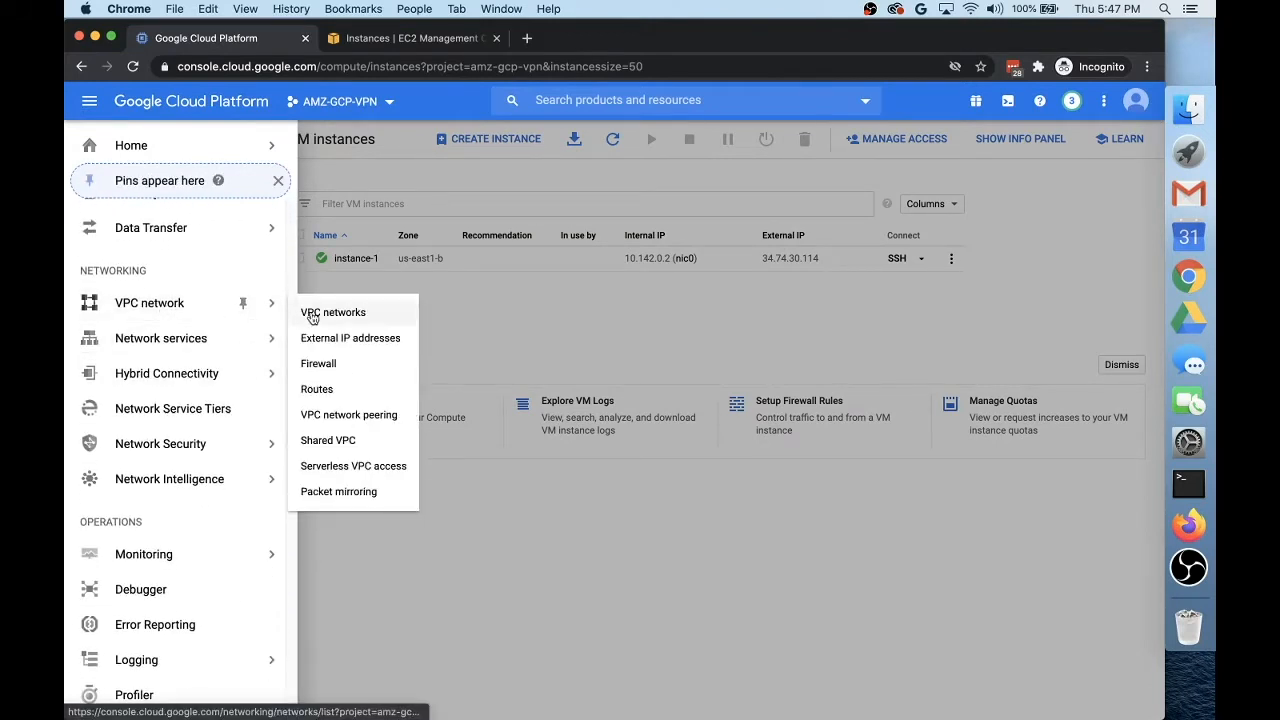
mouse_move(268, 376)
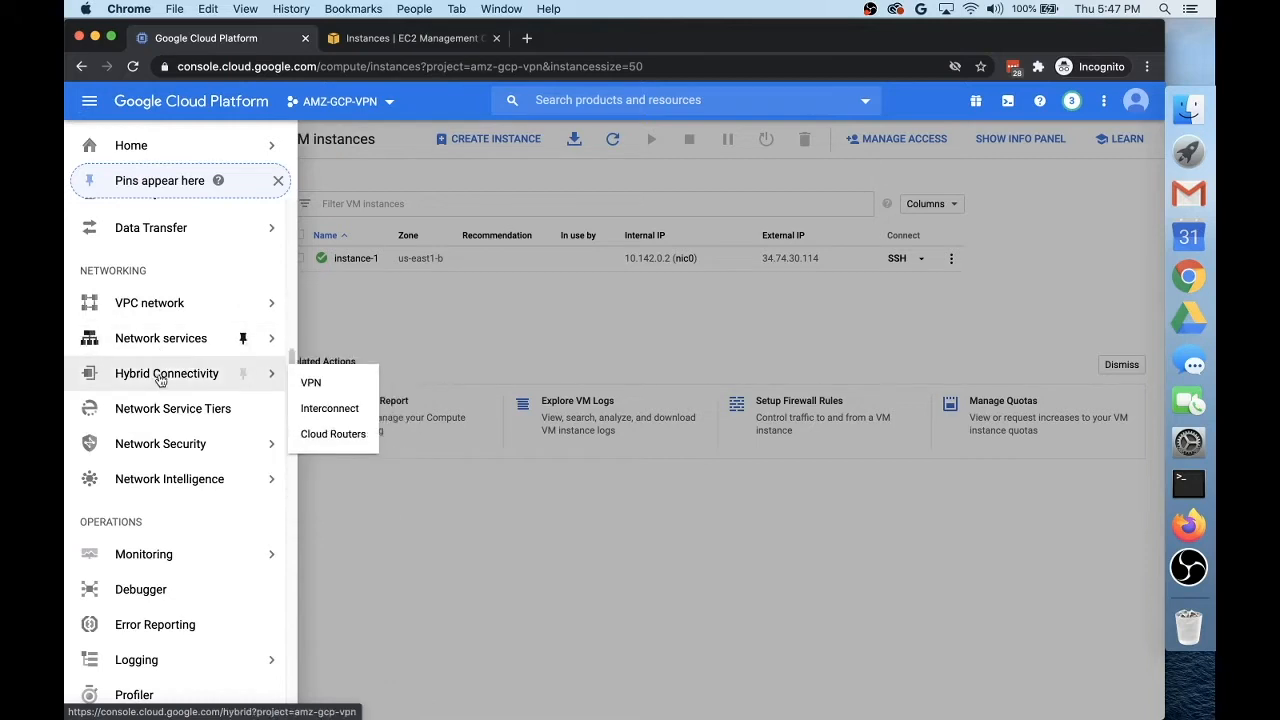
click(311, 385)
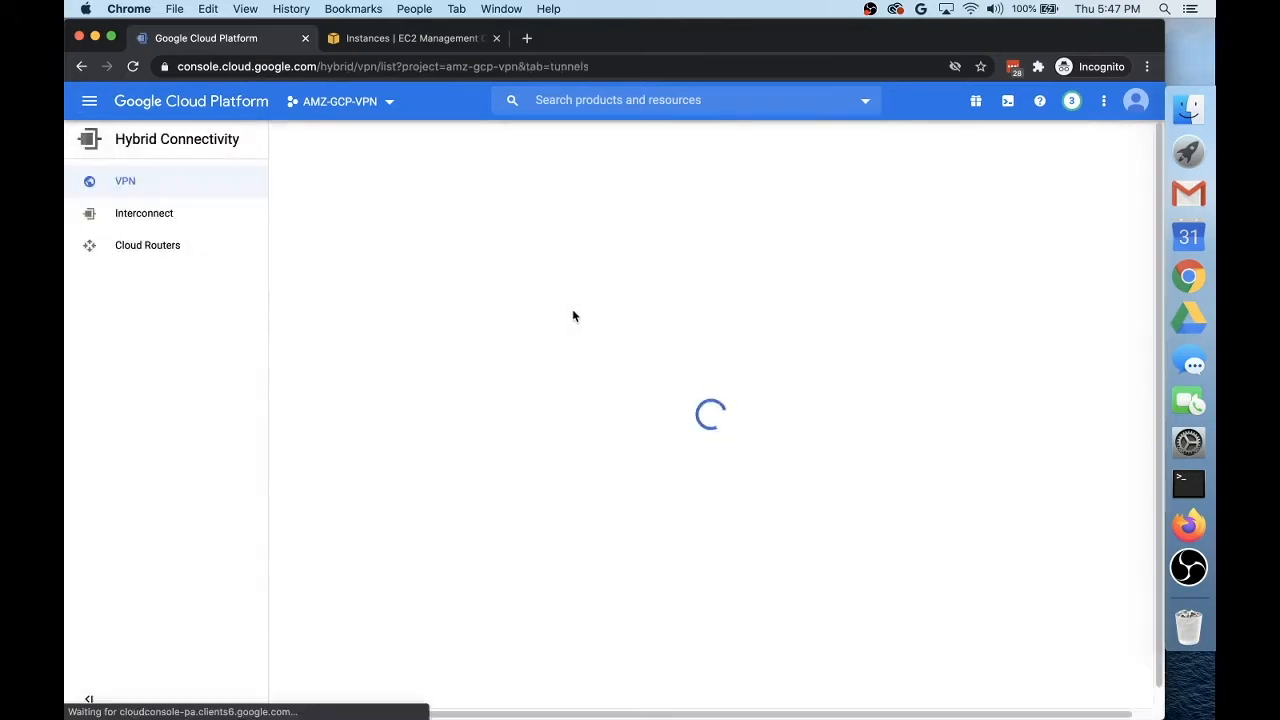
click(640, 370)
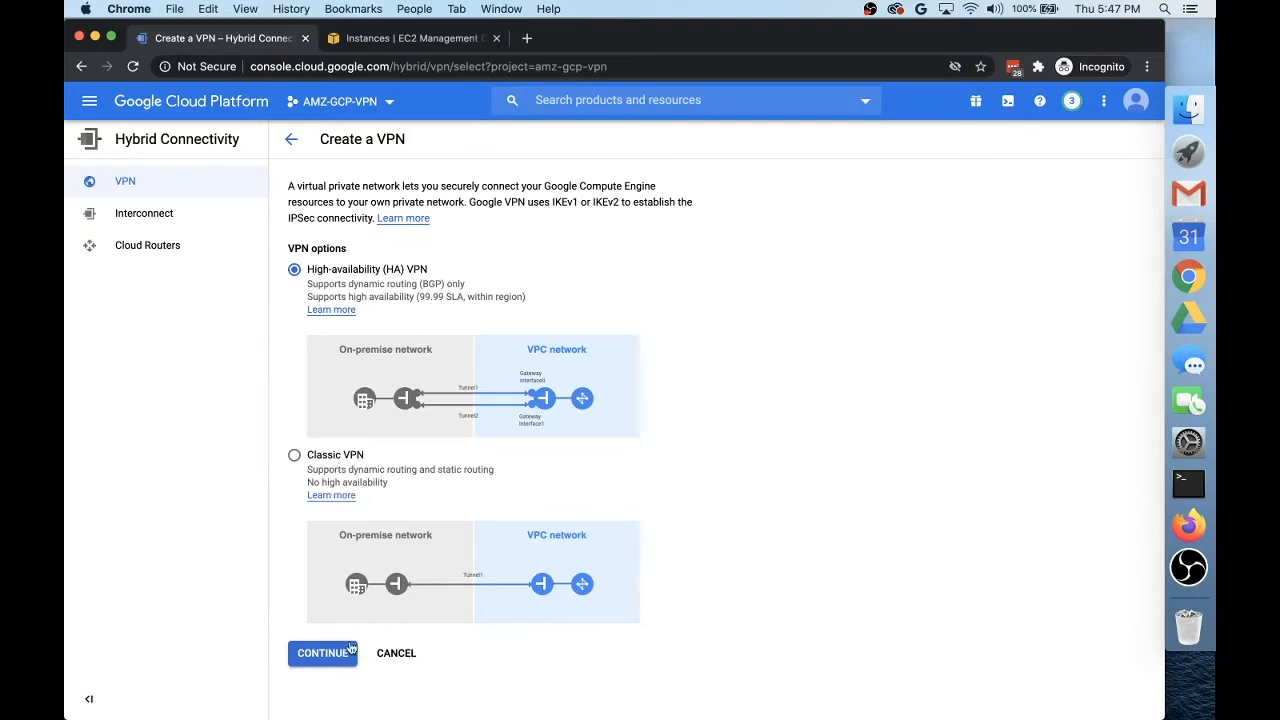
Create HA VPN gateway gcp-gateway on the default VPC network in region us-east1
click(318, 653)
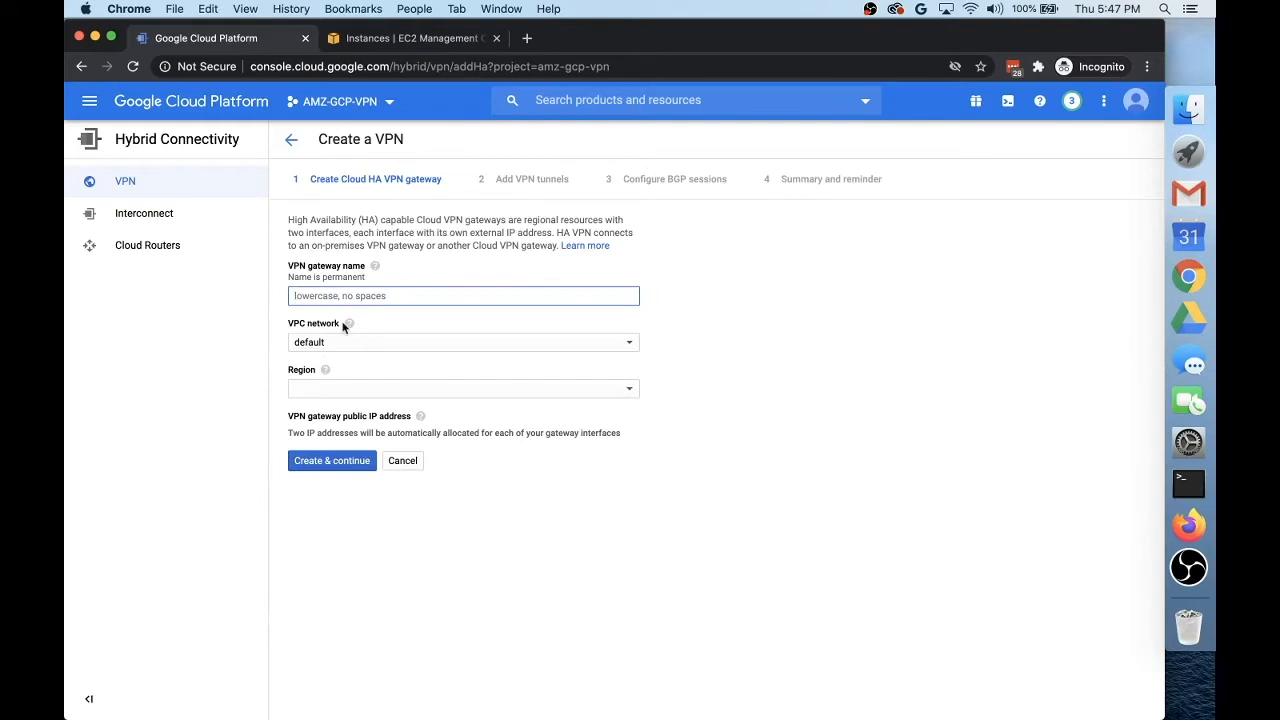
mouse_move(345, 323)
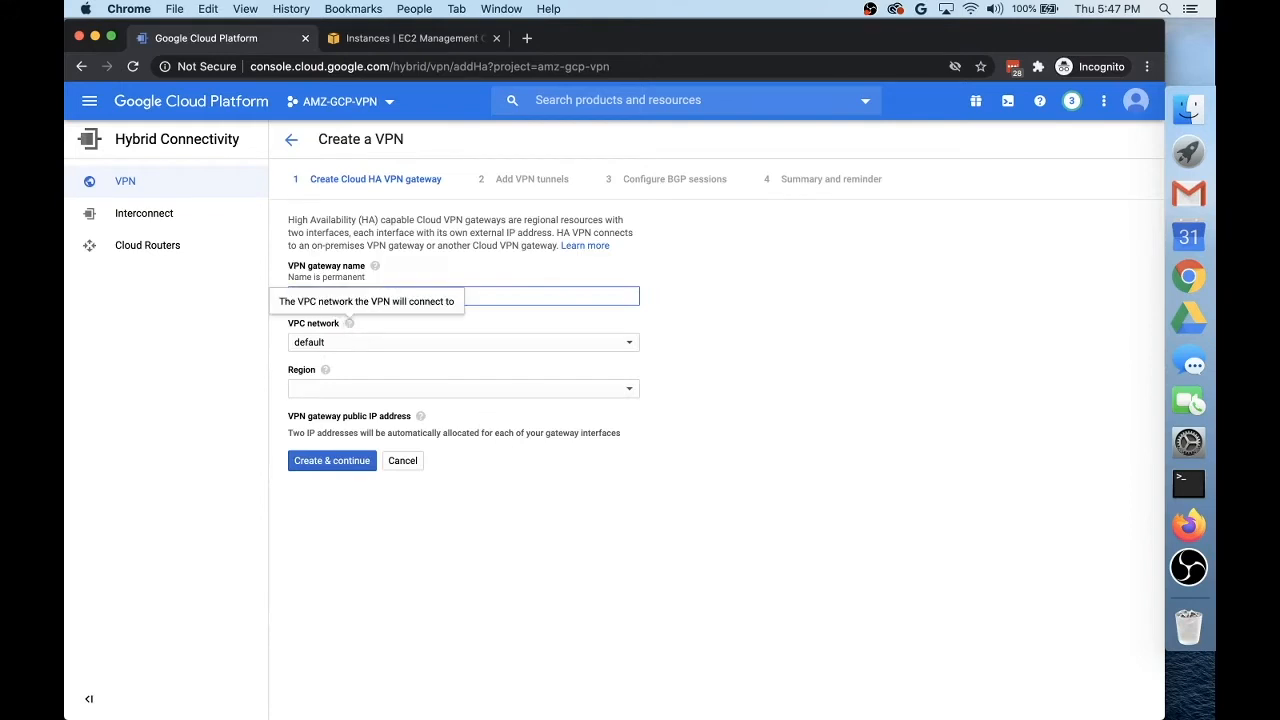
text(gcp-gateway)
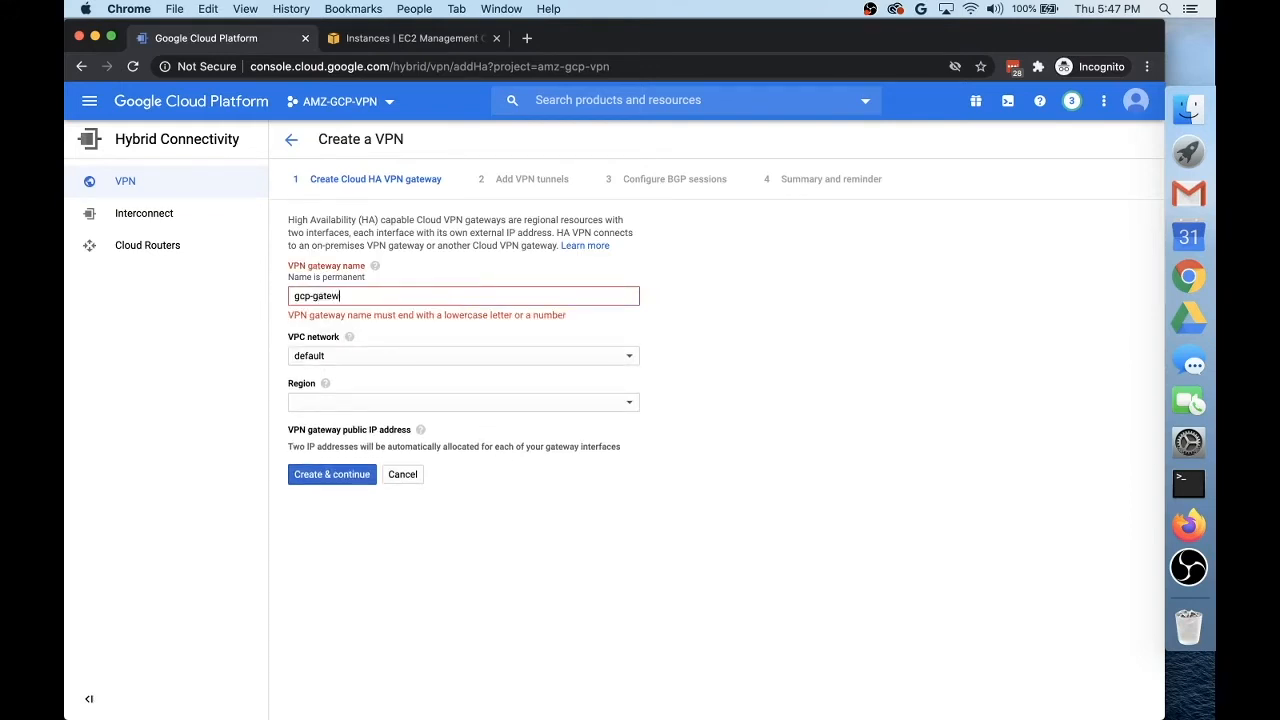
click(313, 345)
click(313, 345)
click(331, 390)
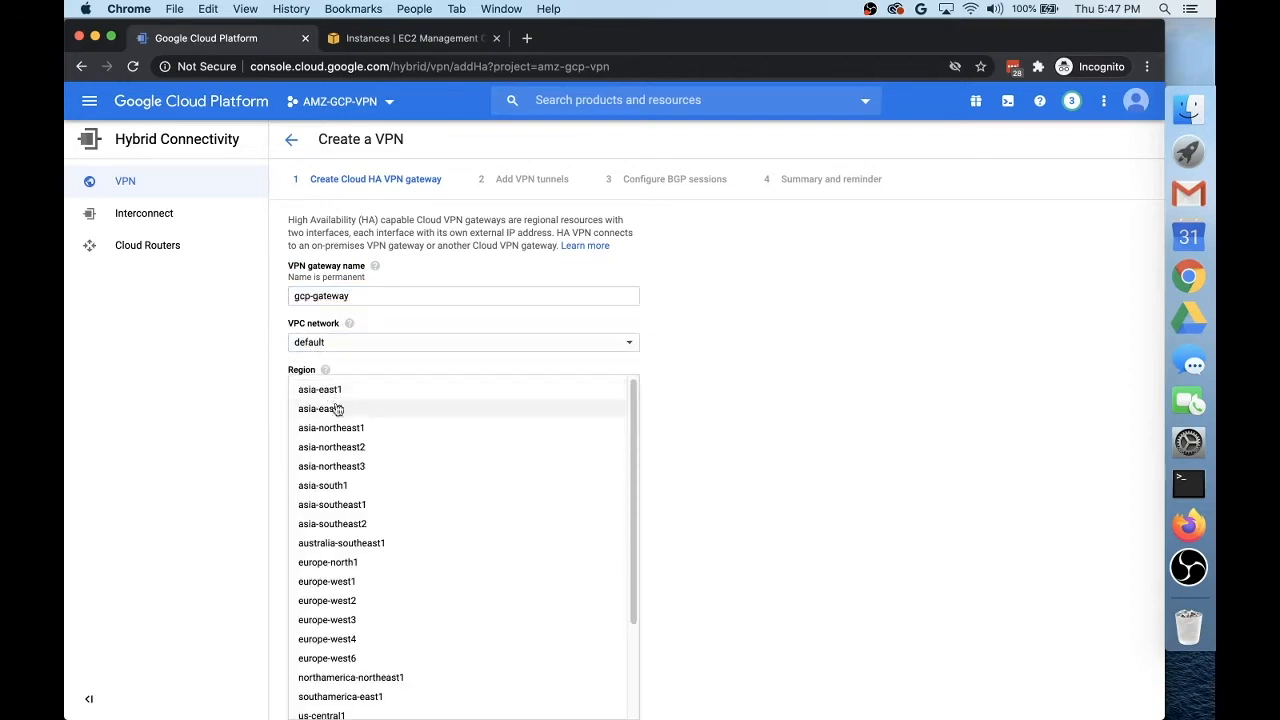
drag(634, 529, 420, 626)
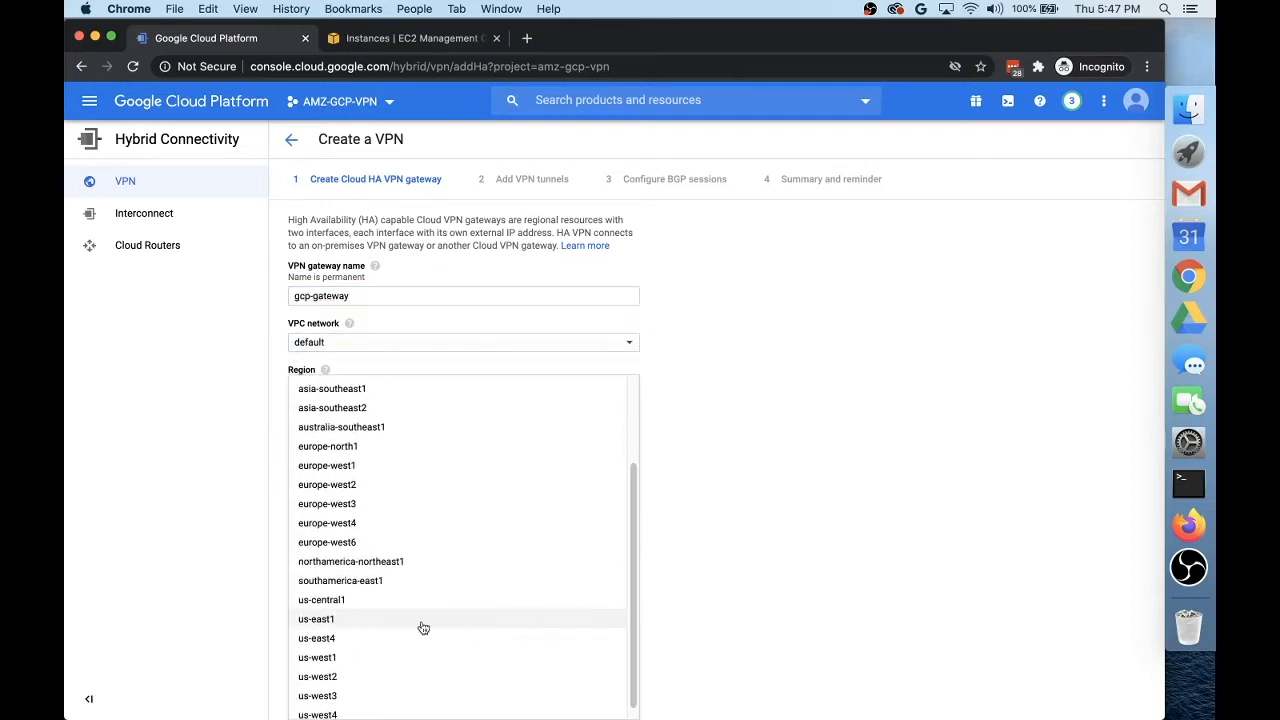
click(348, 622)
click(331, 460)
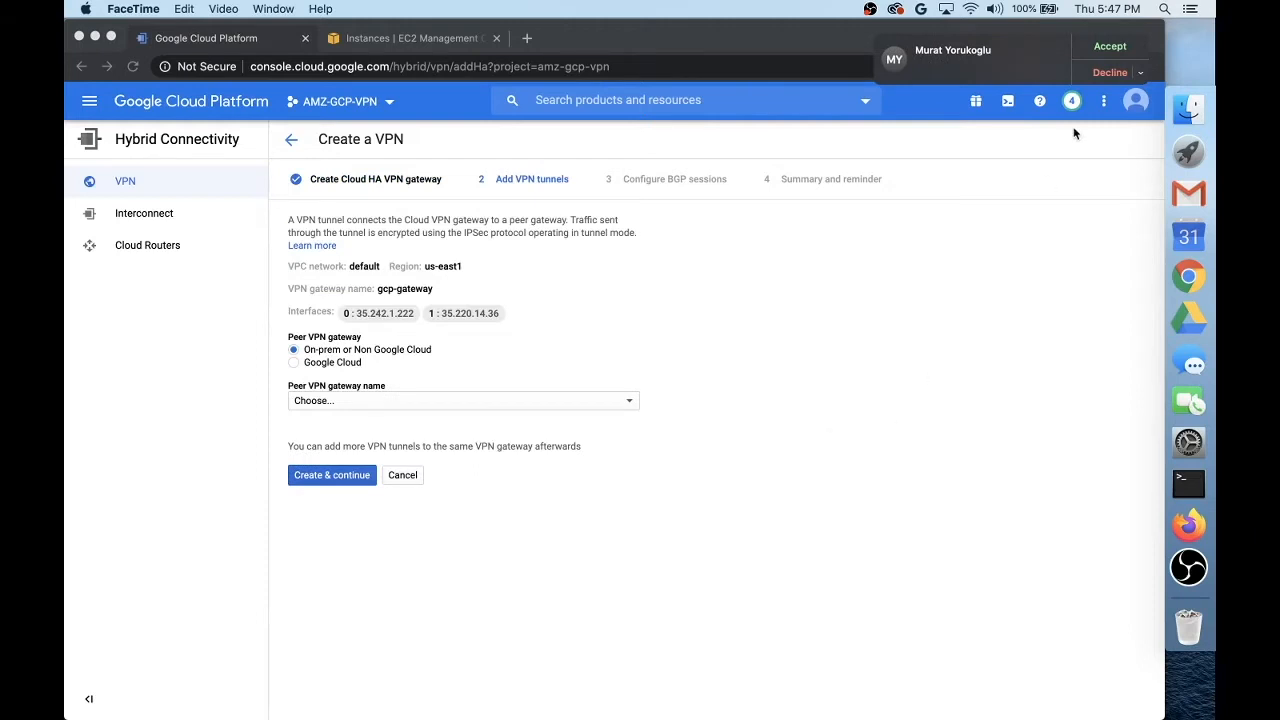
Dismiss the call notification, copy interface 0's IP 35.242.1.222, and return to AWS Instances
click(1112, 72)
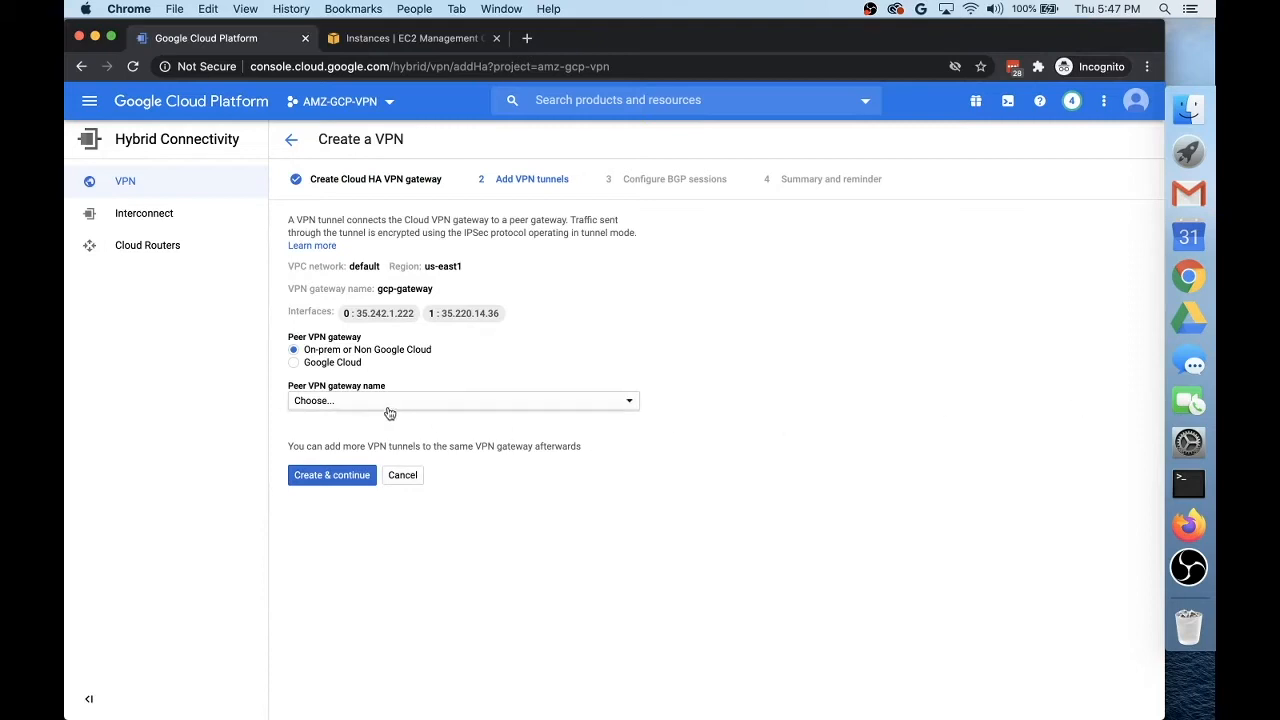
drag(413, 318, 355, 316)
key(super+c)
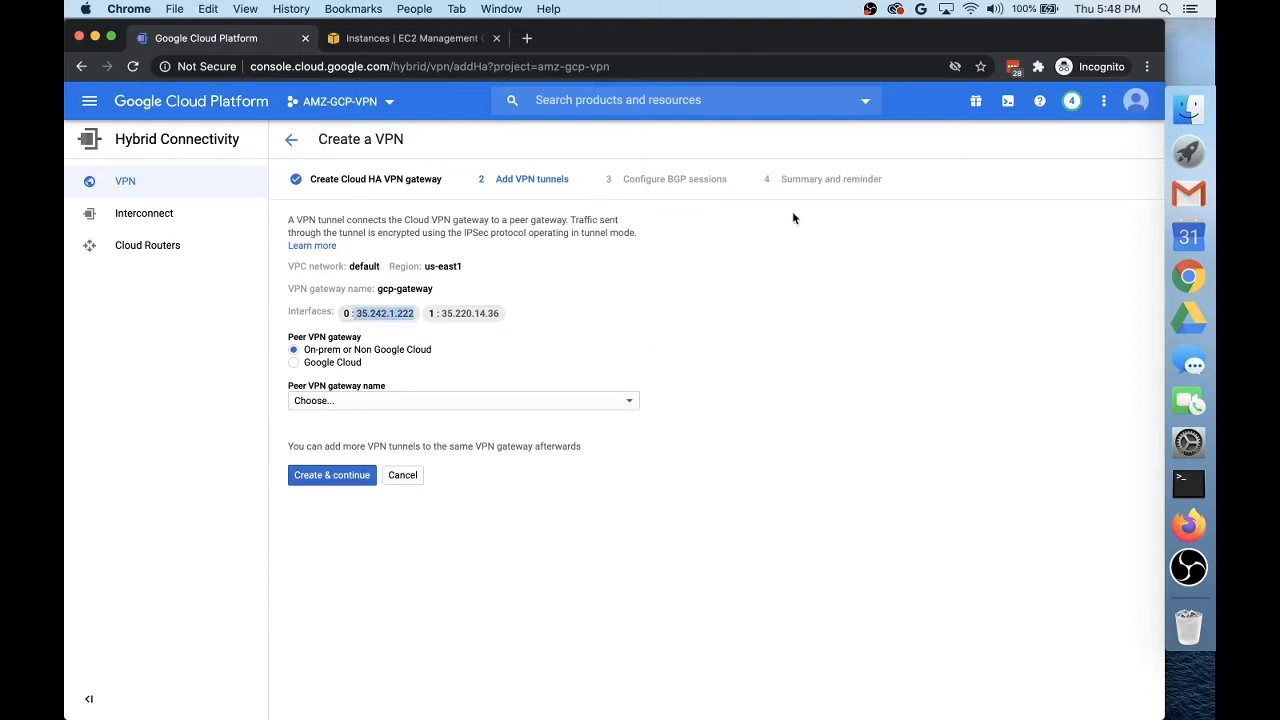
click(418, 40)
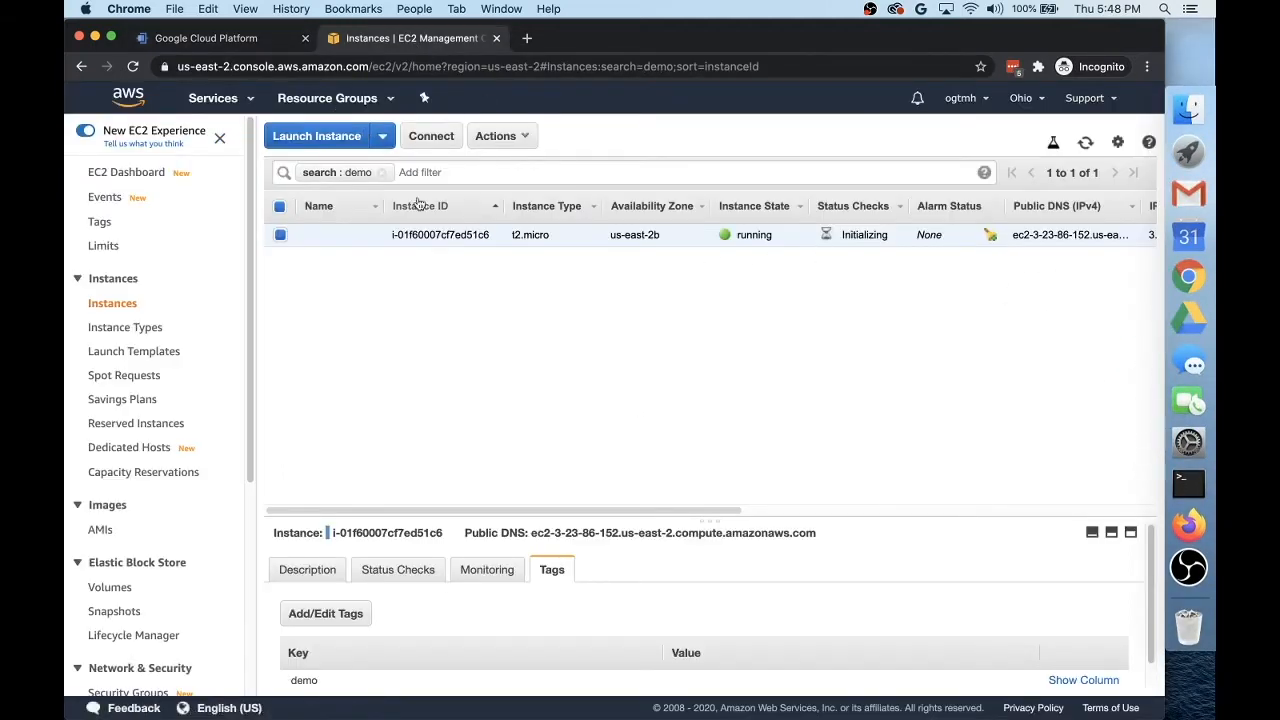
Go to the VPC console's Customer Gateways list
click(237, 103)
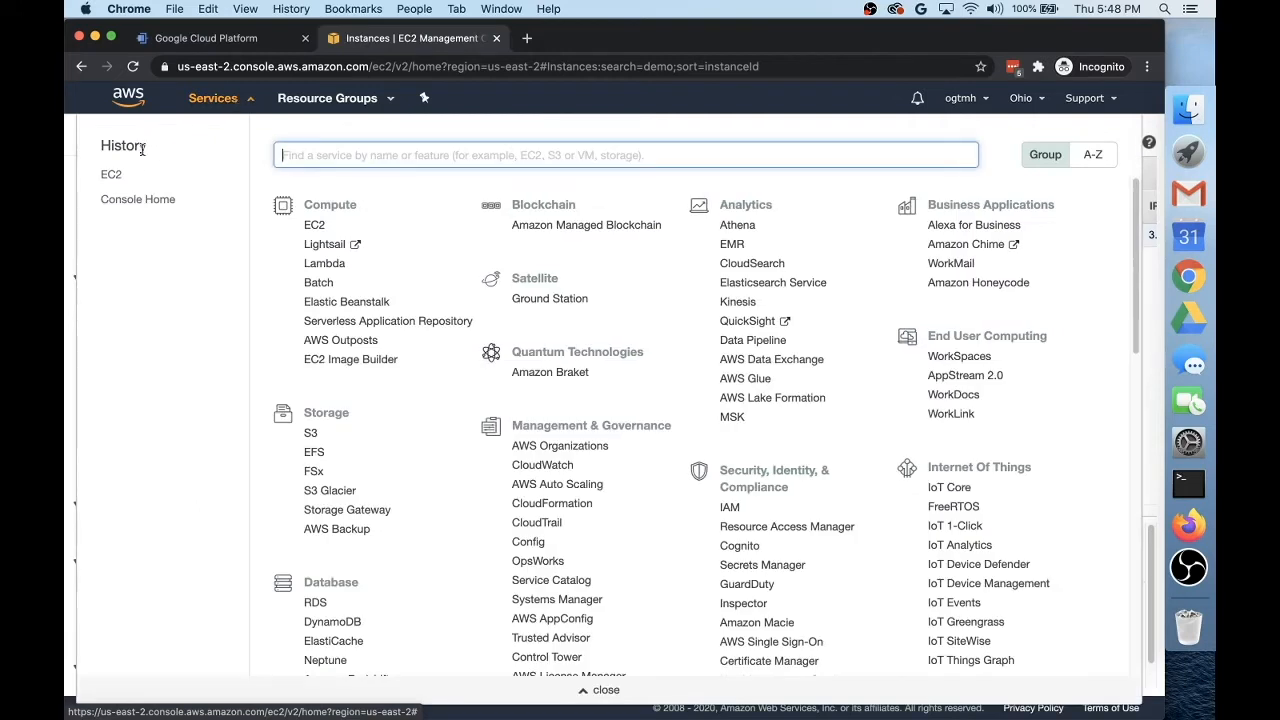
text(vpc)
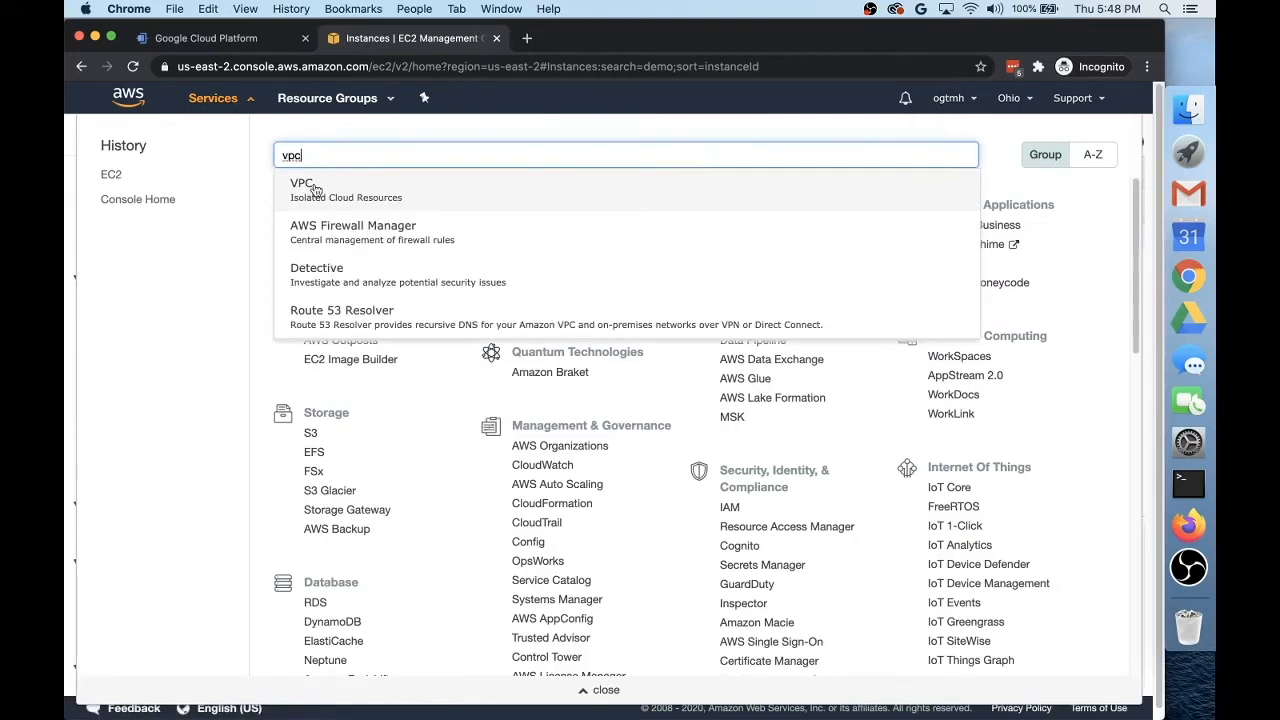
click(312, 189)
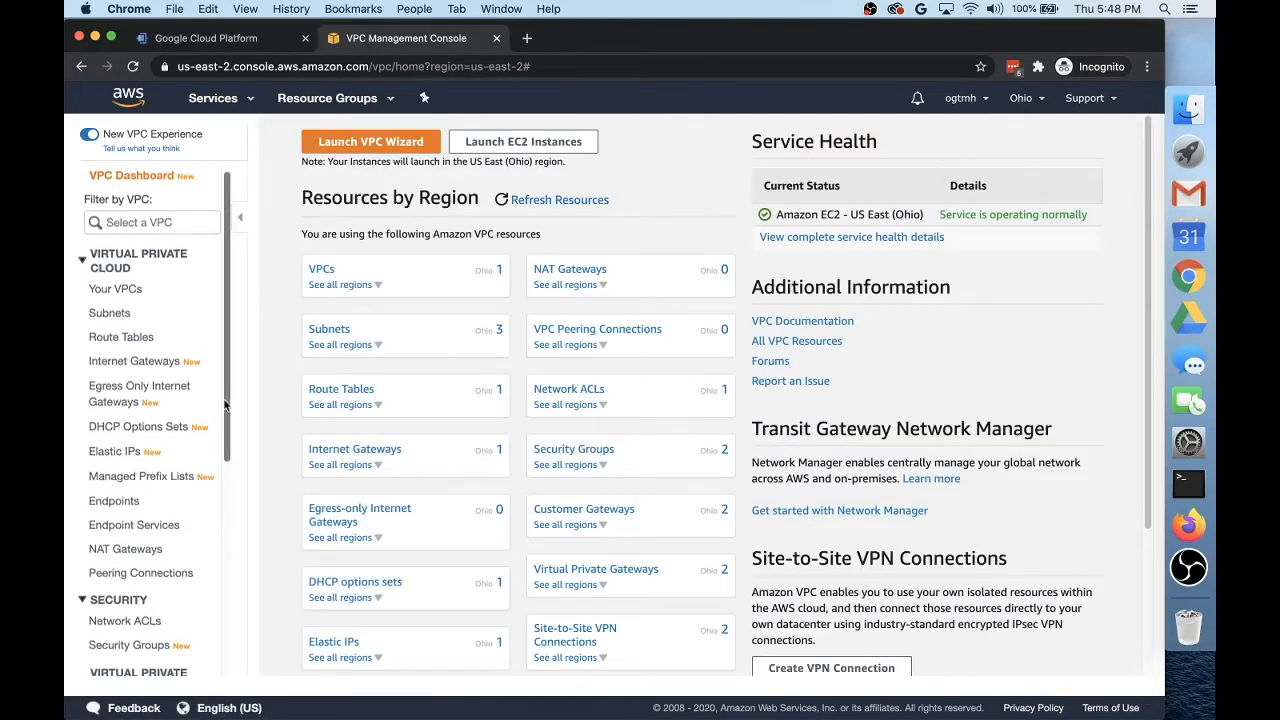
scroll(212, 462, down, 2)
scroll(212, 462, down, 3)
click(143, 480)
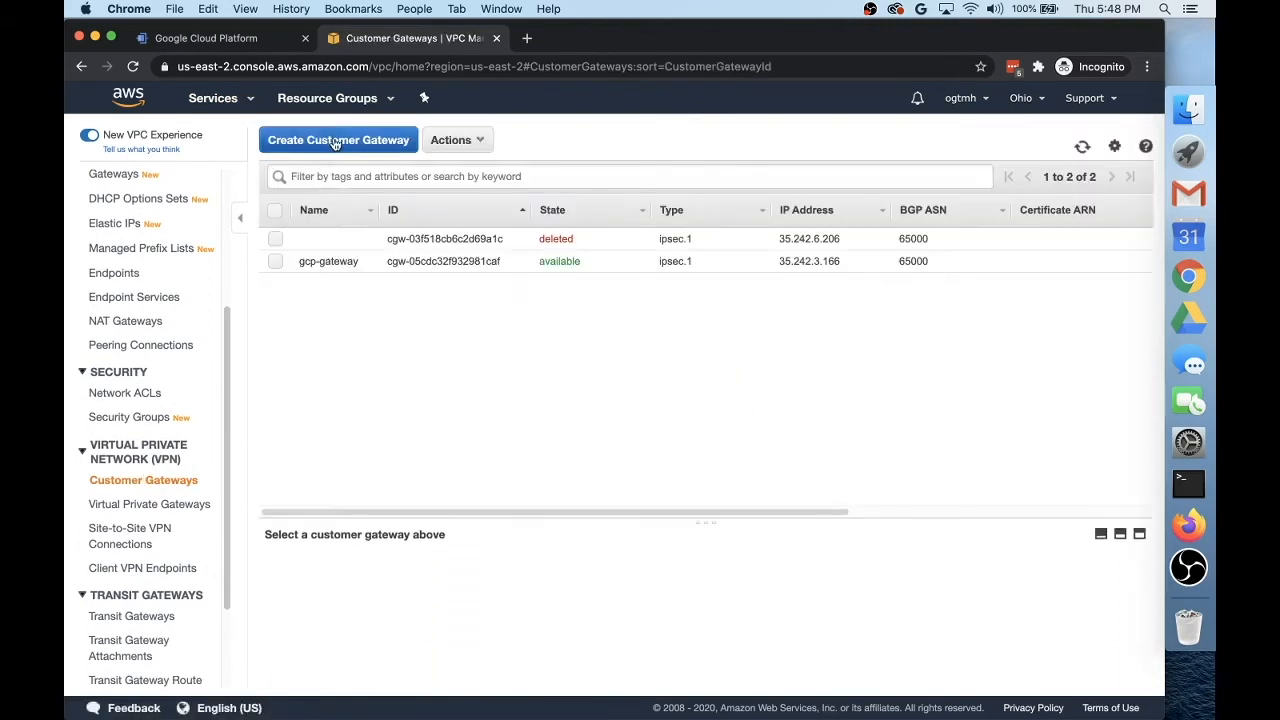
Filter customer gateways by demo and start a new customer gateway
click(347, 176)
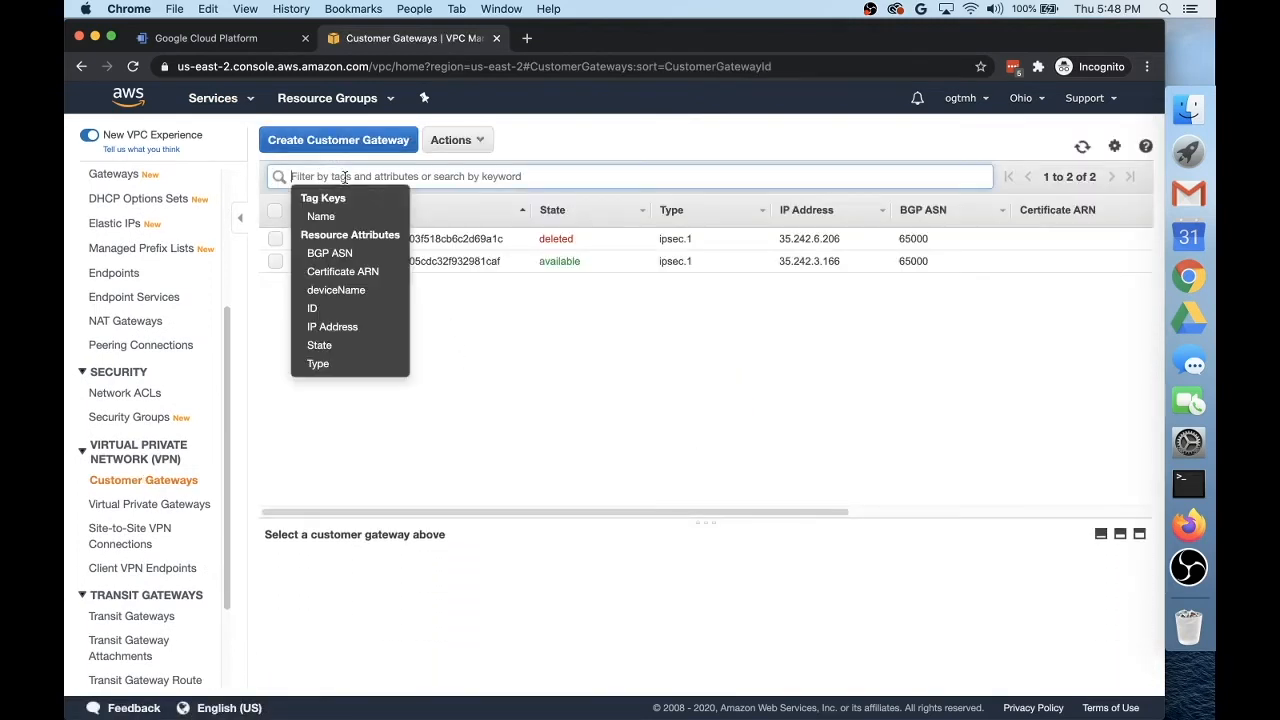
text(demo)
key(Return)
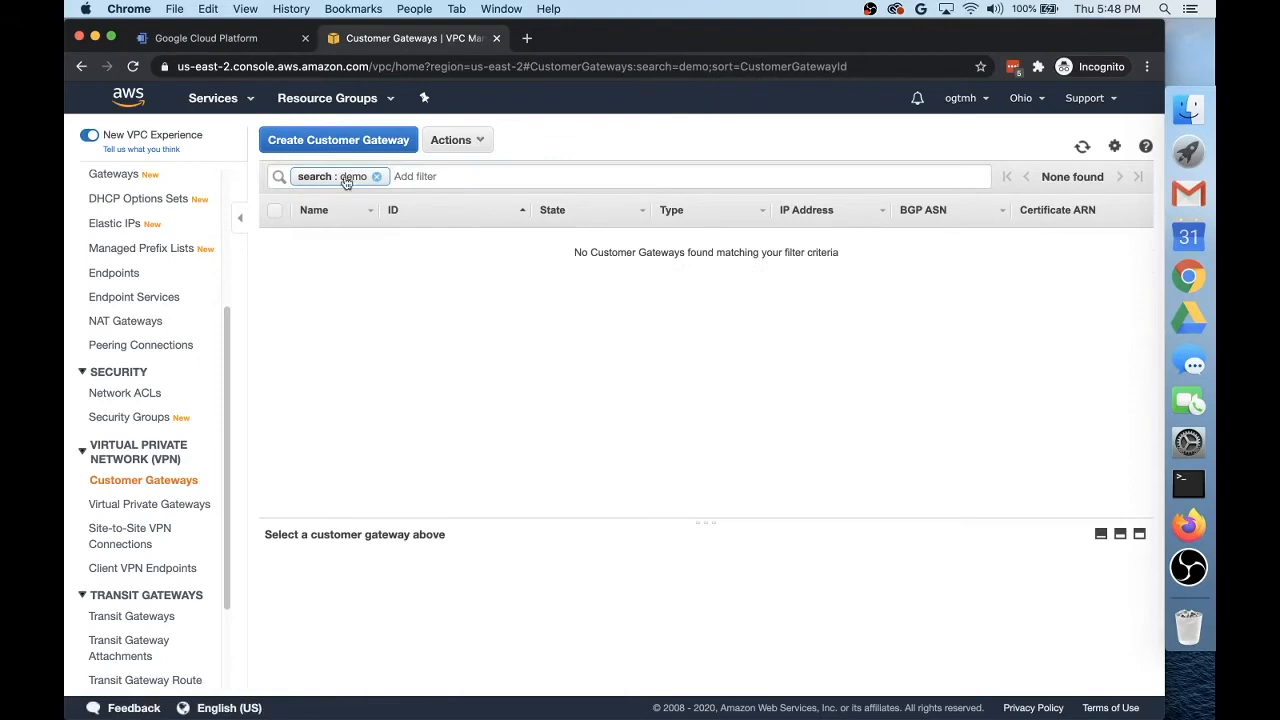
click(362, 145)
click(390, 320)
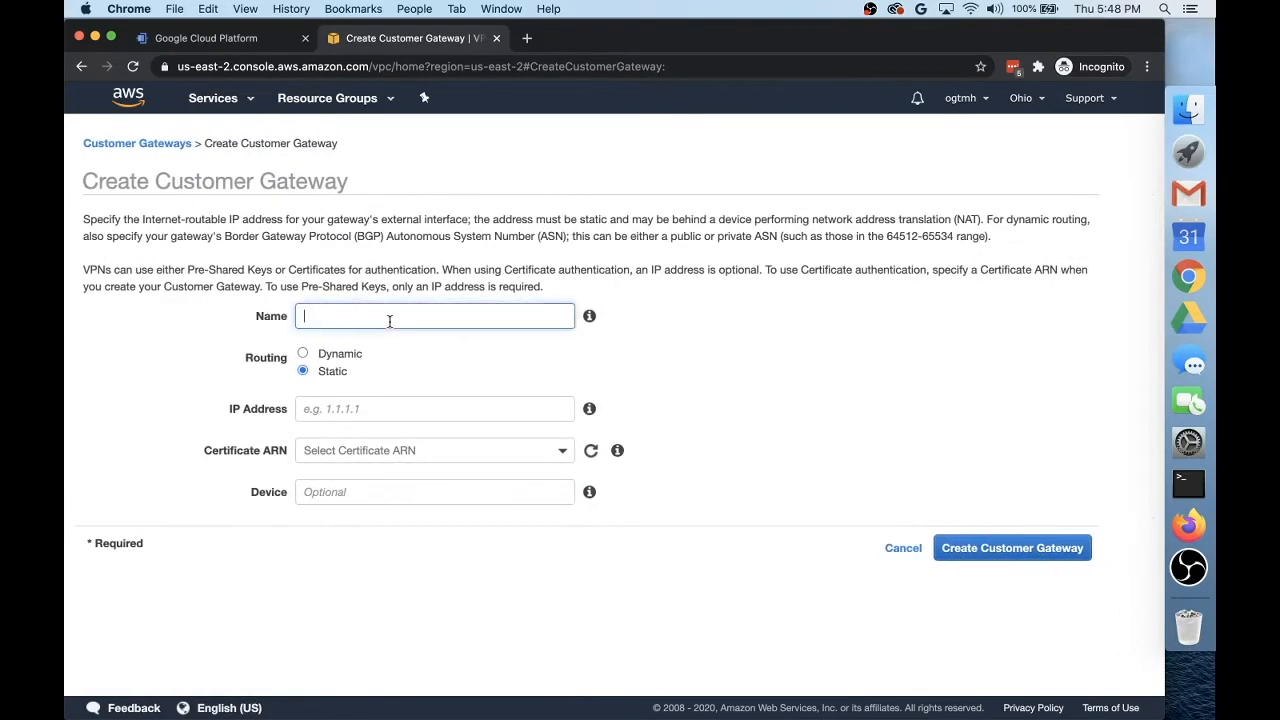
Name the new customer gateway gcp-gateway, fixing the typo
text(gcp-gateway)
click(448, 411)
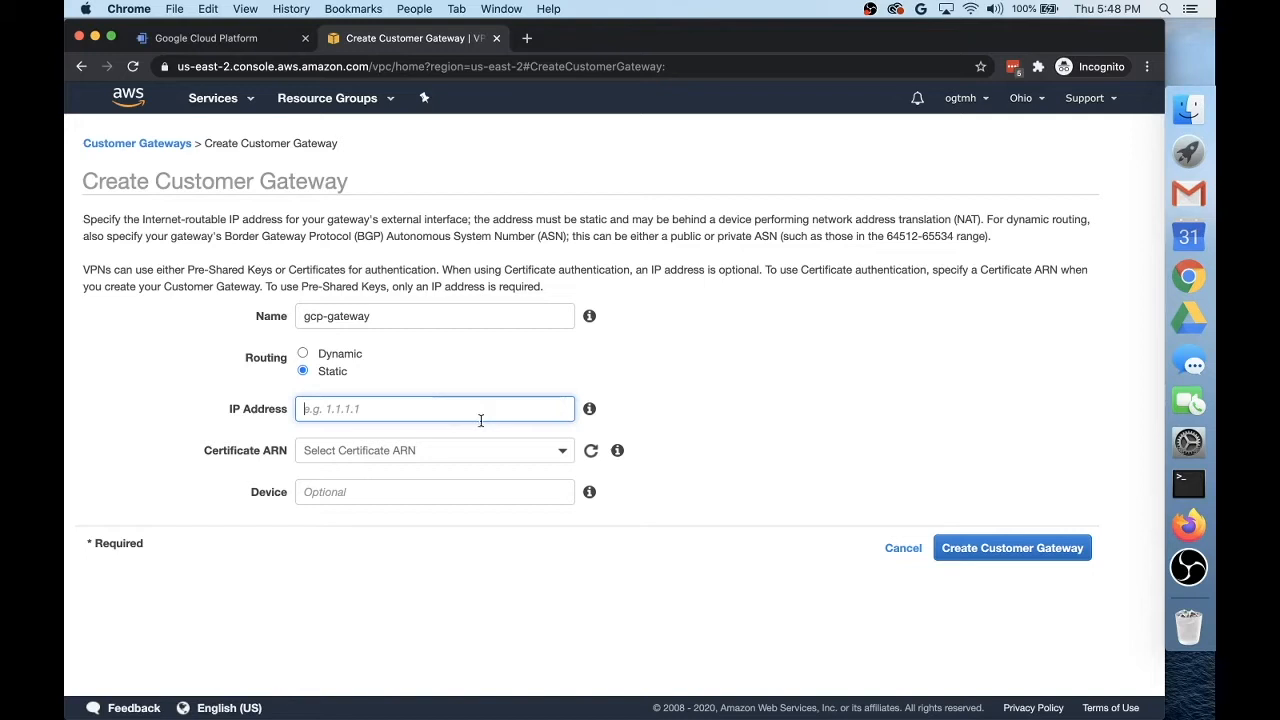
Enter IP 35.242.1.222, choose Dynamic routing with BGP ASN 65000, and create the gateway
key(super+v)
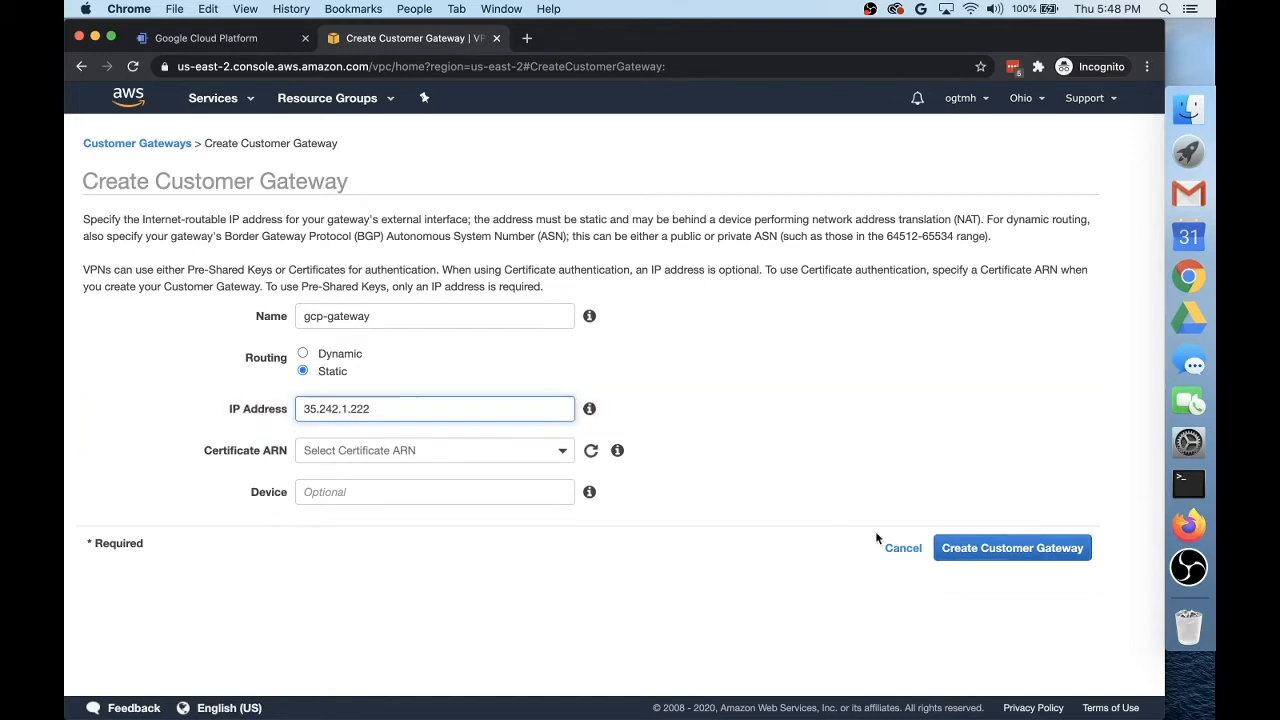
click(302, 354)
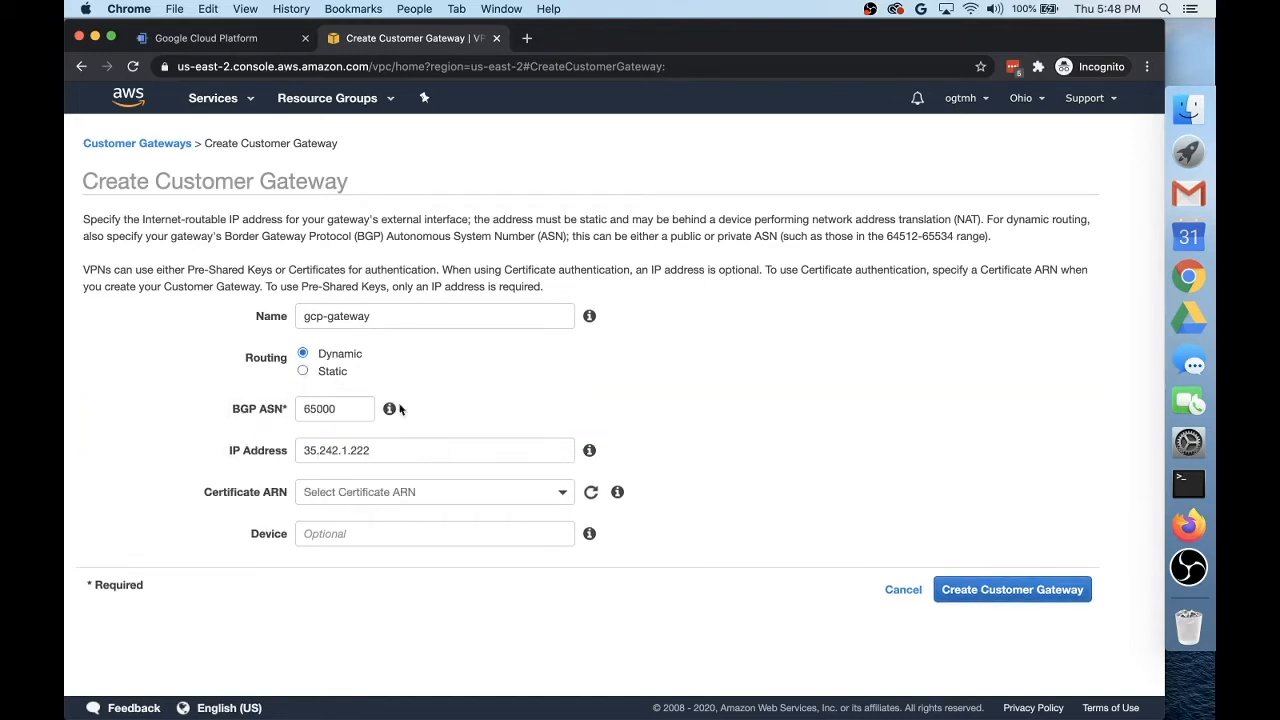
click(1012, 598)
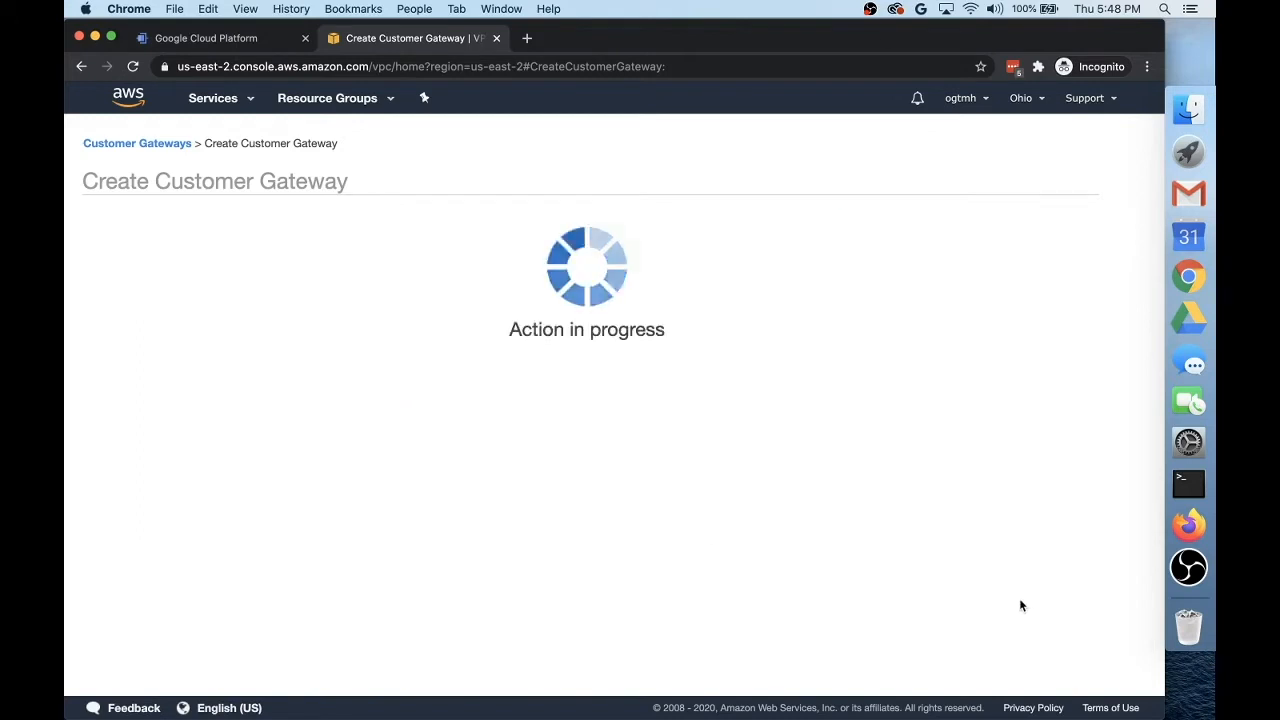
click(808, 330)
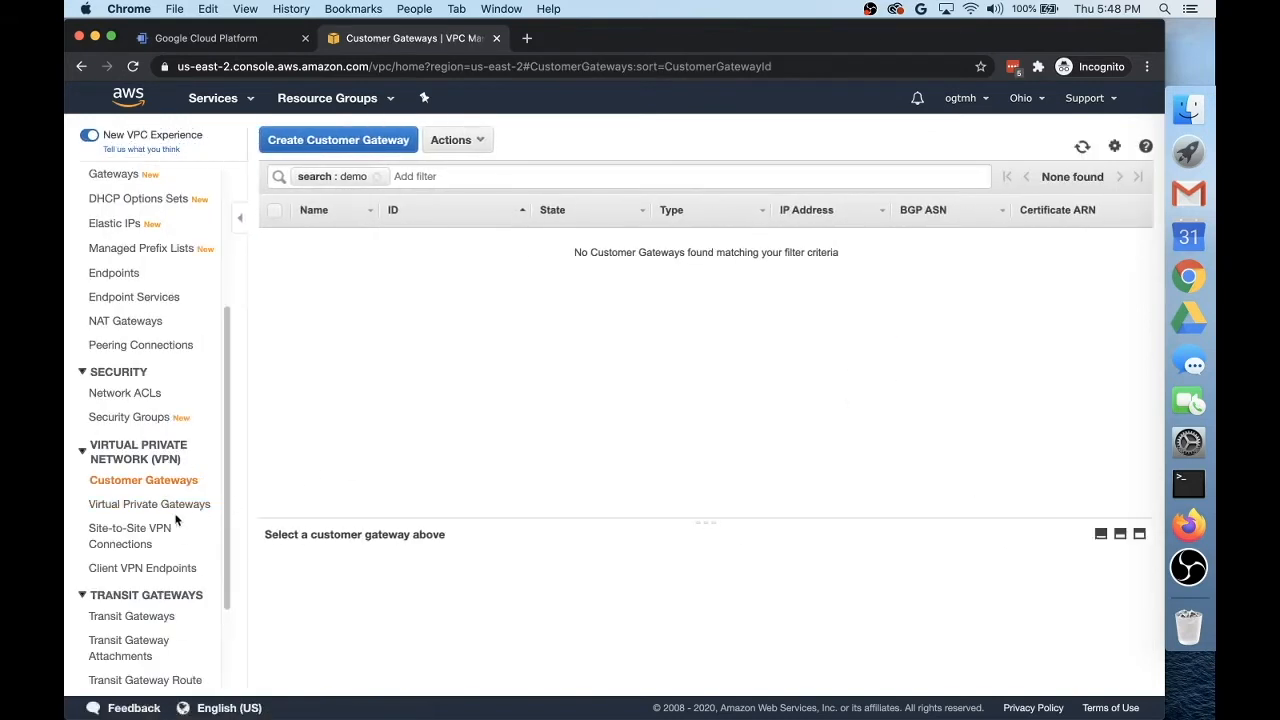
Filter the Virtual Private Gateways list by 'demo'
click(143, 505)
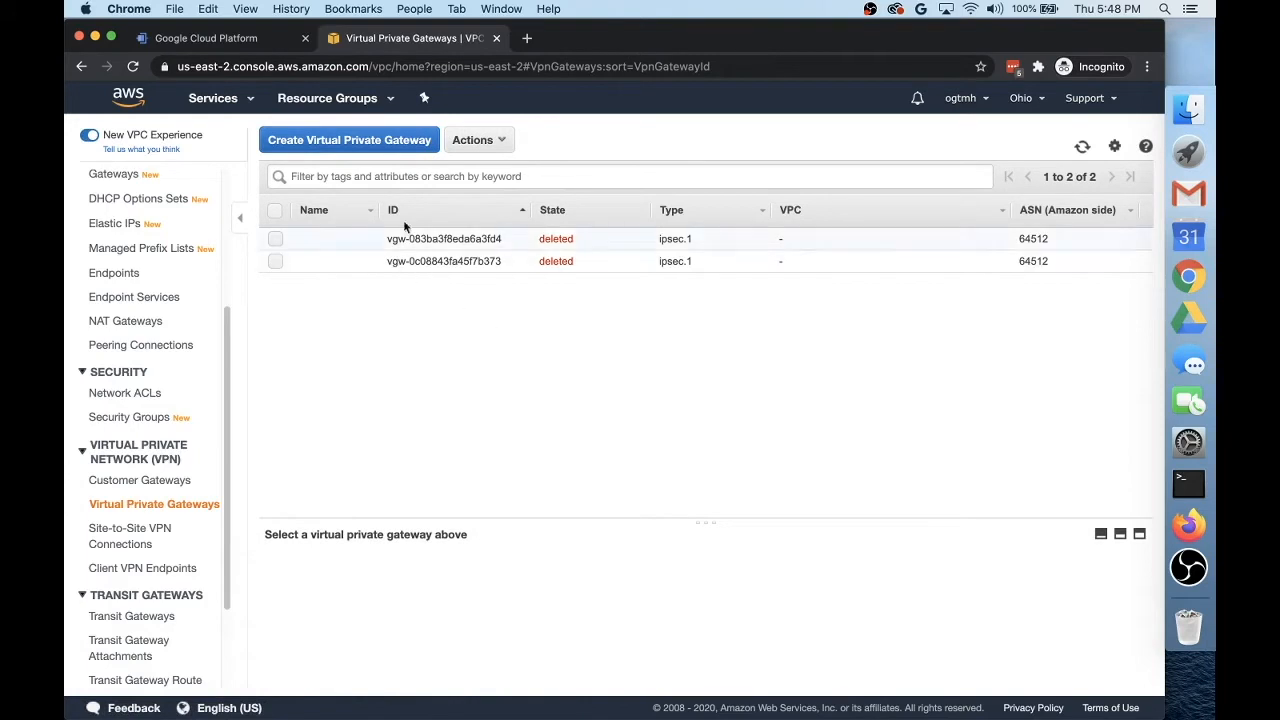
click(409, 176)
text(demo)
key(Return)
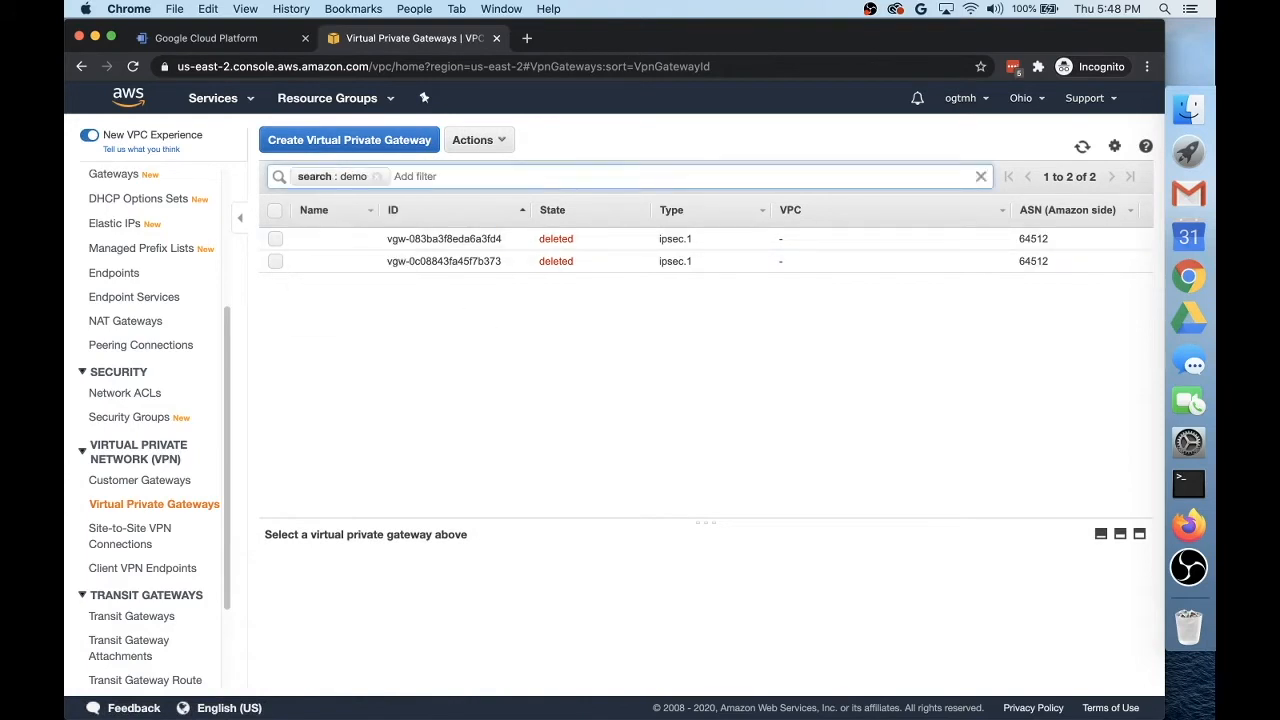
Create a virtual private gateway with an empty name tag and the Amazon default ASN
click(355, 141)
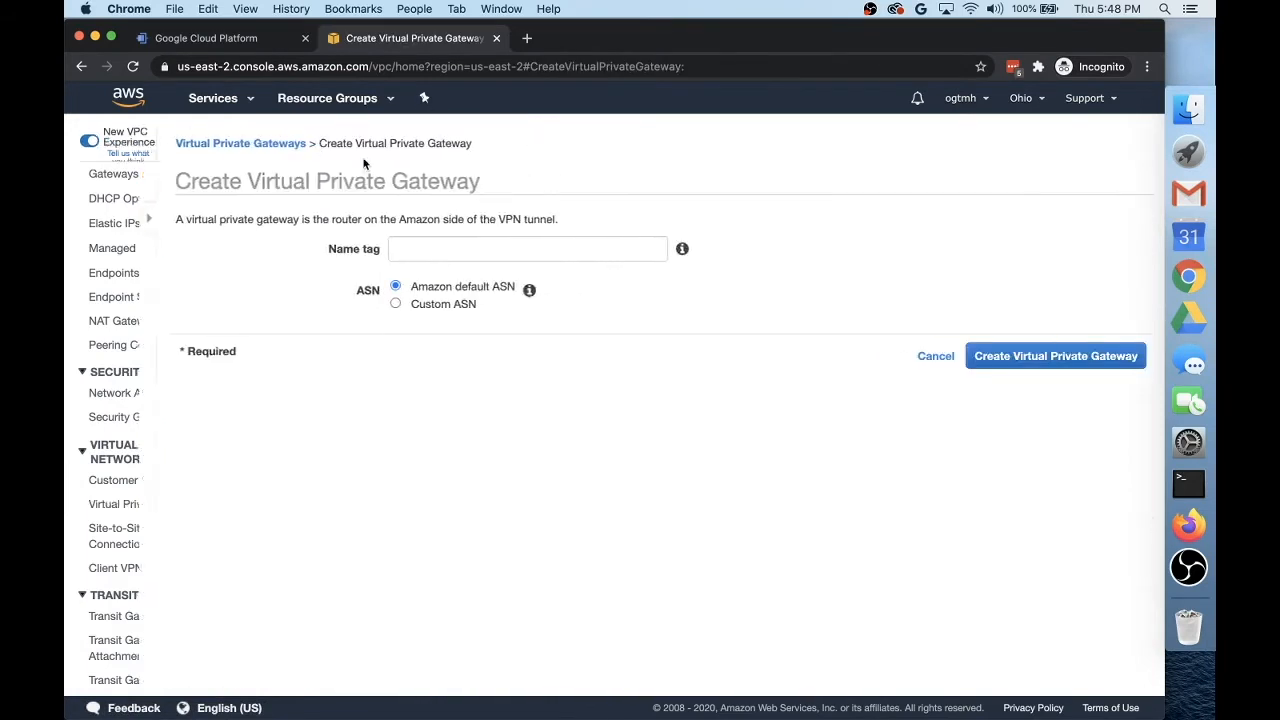
click(330, 254)
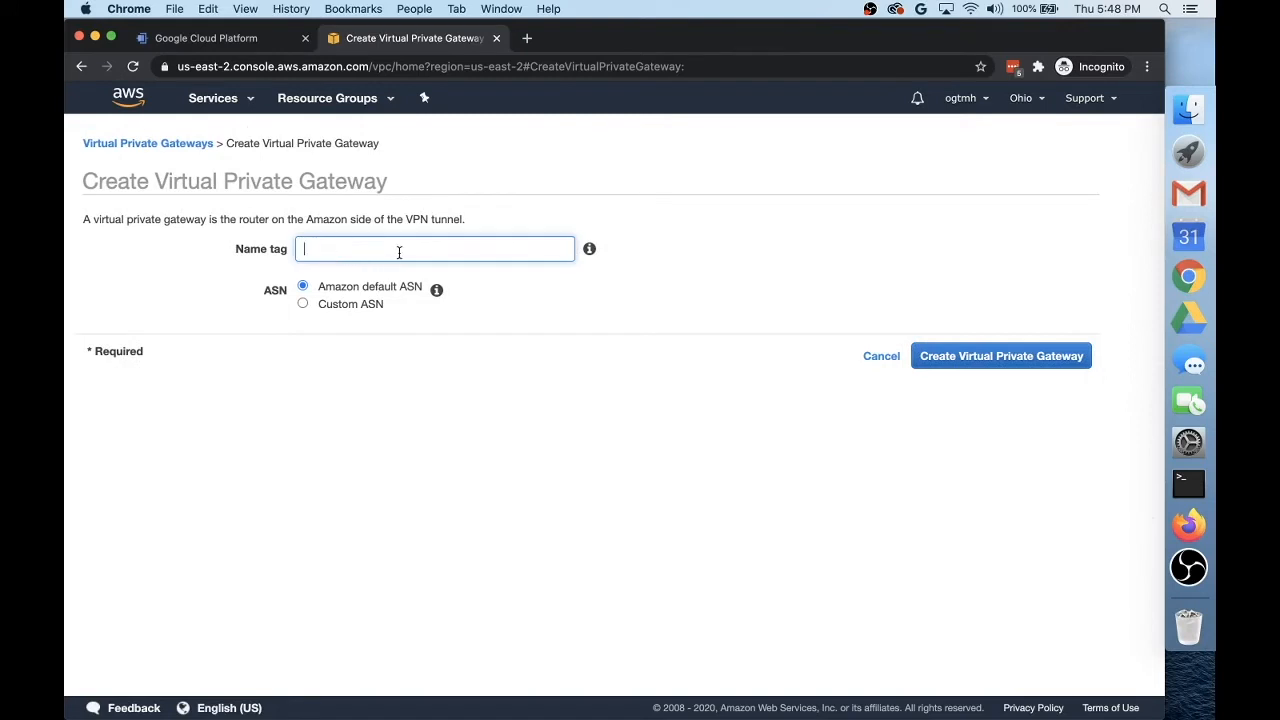
text(amz)
key(BackSpace)
key(BackSpace)
key(BackSpace)
click(986, 357)
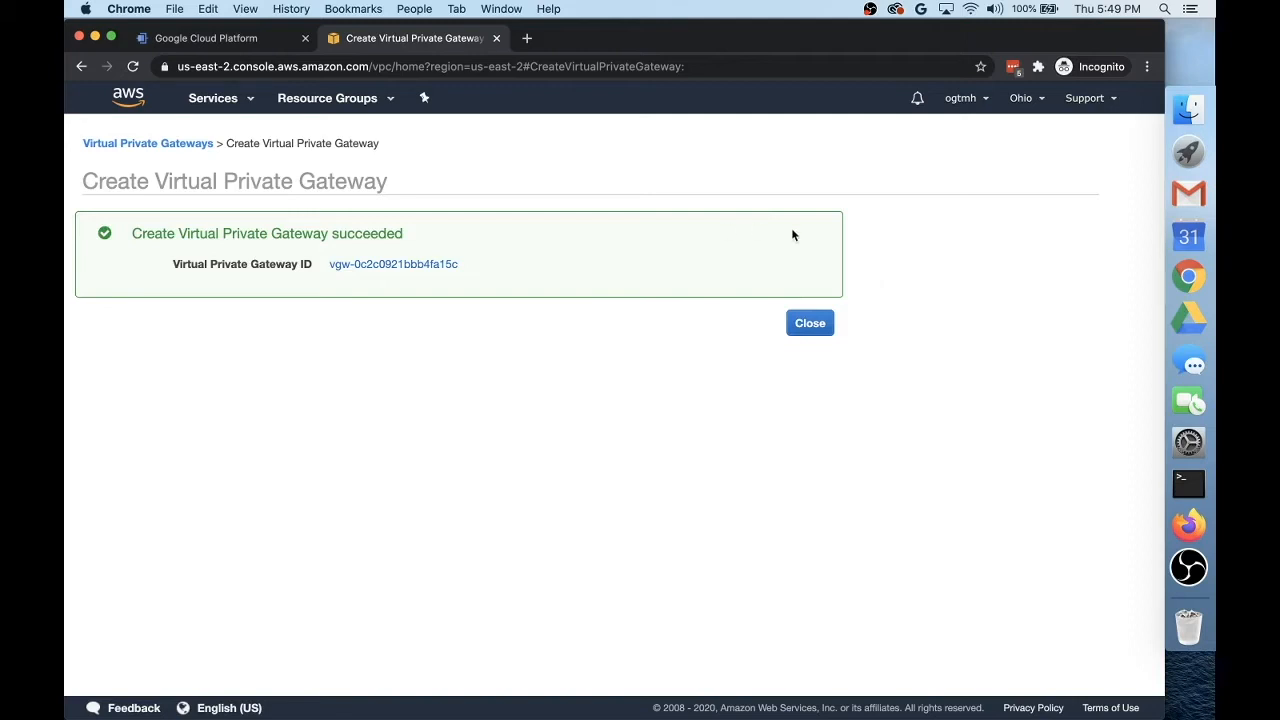
click(811, 322)
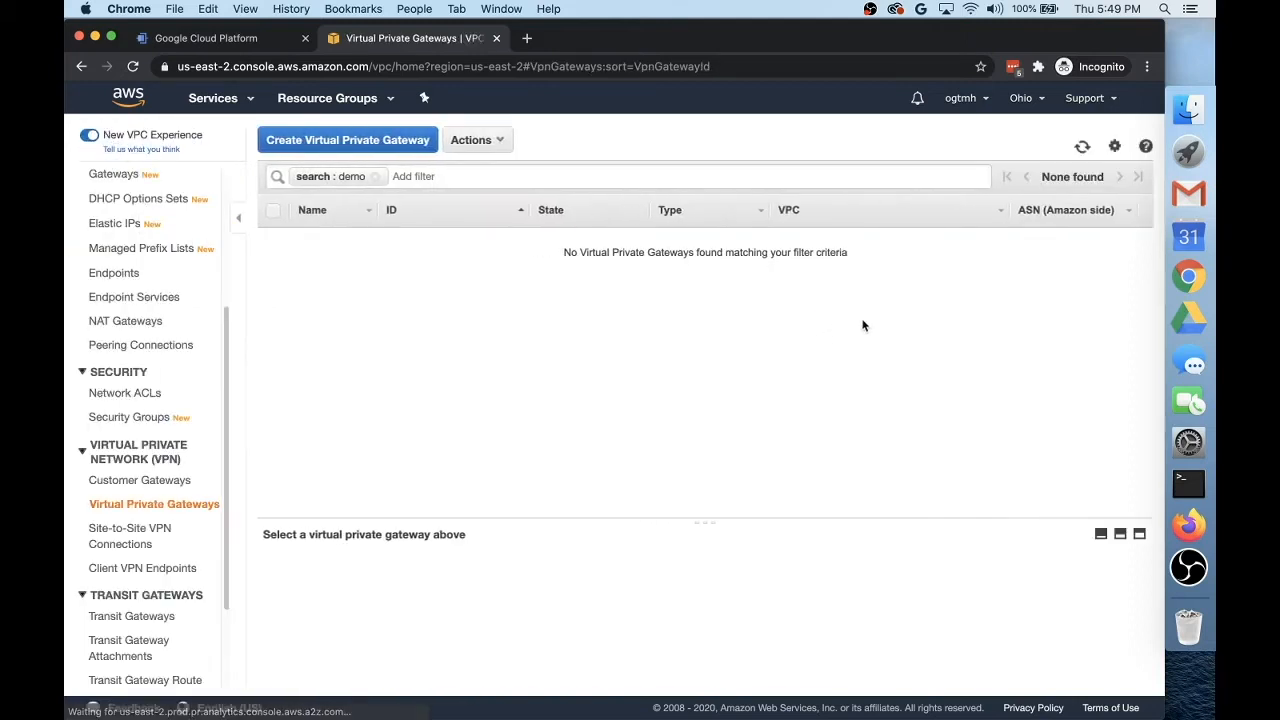
Clear the demo filter, attach the new gateway to vpc-3f14b554, and go to Site-to-Site VPN Connections
click(377, 176)
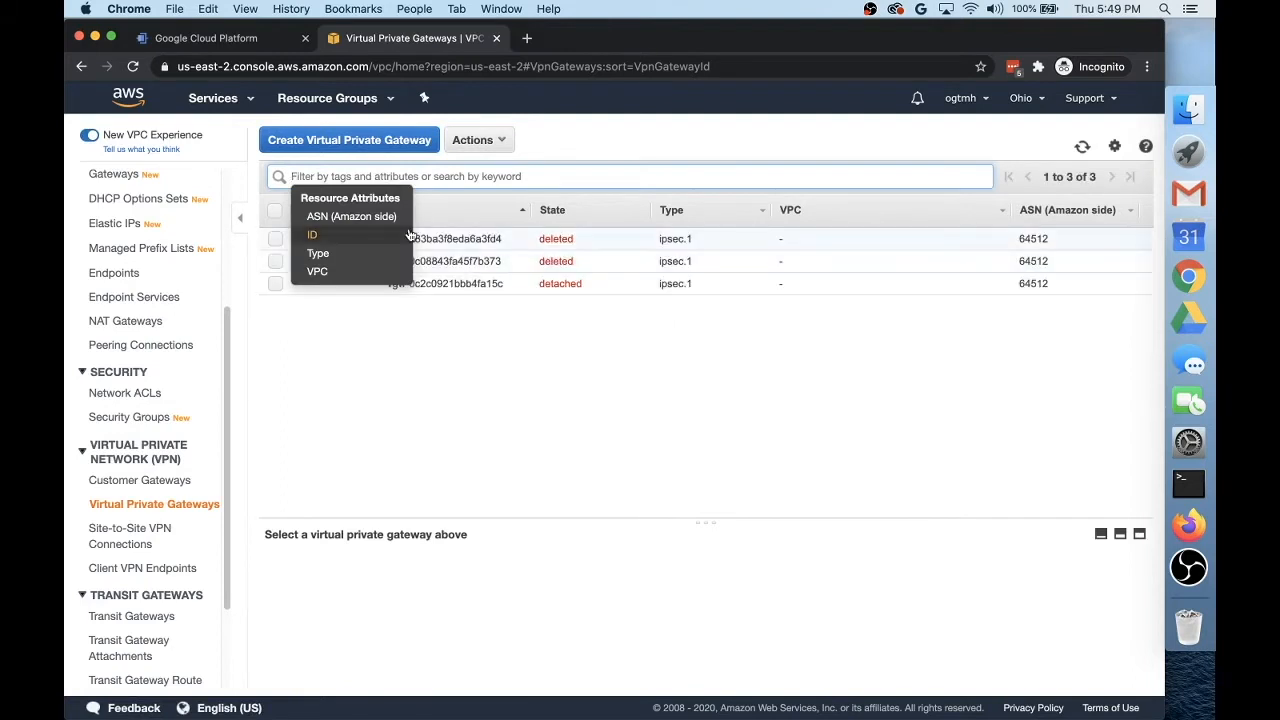
click(500, 293)
click(441, 285)
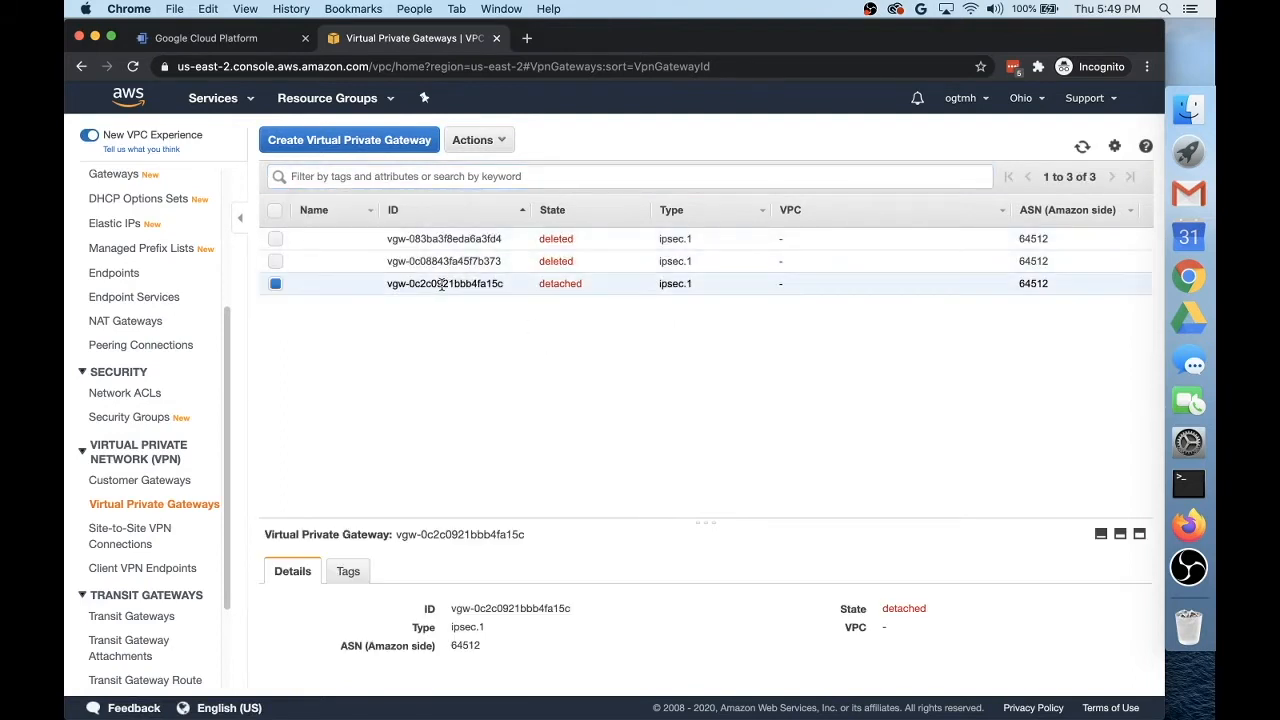
click(484, 146)
click(507, 192)
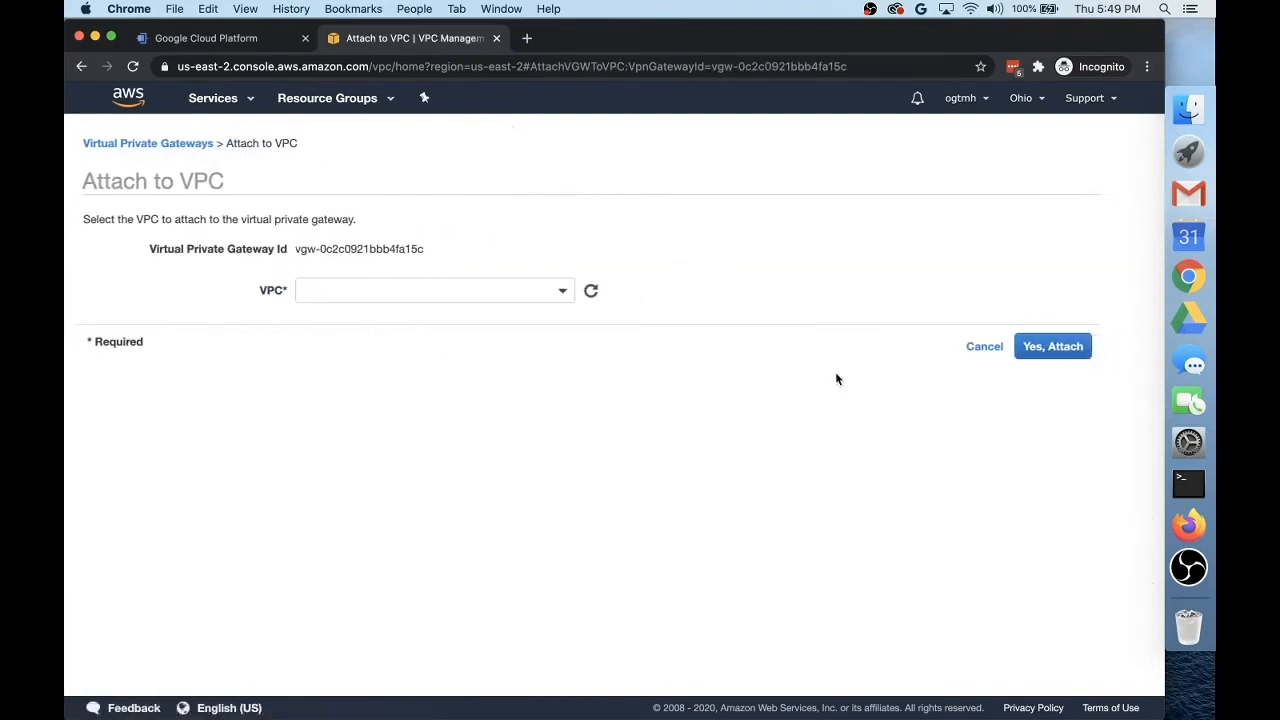
click(414, 287)
click(390, 357)
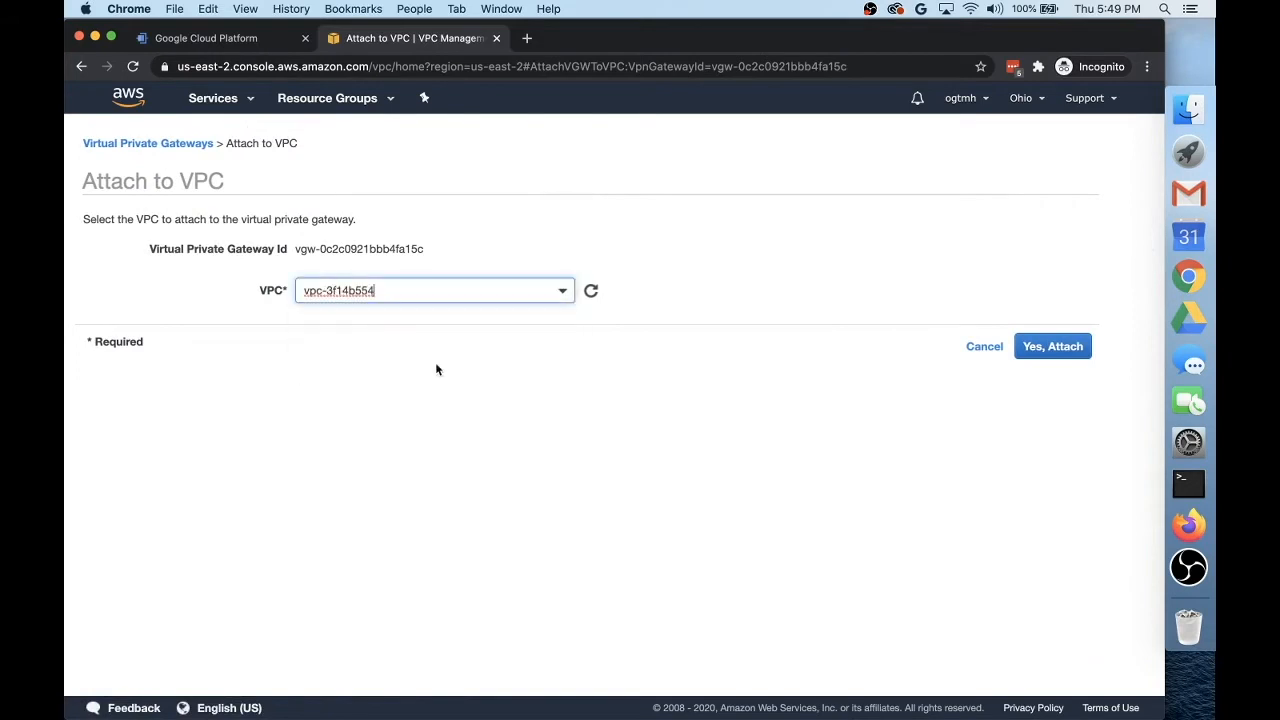
click(1088, 354)
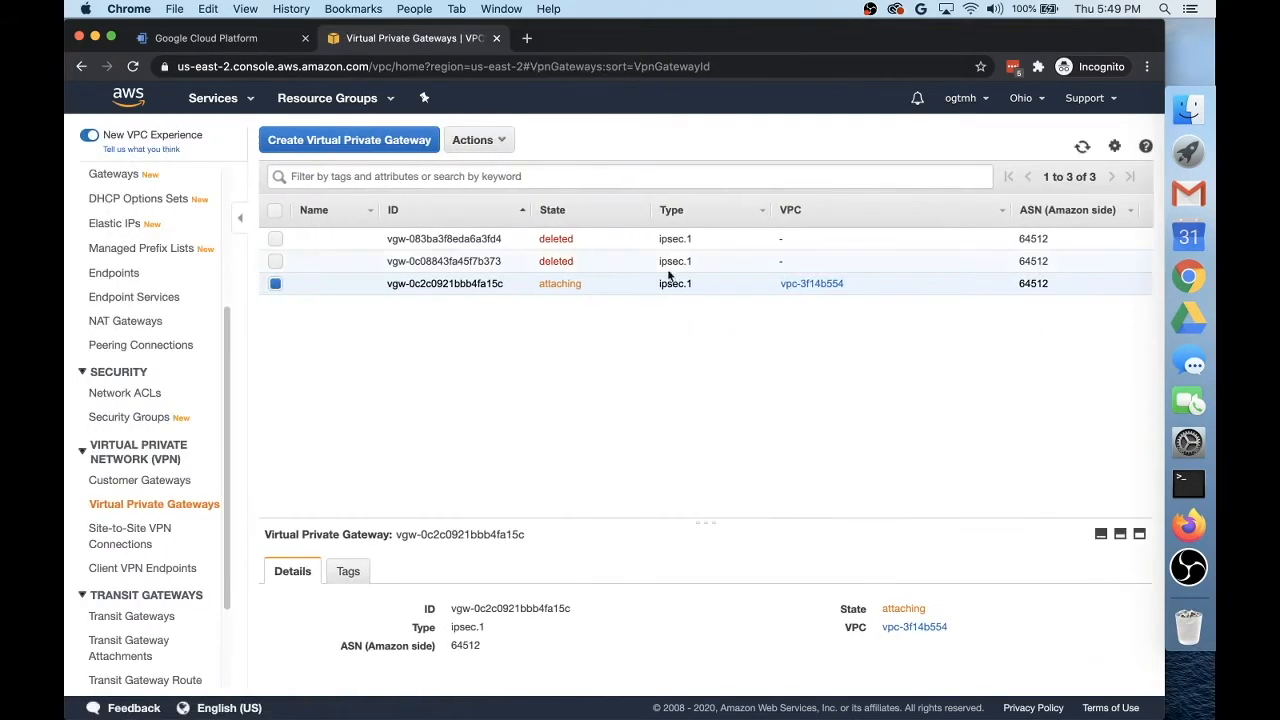
click(143, 541)
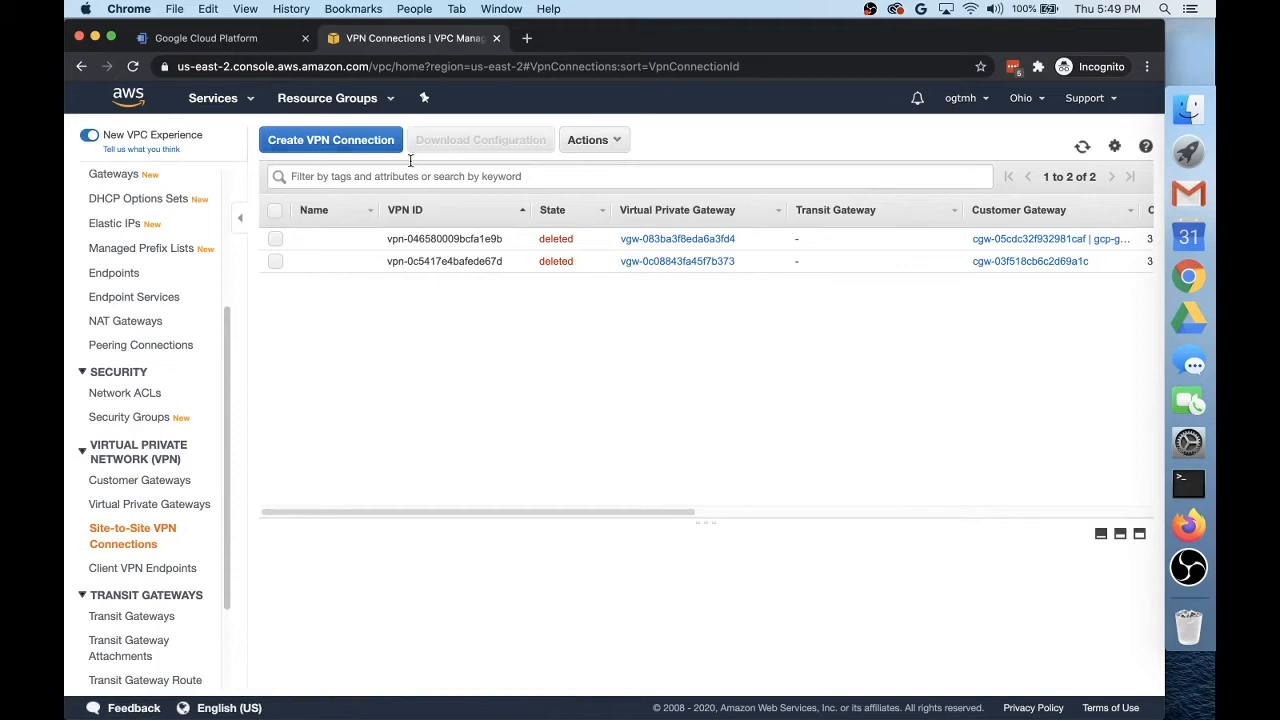
Create a VPN connection from vgw-0c2c0921bbb4fa15c to customer gateway gcp-gateway using dynamic routing
click(355, 142)
click(357, 354)
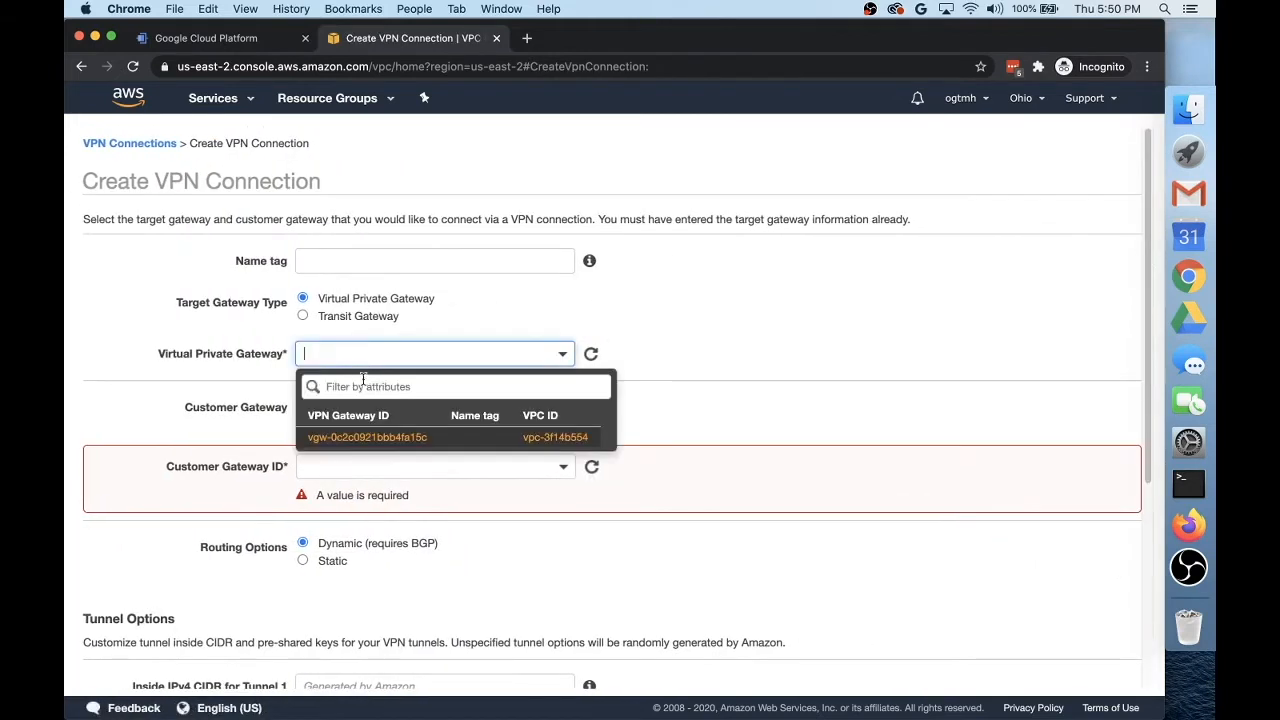
click(368, 441)
click(392, 467)
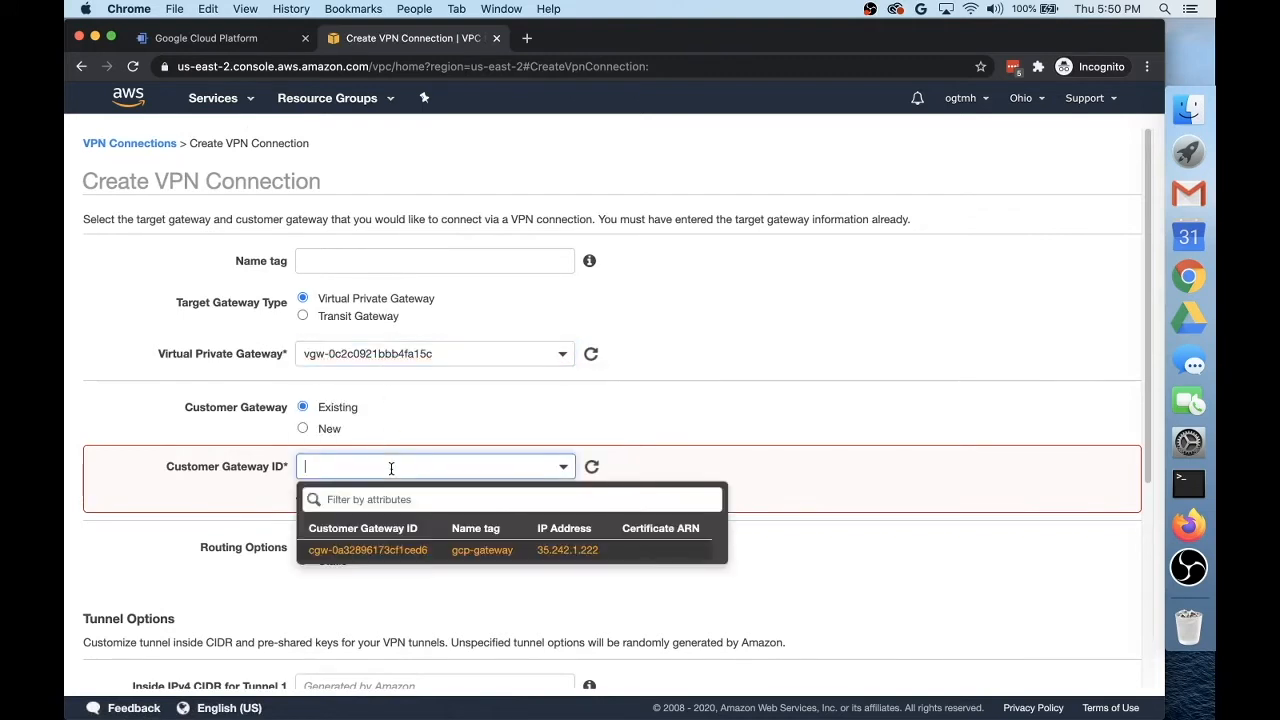
click(469, 552)
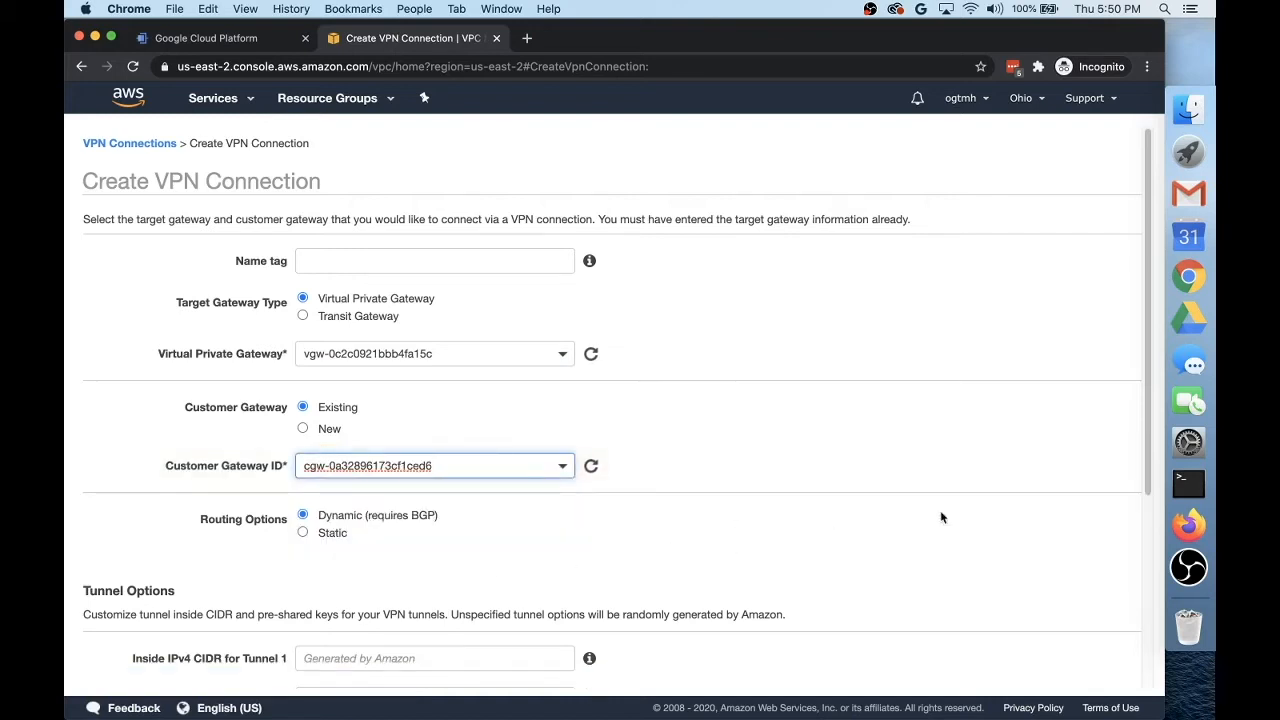
scroll(1149, 420, down, 1)
scroll(1149, 420, down, 5)
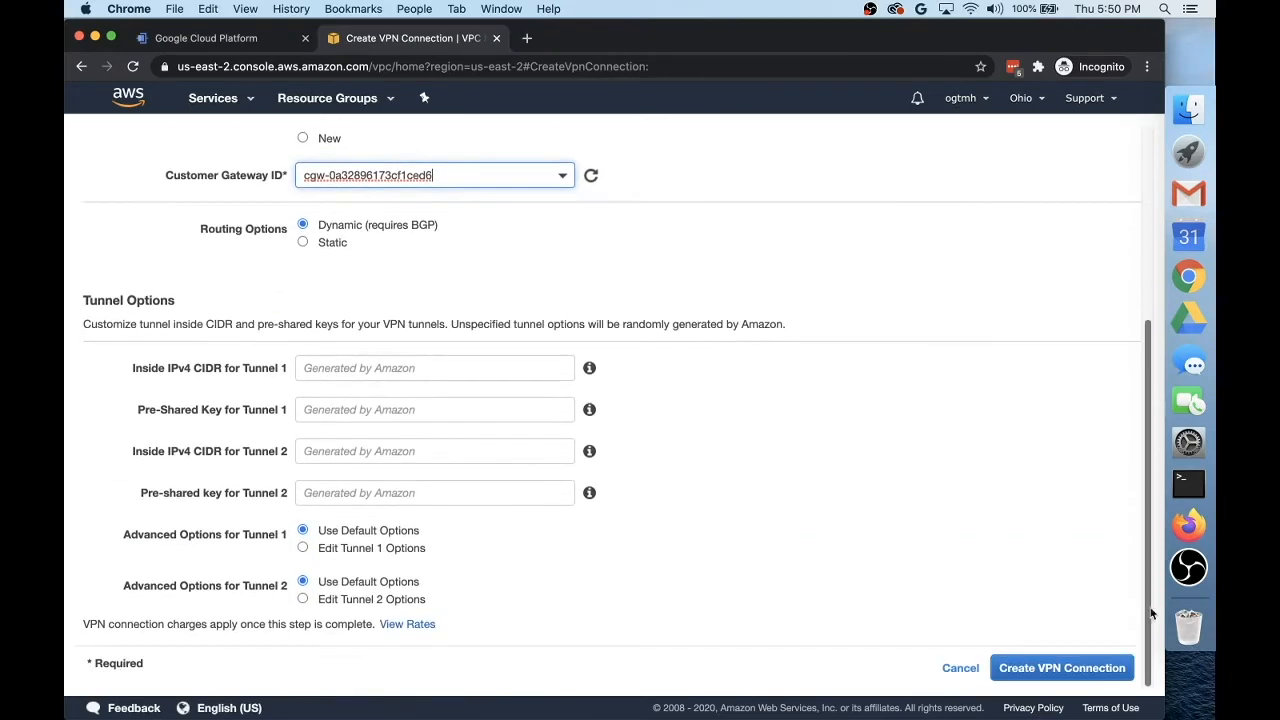
click(1057, 664)
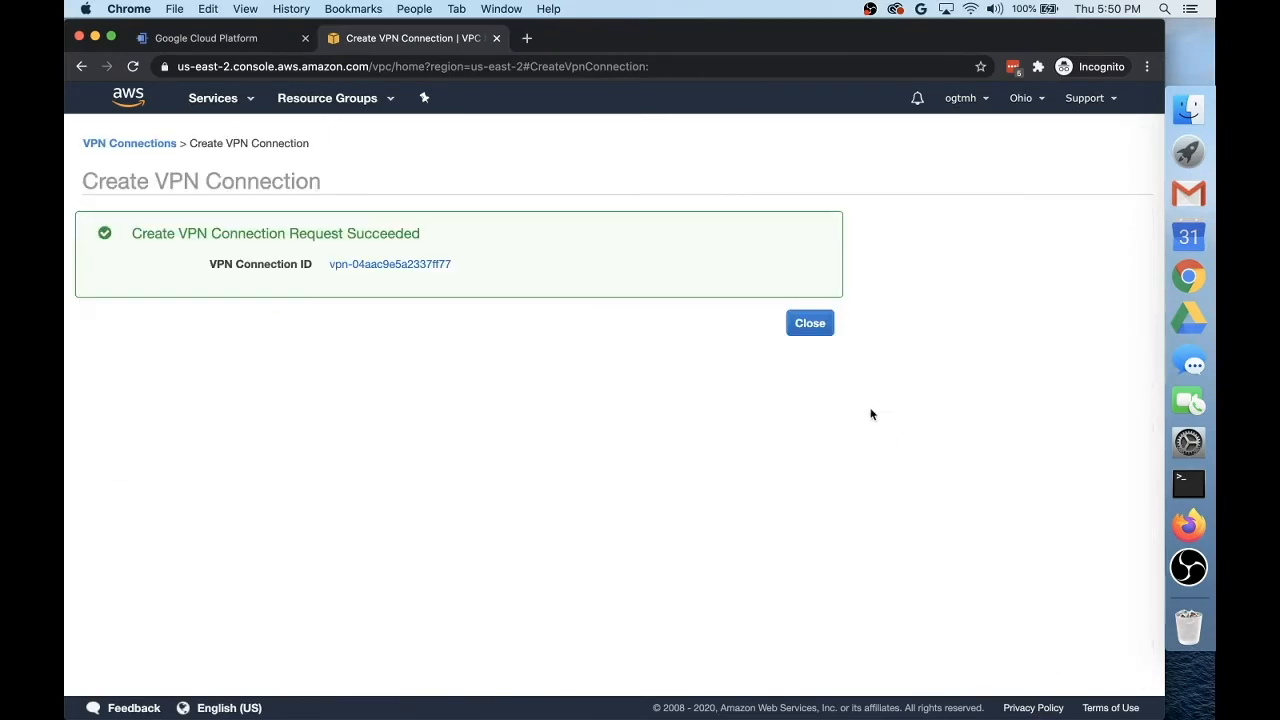
click(810, 324)
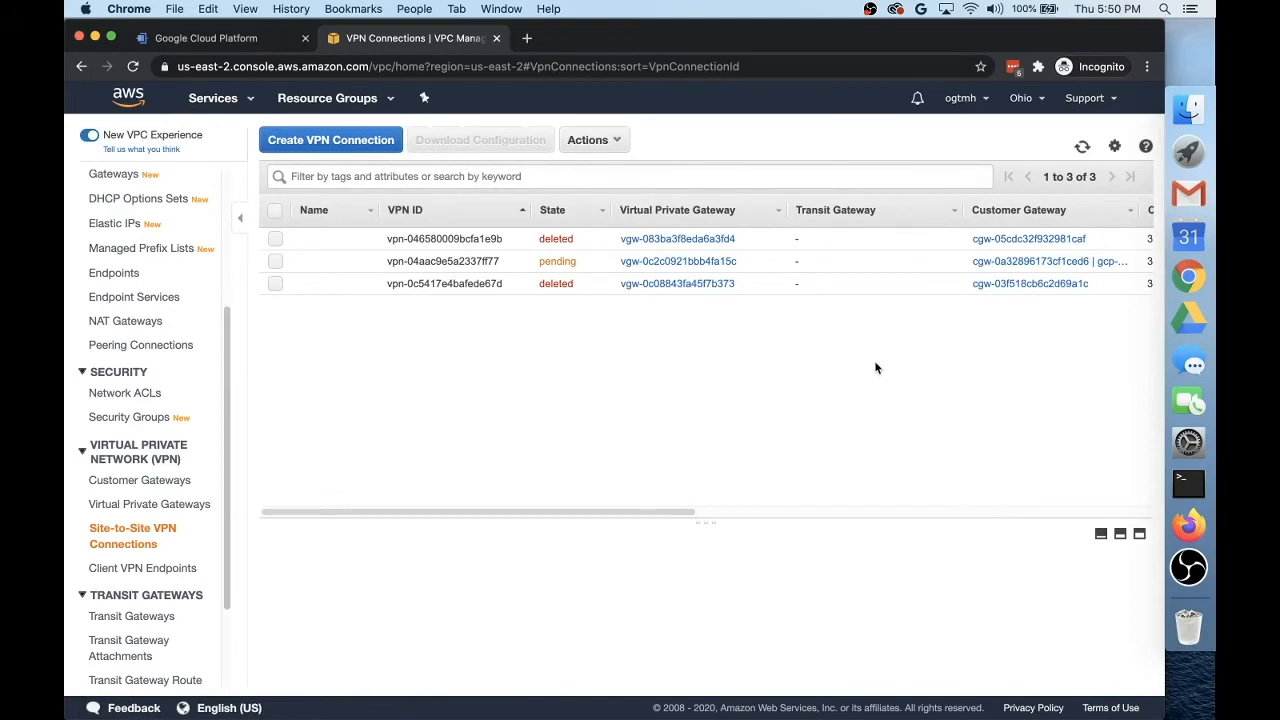
mouse_move(229, 386)
mouse_down()
mouse_move(226, 455)
mouse_move(229, 394)
mouse_up()
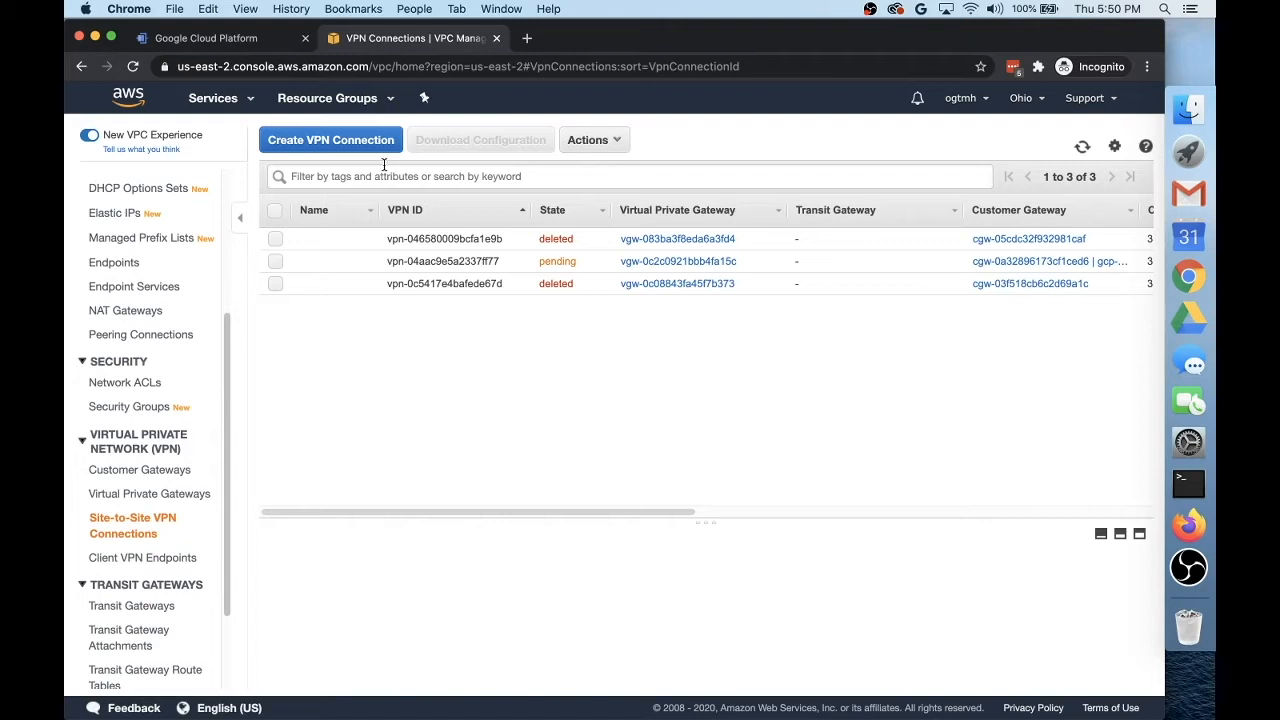
Download the Generic configuration for vpn-04aac9e5a2337ff77 and open the .txt file in TextEdit
click(288, 260)
click(480, 140)
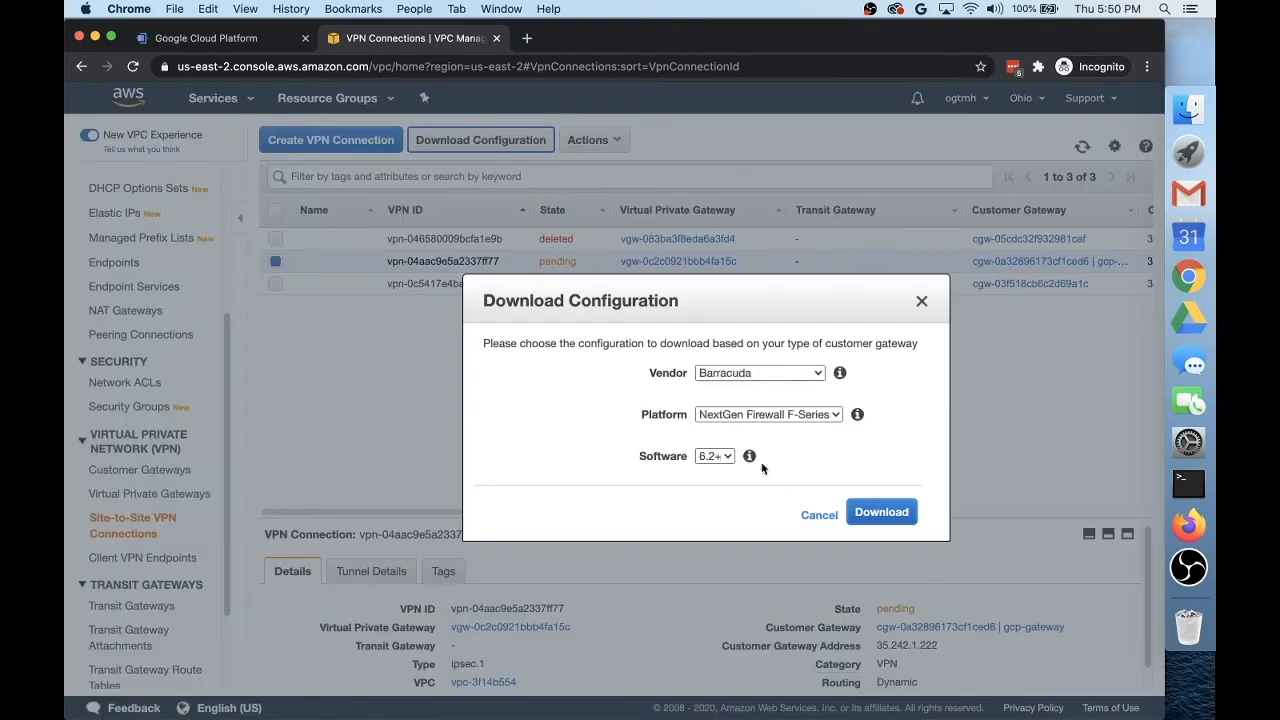
click(725, 374)
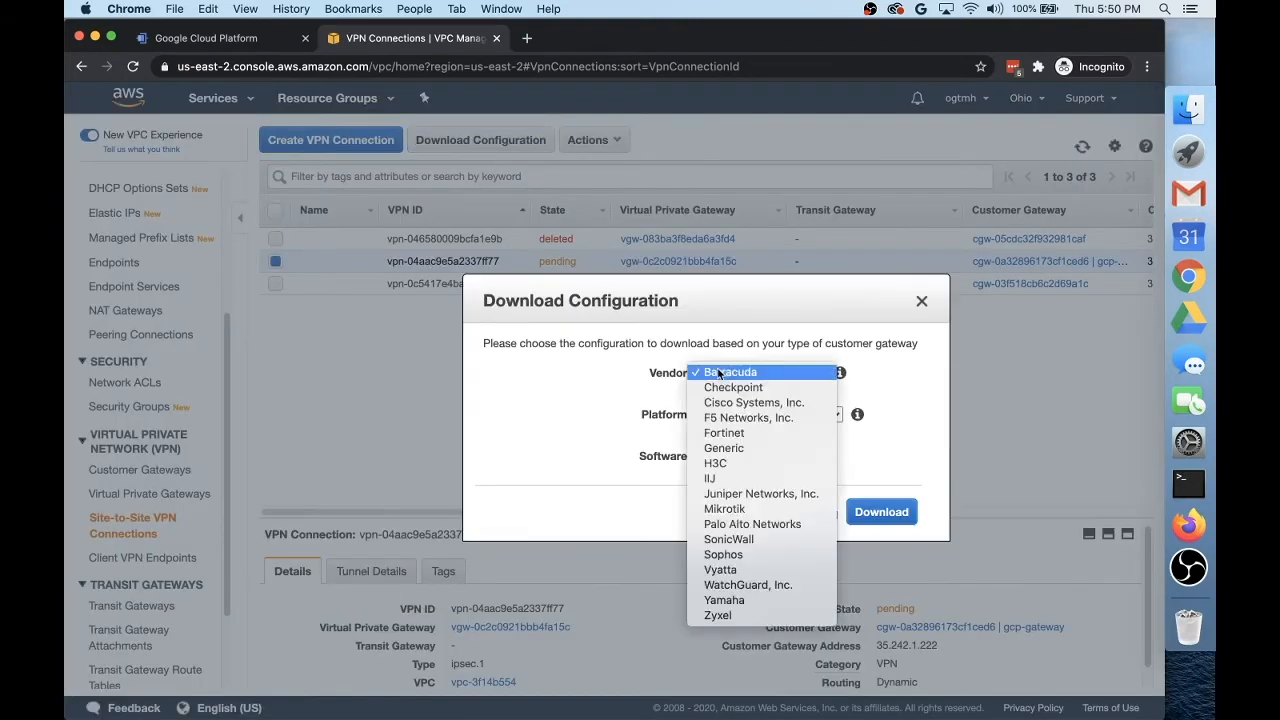
click(740, 447)
click(870, 512)
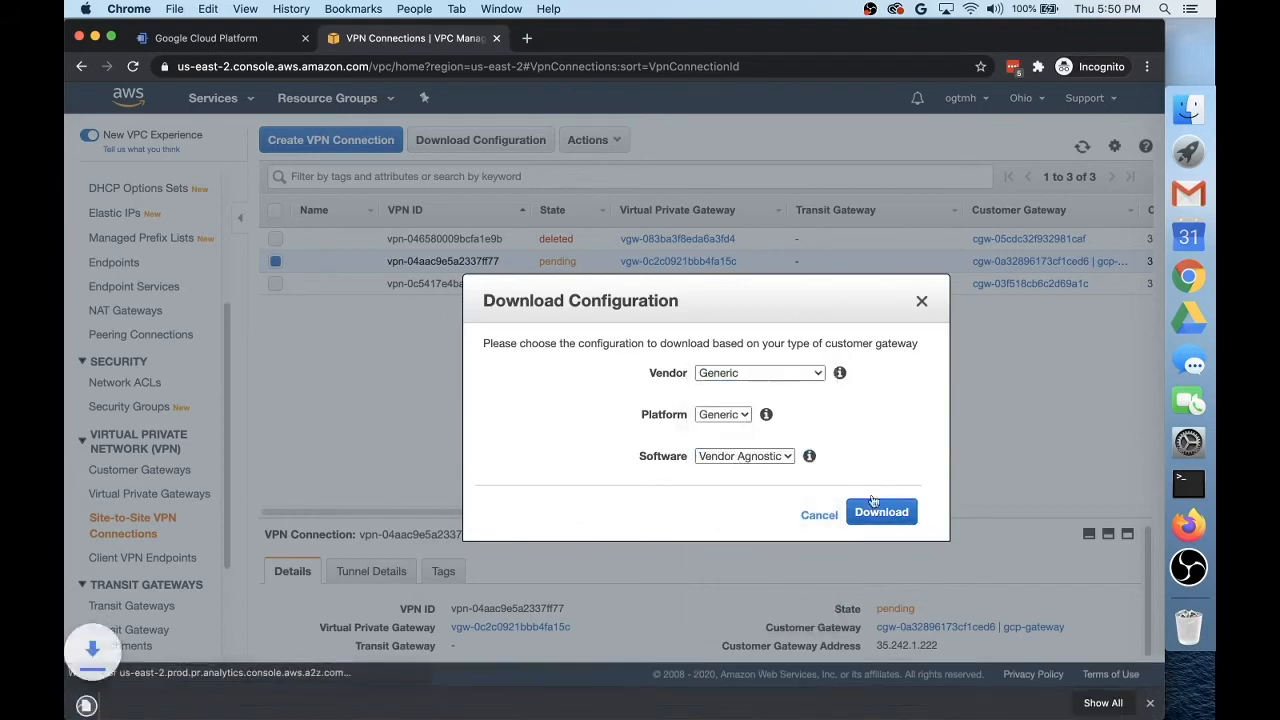
click(227, 701)
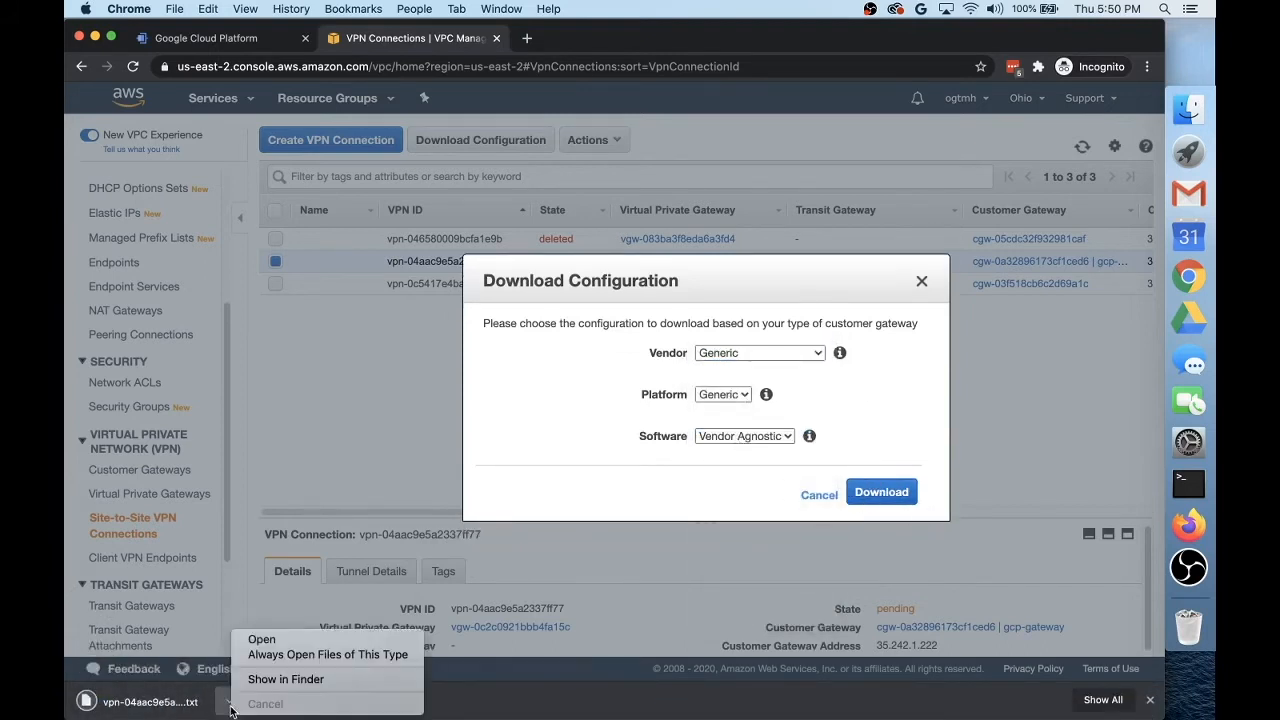
click(265, 639)
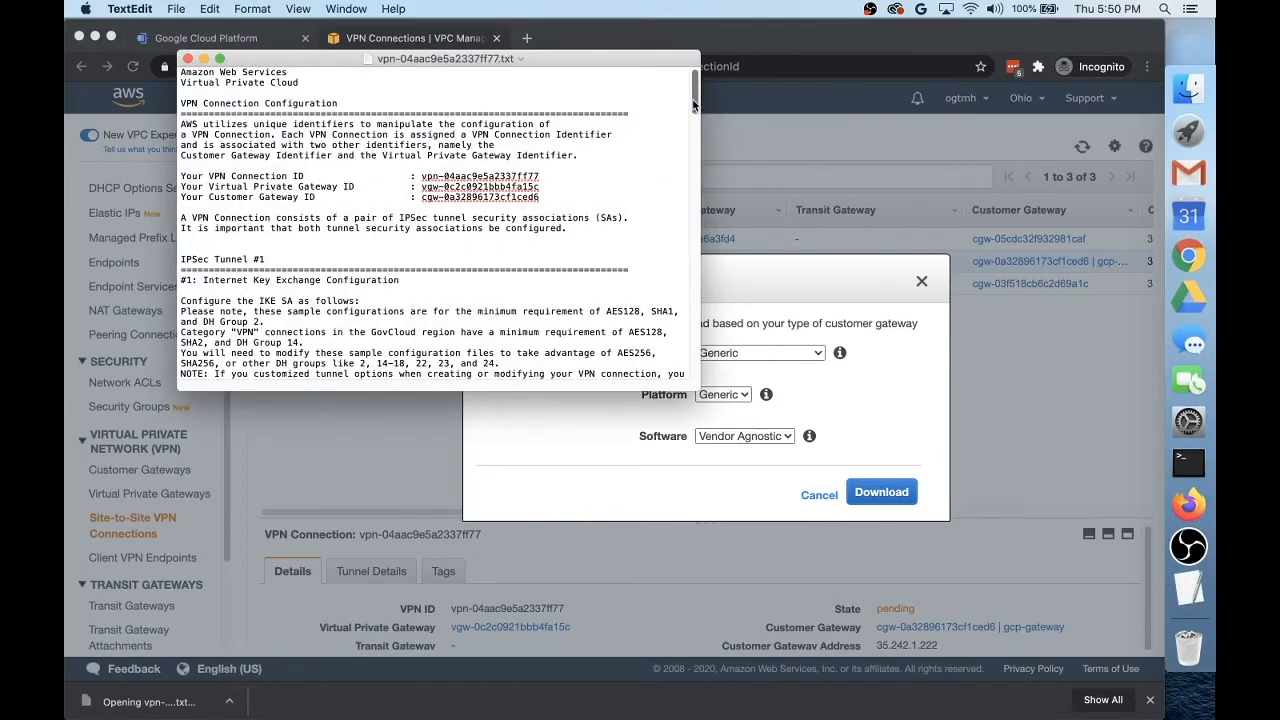
Select the Virtual Private Gateway outside IP 18.188.112.238 in the config, then return to Chrome
drag(693, 105, 689, 225)
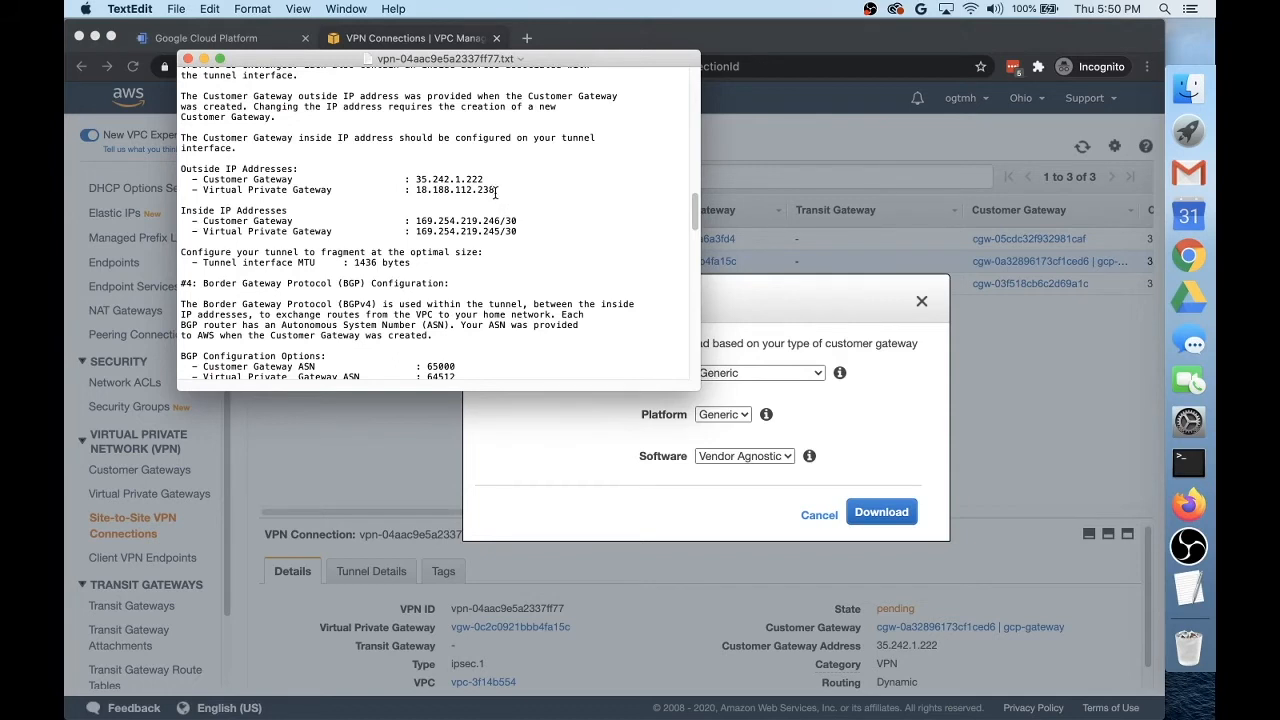
drag(497, 191, 414, 191)
key(super+c)
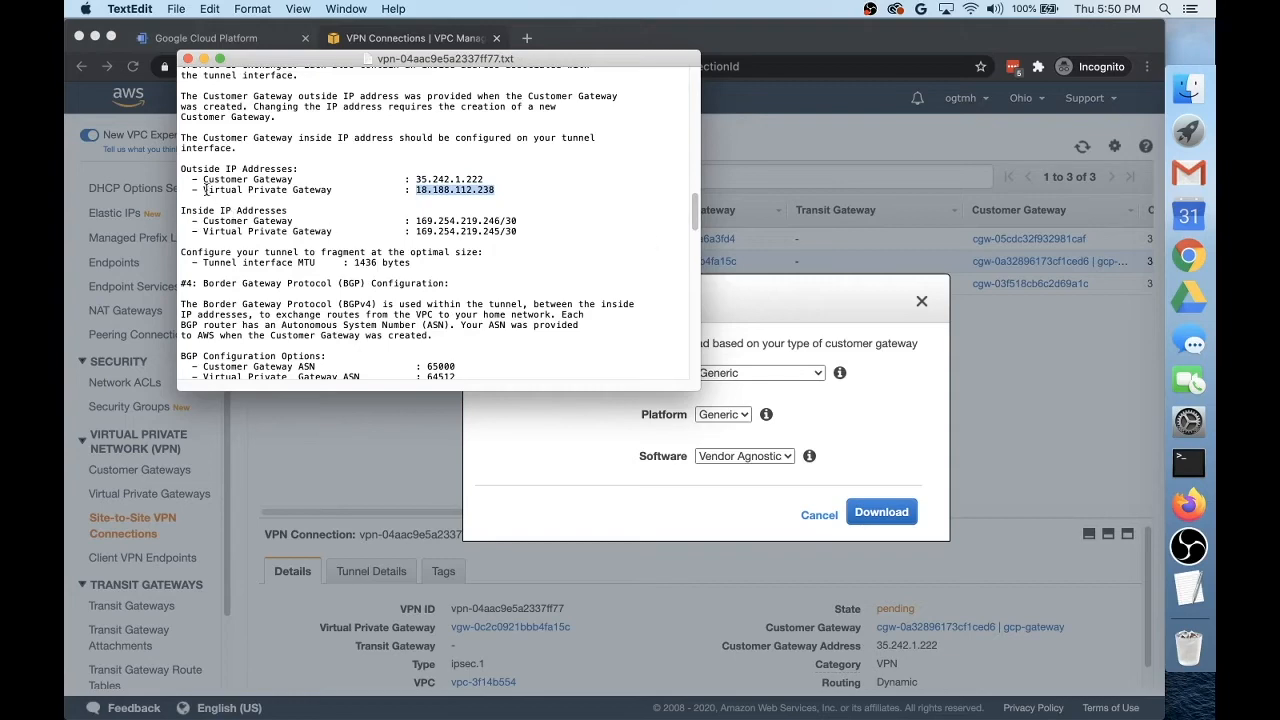
drag(202, 189, 338, 187)
click(754, 303)
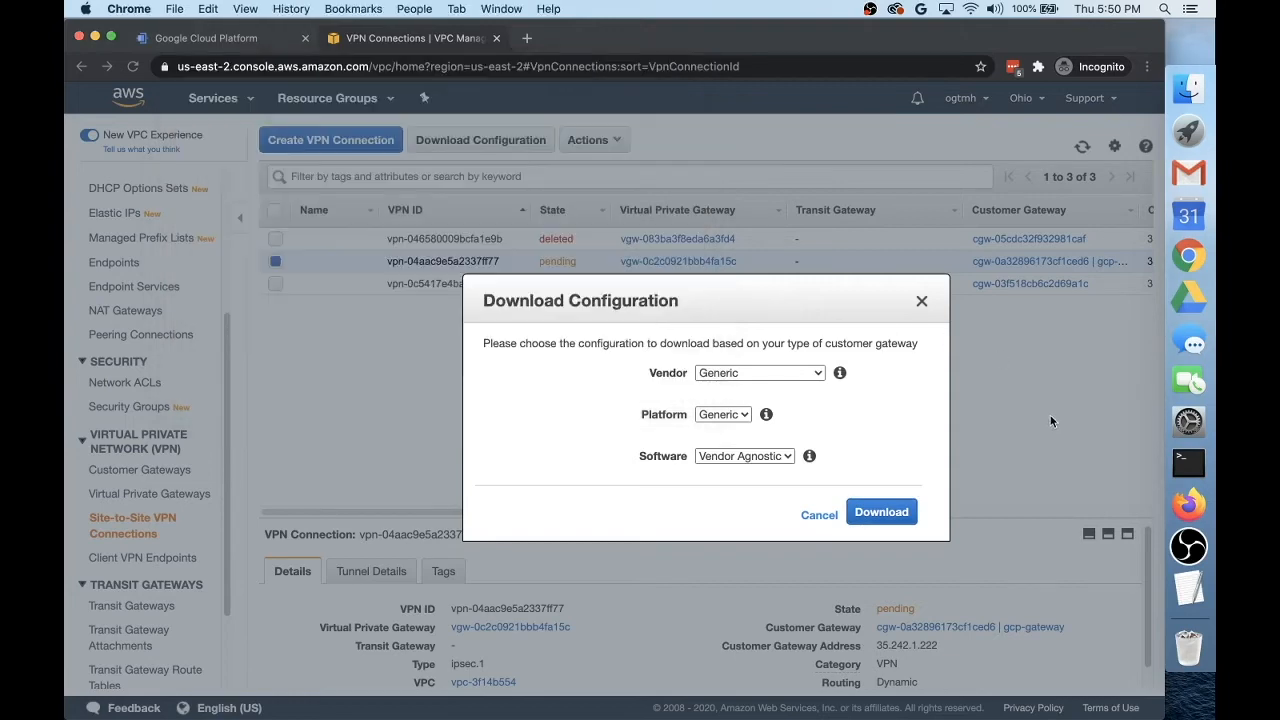
Create peer VPN gateway amz-gateway with one interface at IP 18.188.112.238
click(212, 44)
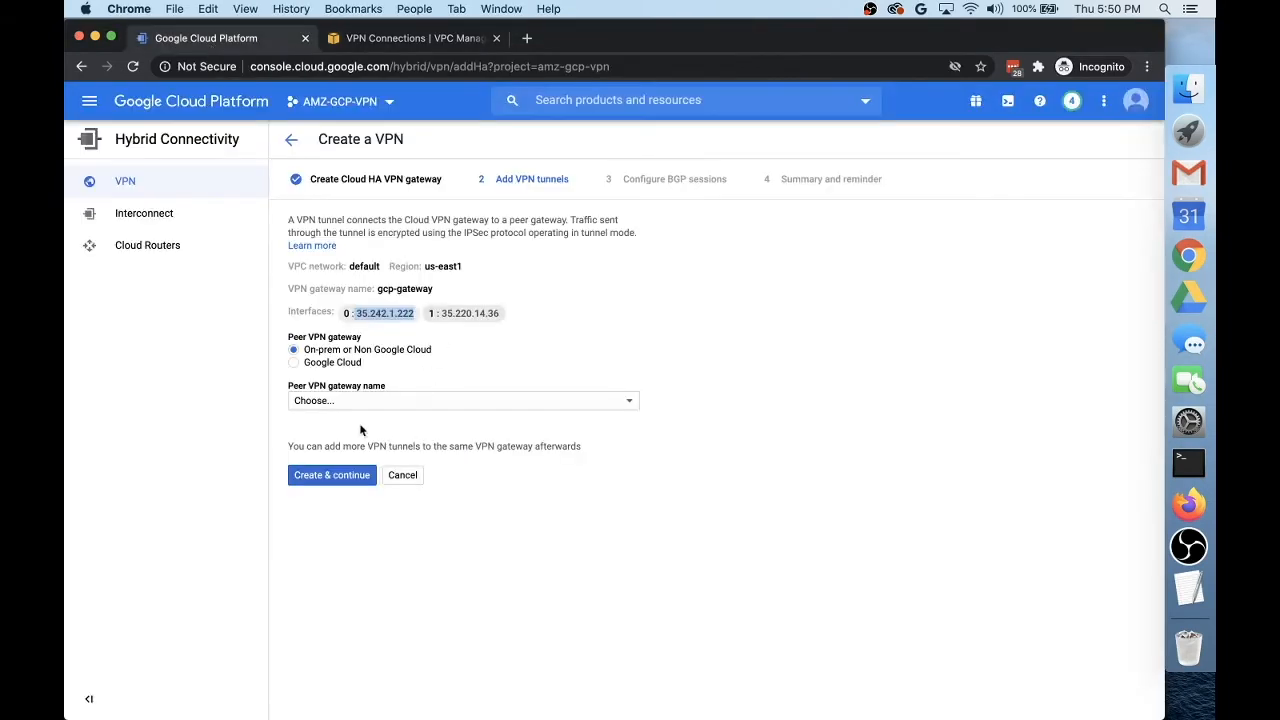
click(336, 405)
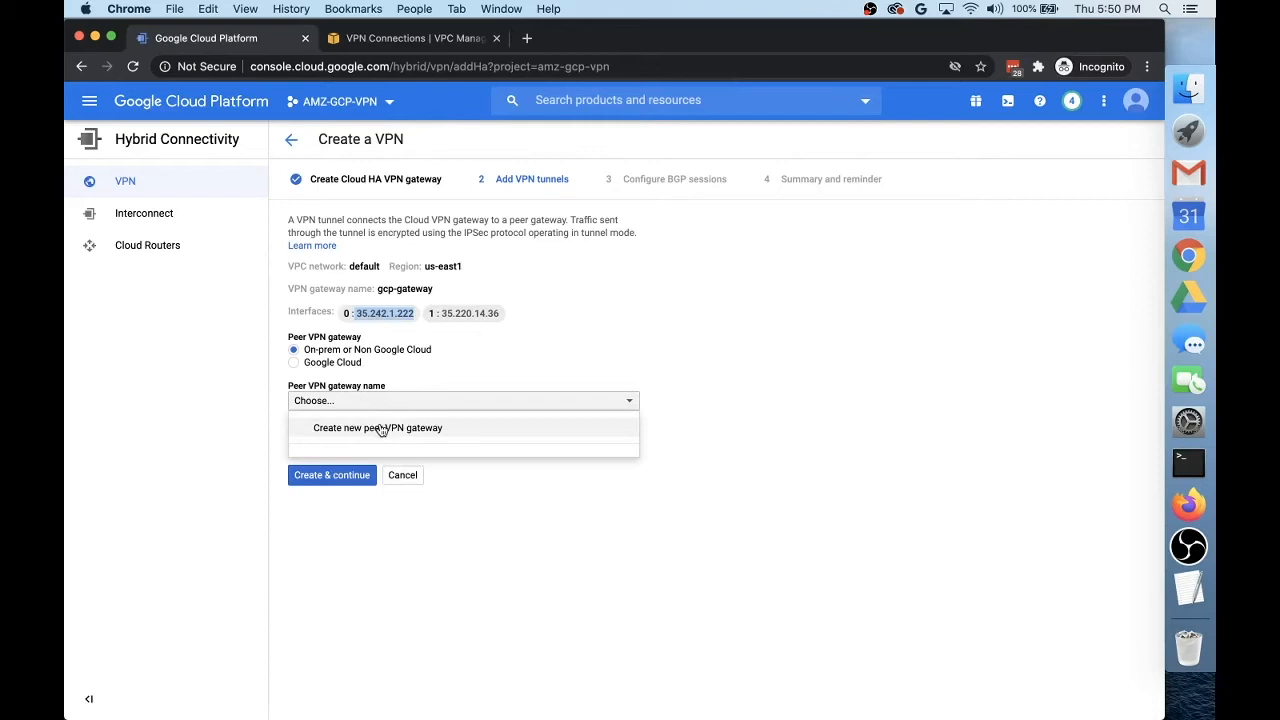
click(381, 429)
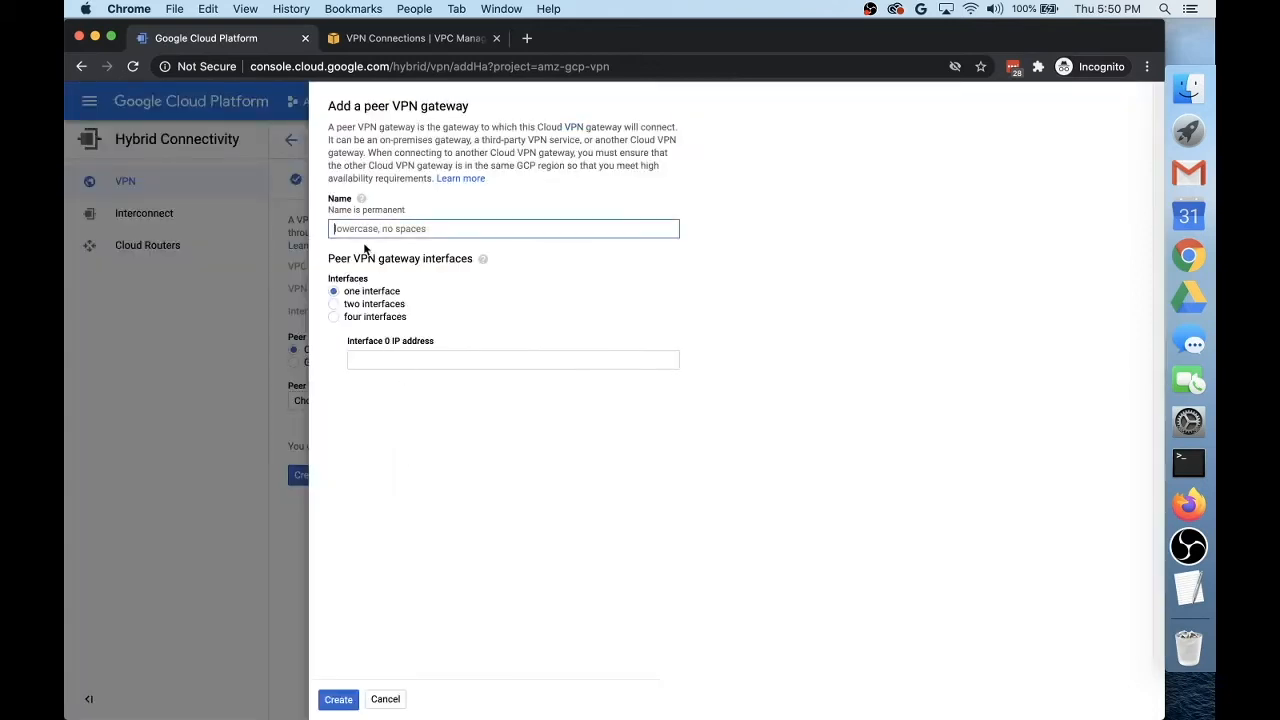
text(amz-gat)
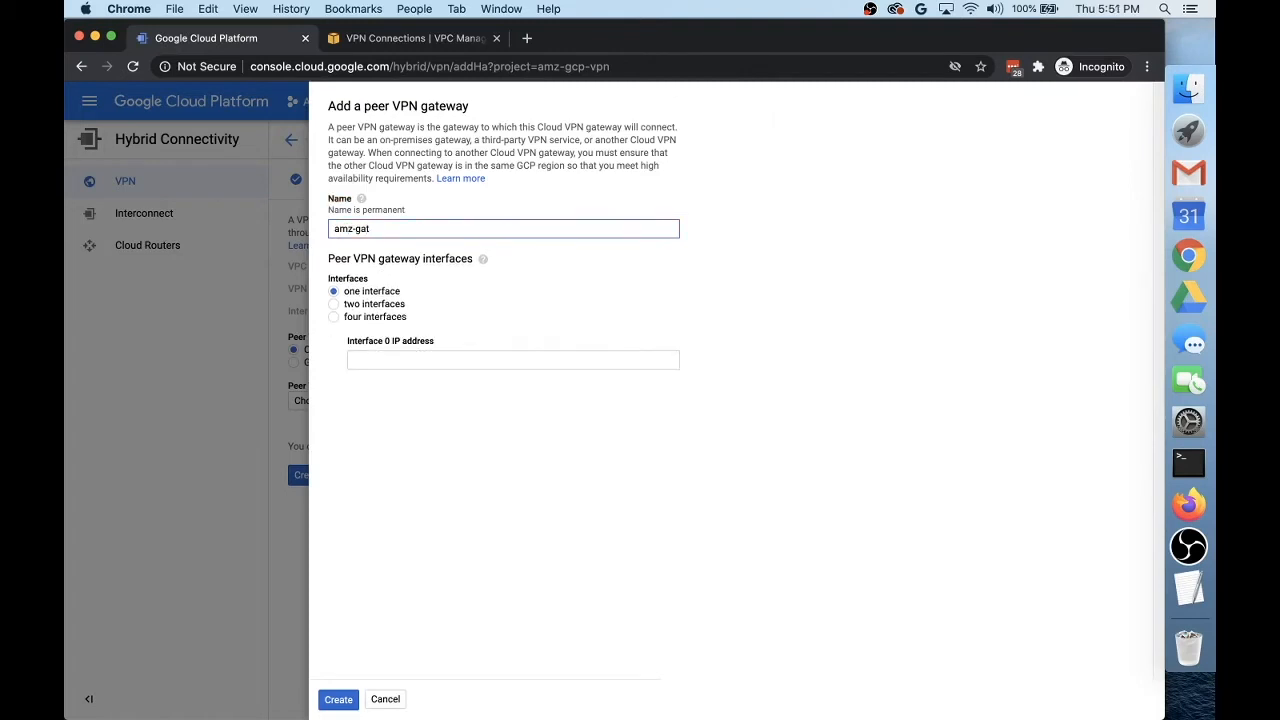
text(eway)
click(414, 360)
key(super+v)
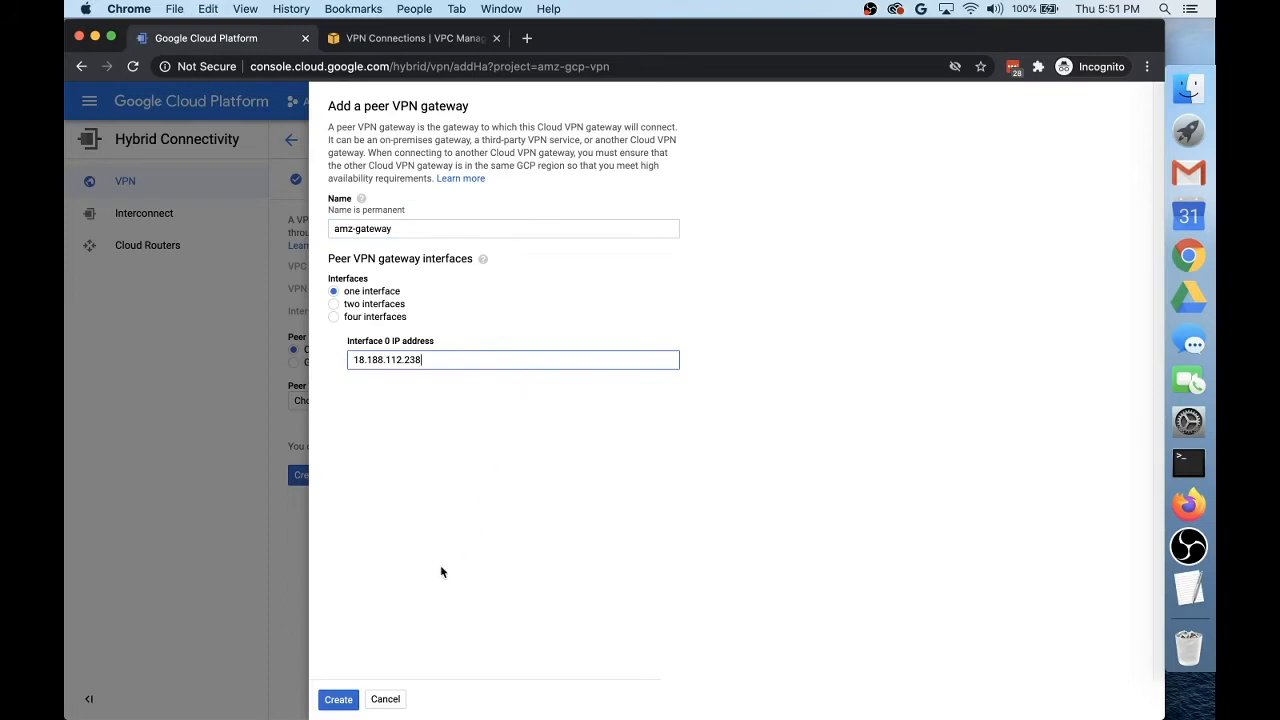
click(348, 699)
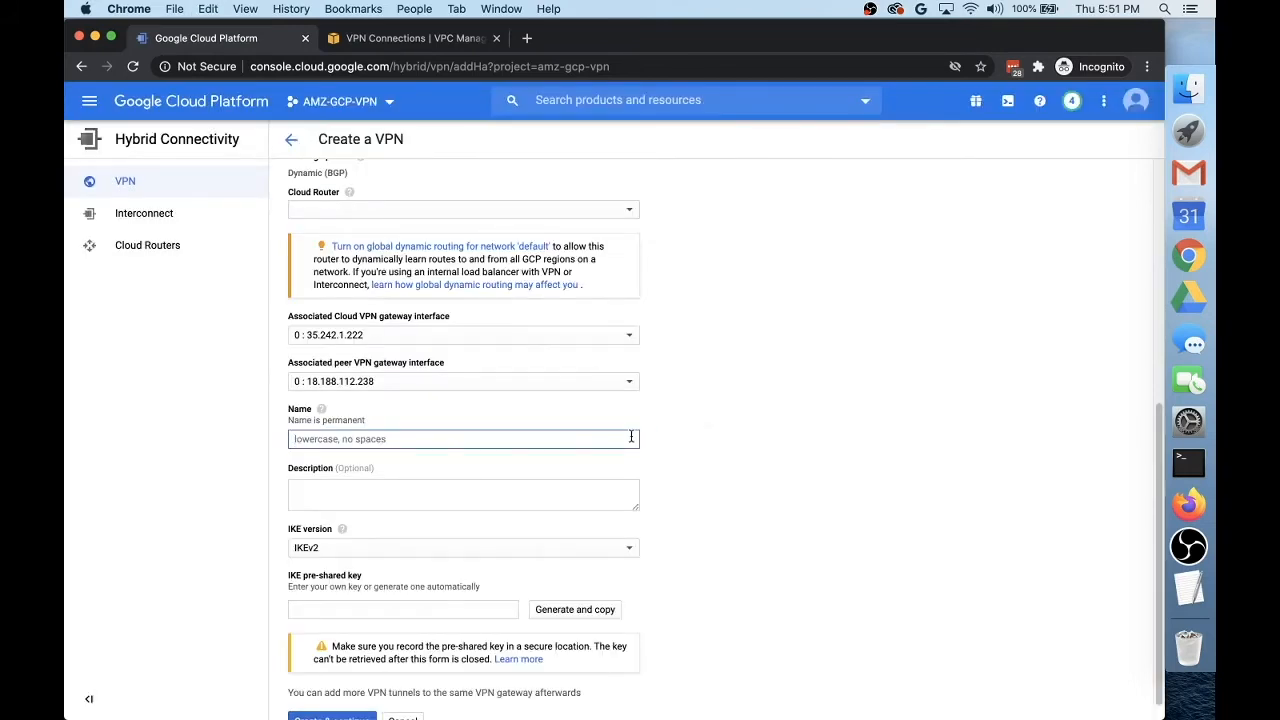
Enter gcp-amz-vpn as the tunnel name and switch the IKE version to IKEv1
text(gcp)
text(-amz-vpn)
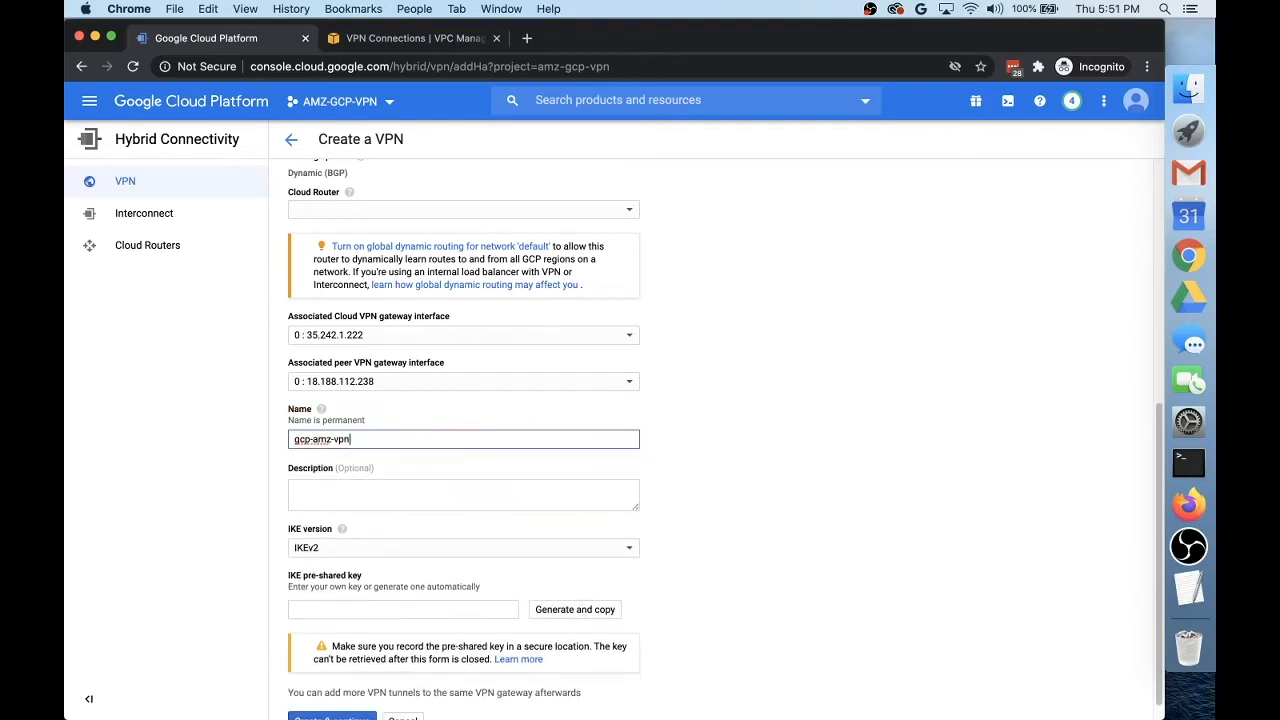
click(443, 552)
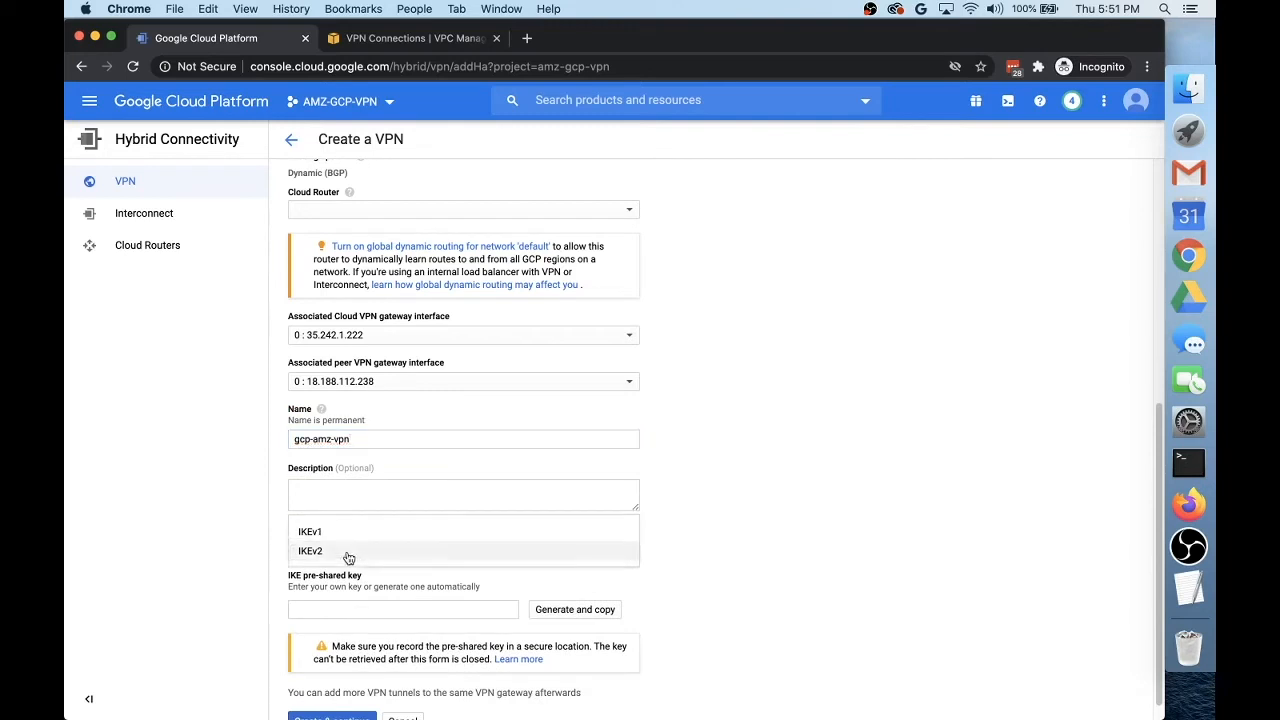
click(317, 536)
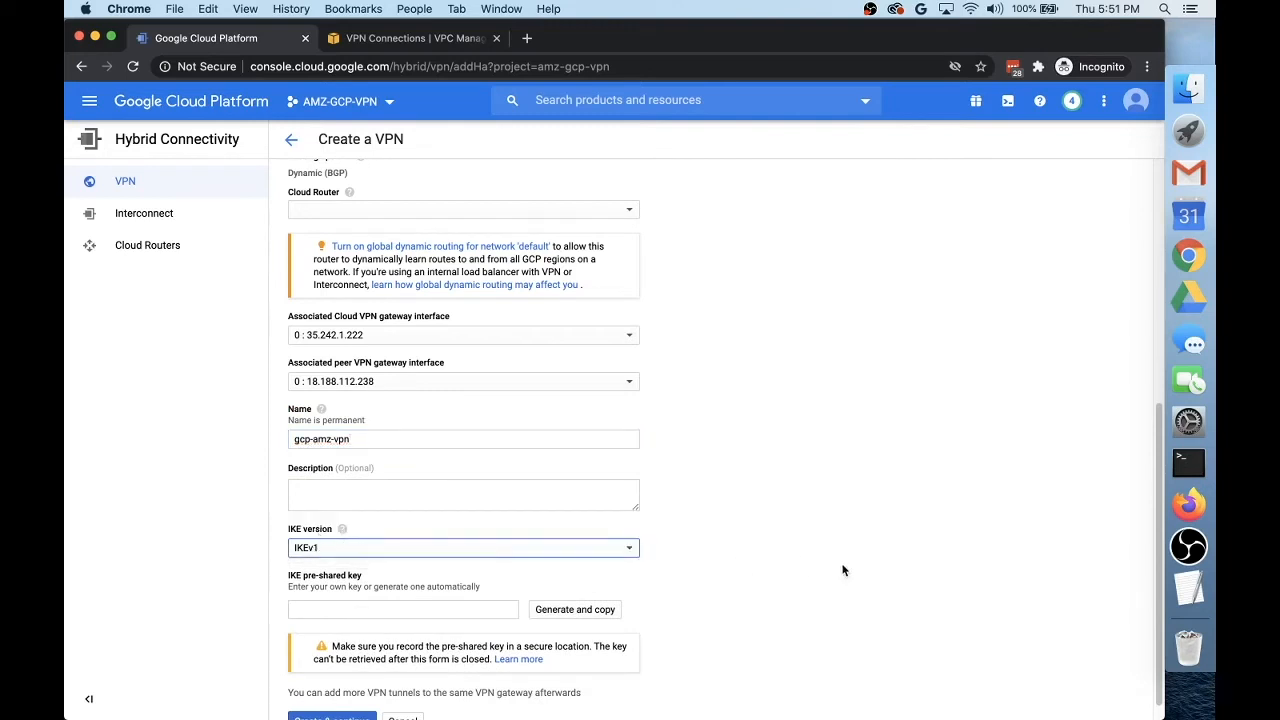
click(1189, 590)
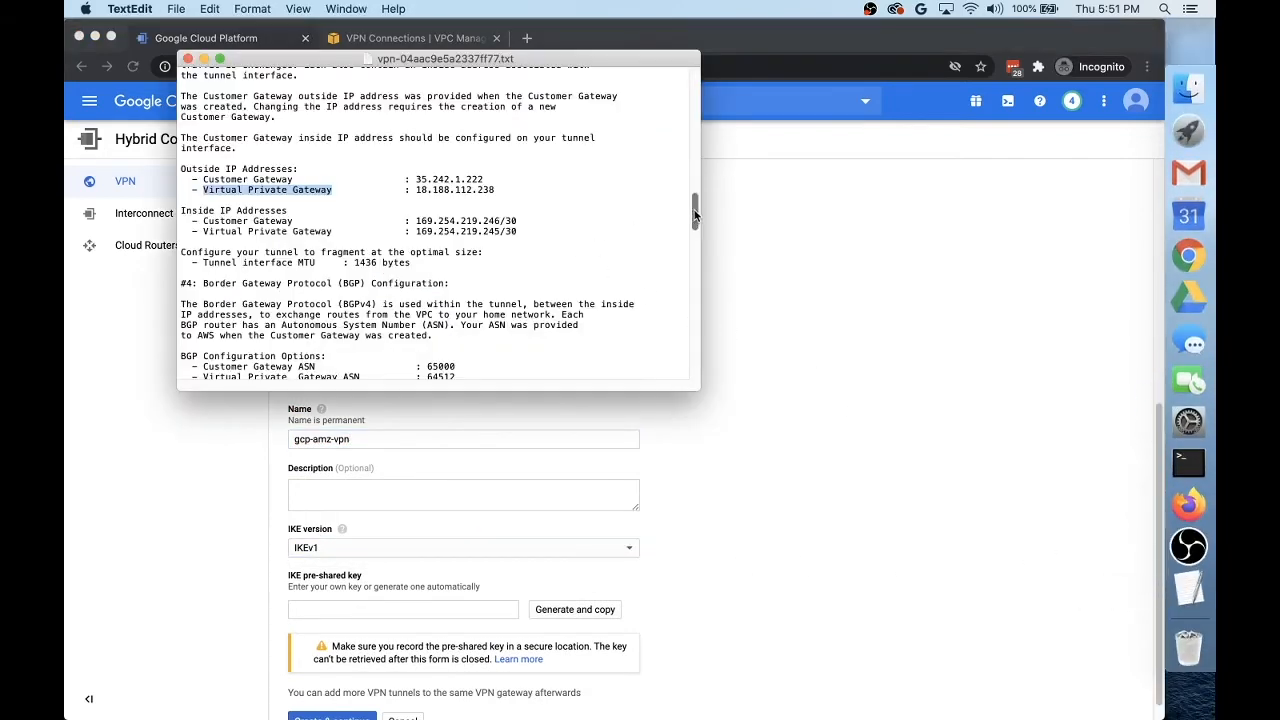
Select the AWS tunnel's pre-shared key in the config and focus the IKE pre-shared key field
drag(695, 213, 691, 128)
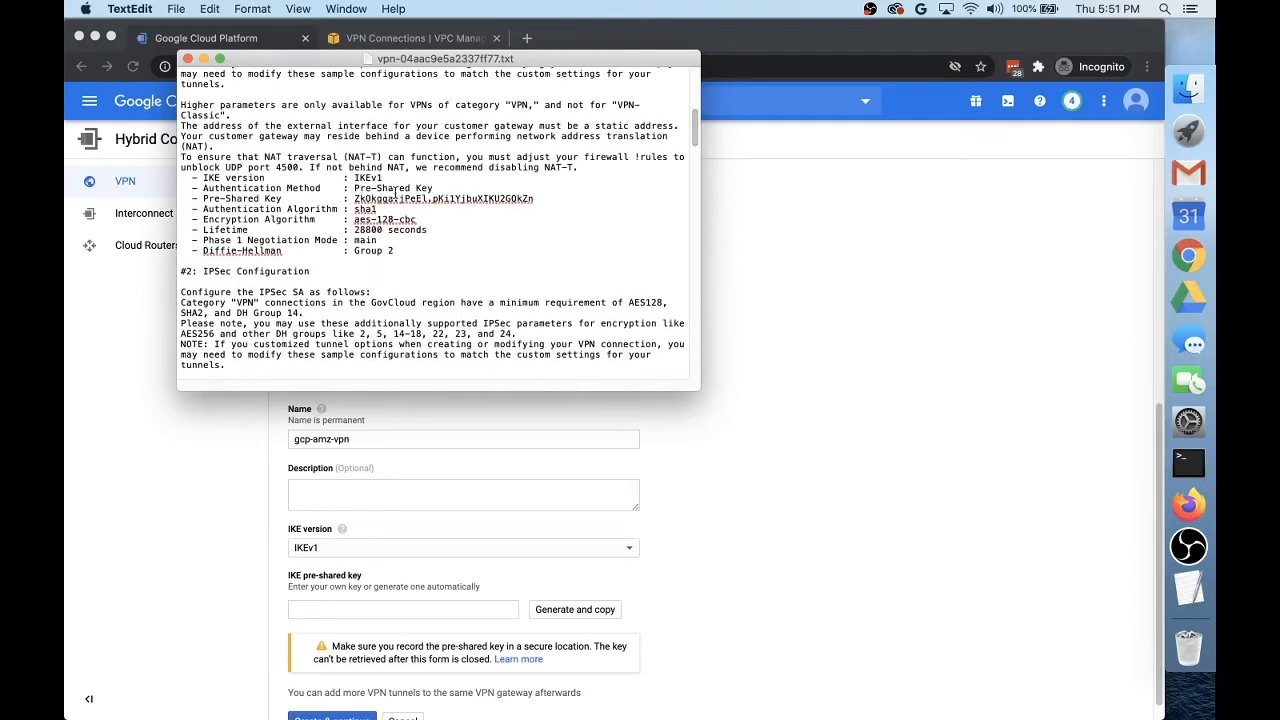
drag(354, 178, 400, 177)
drag(354, 198, 537, 197)
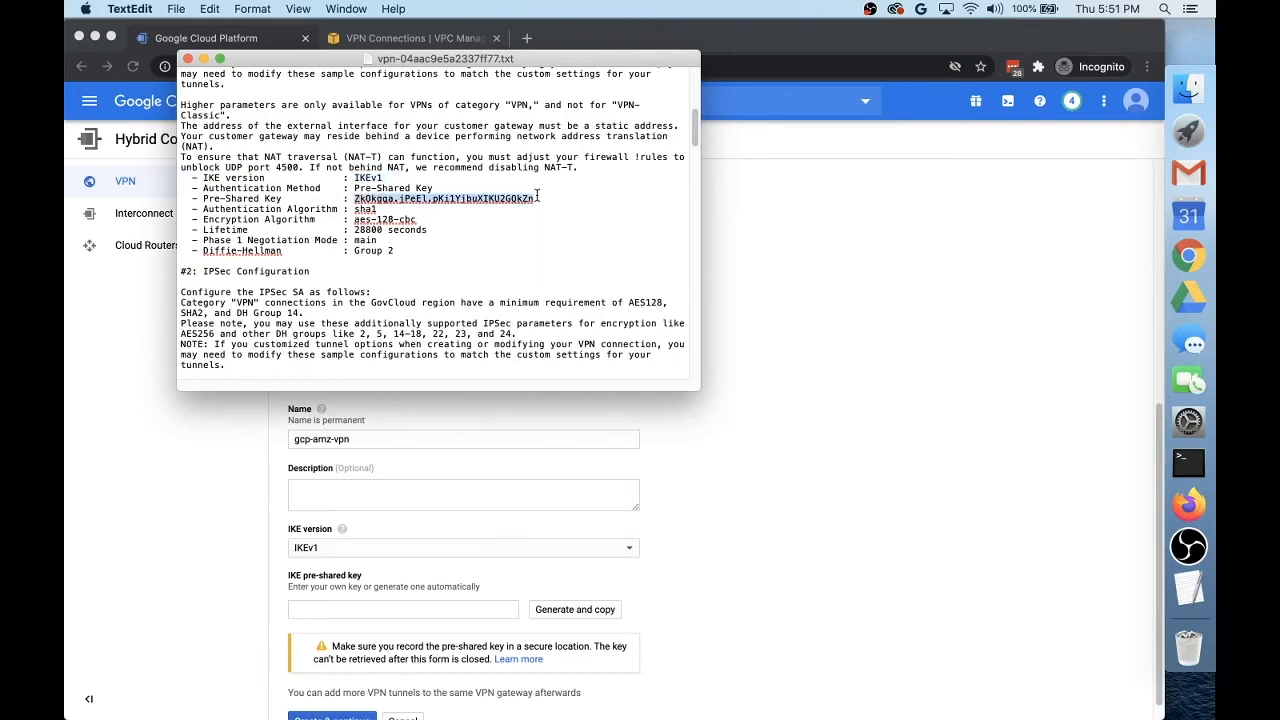
click(826, 531)
click(487, 605)
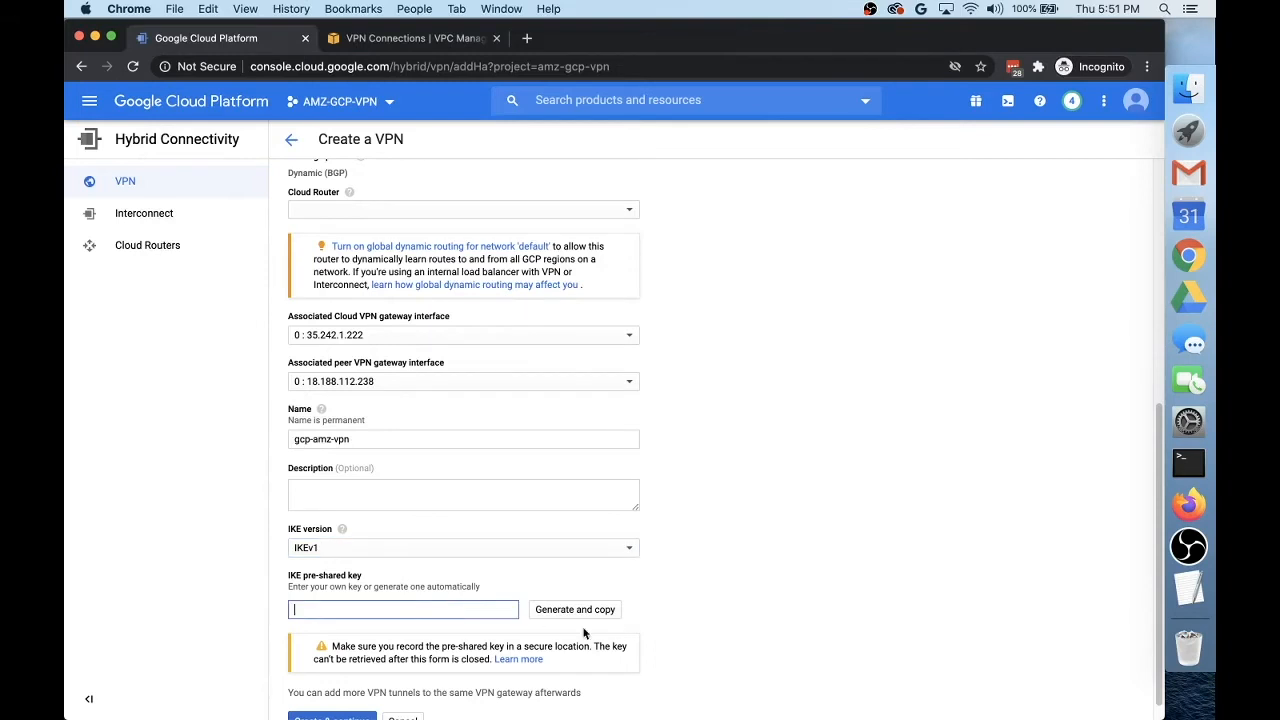
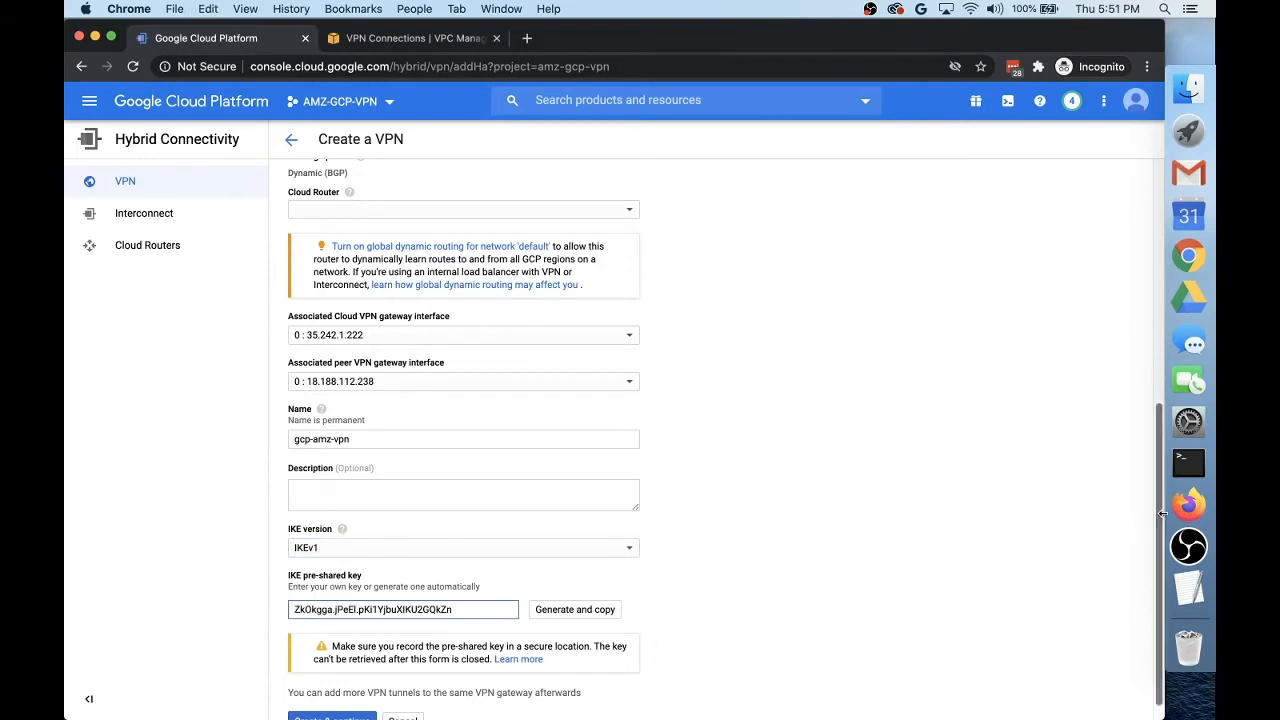
Paste the copied pre-shared key into the IKE pre-shared key field
drag(1163, 514, 1163, 520)
scroll(791, 447, up, 1)
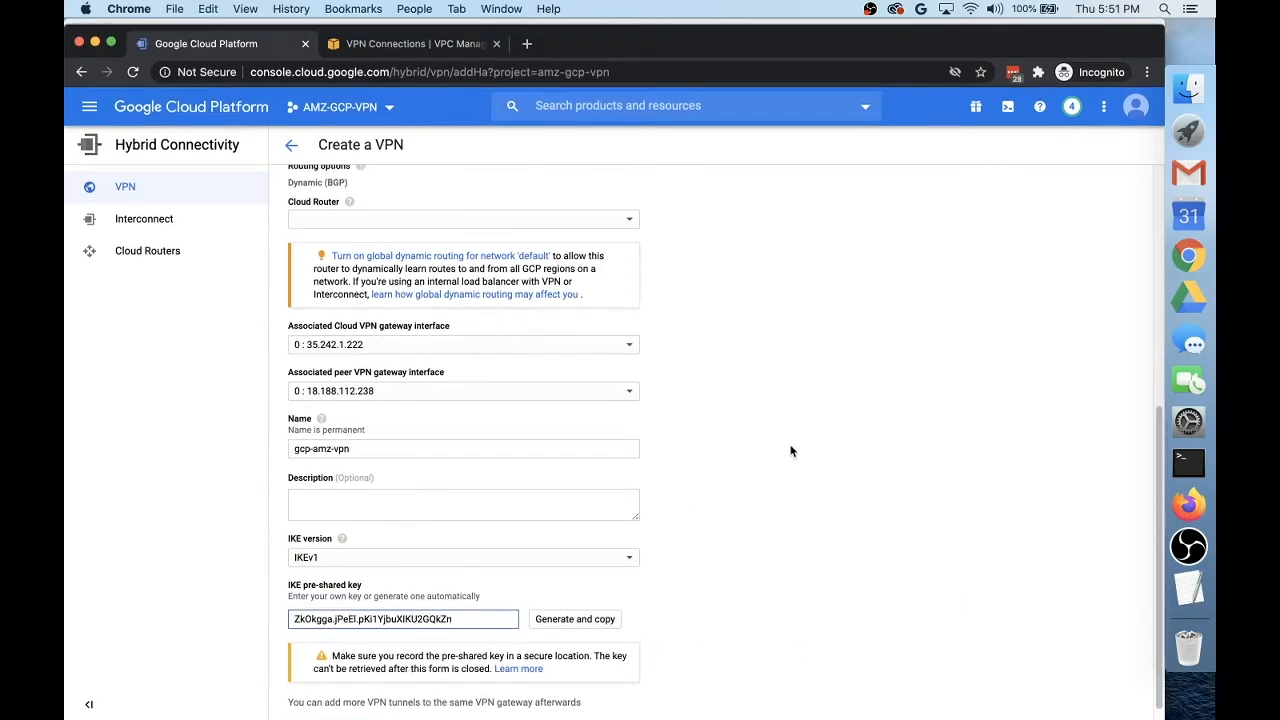
Create Cloud Router gcp-router with Google ASN 65000, confirming the ASN in the AWS config
click(363, 238)
click(351, 260)
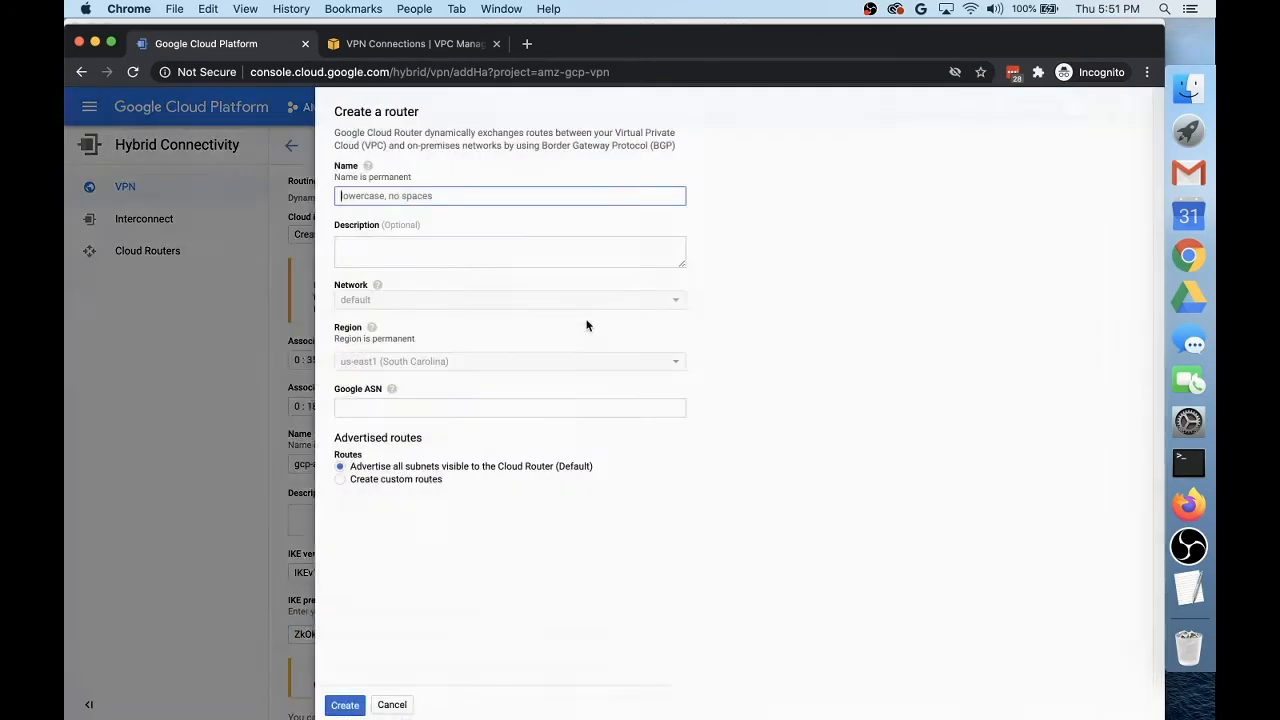
text(gc)
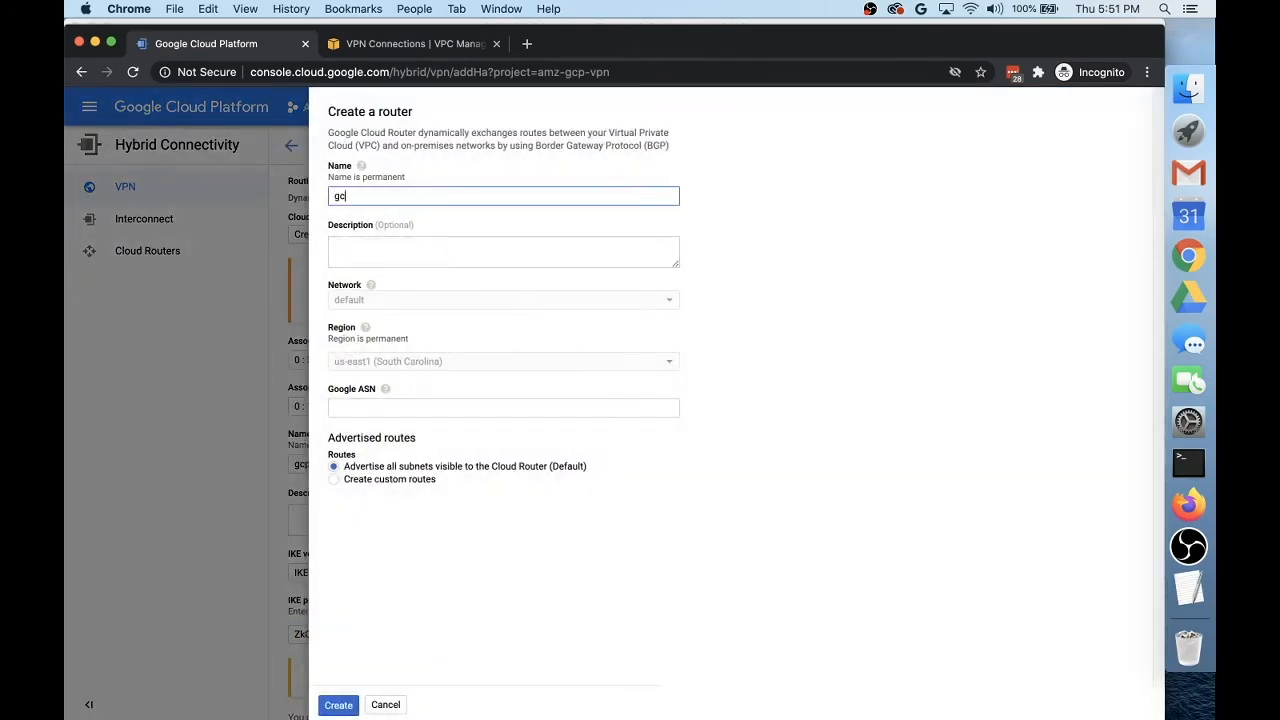
text(p-router)
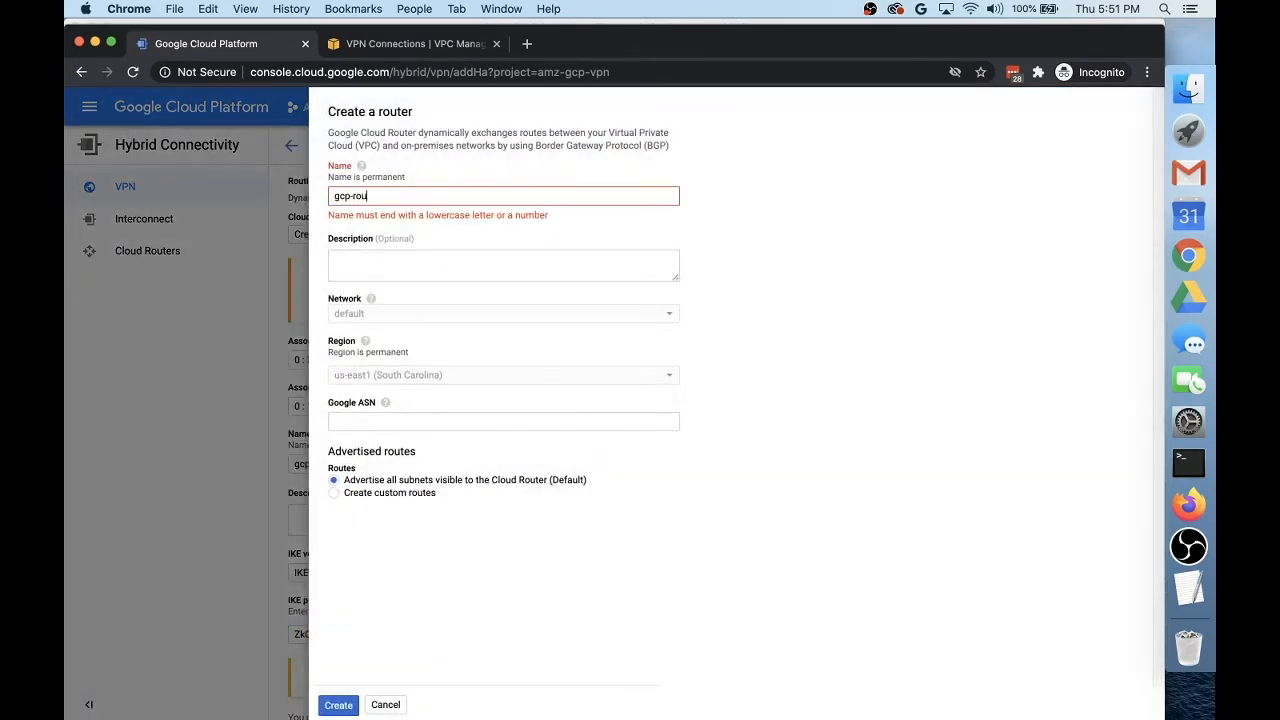
click(380, 408)
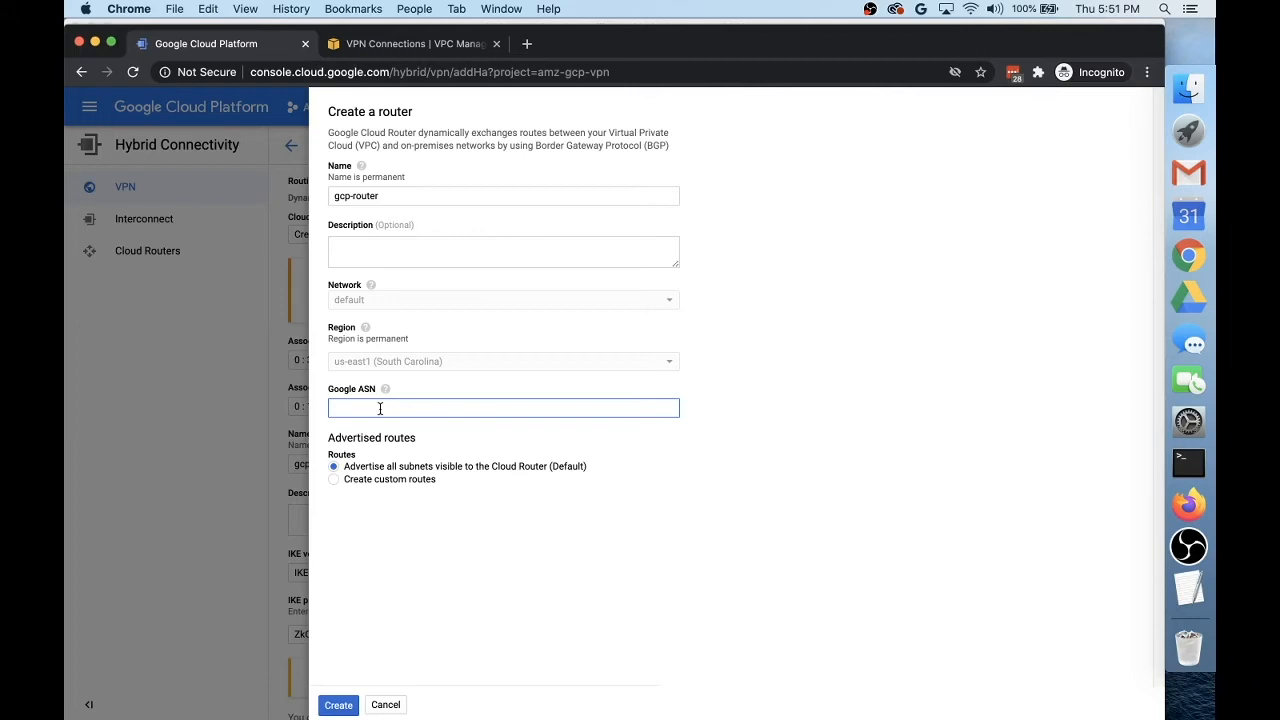
text(65000)
click(1188, 590)
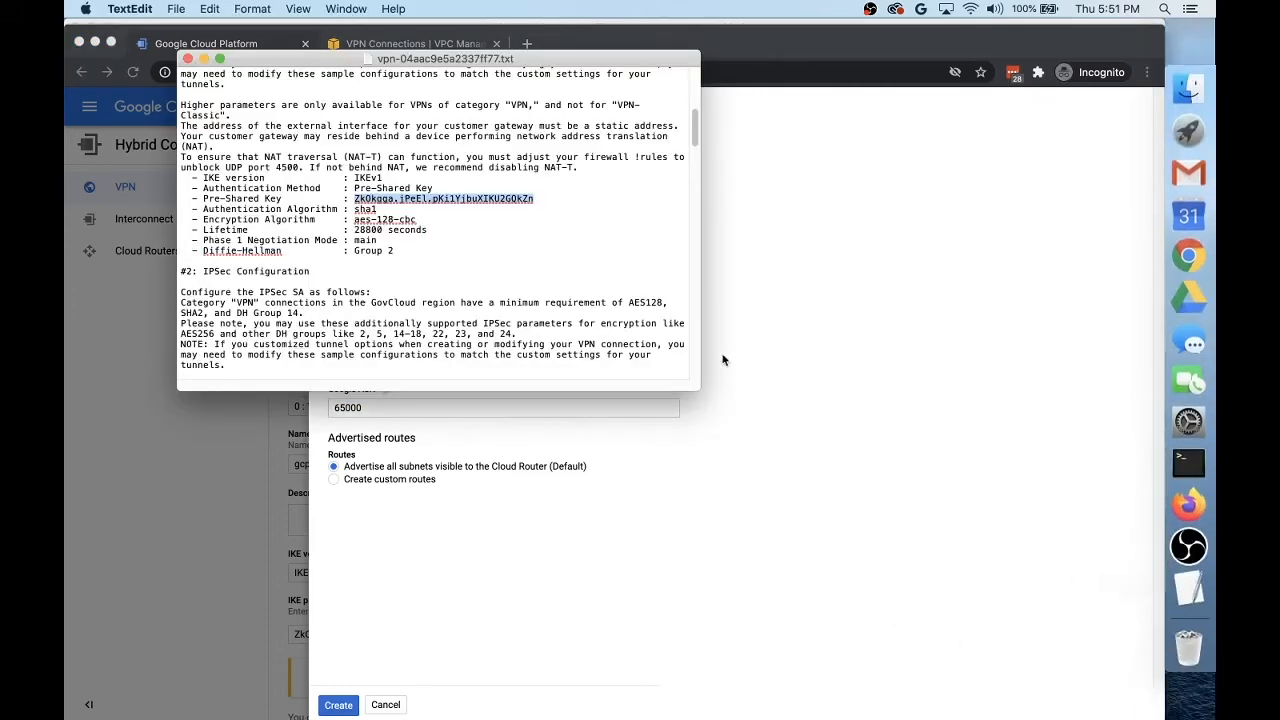
drag(697, 135, 693, 235)
drag(204, 258, 457, 256)
click(807, 427)
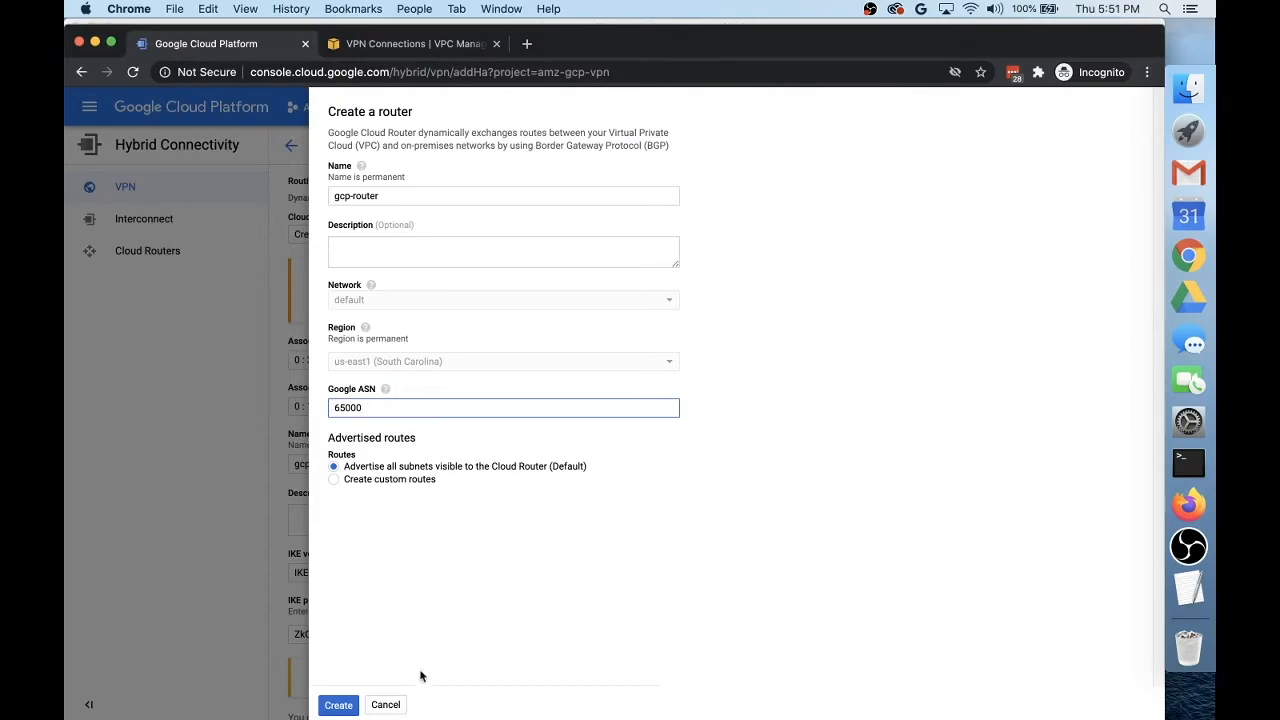
click(336, 705)
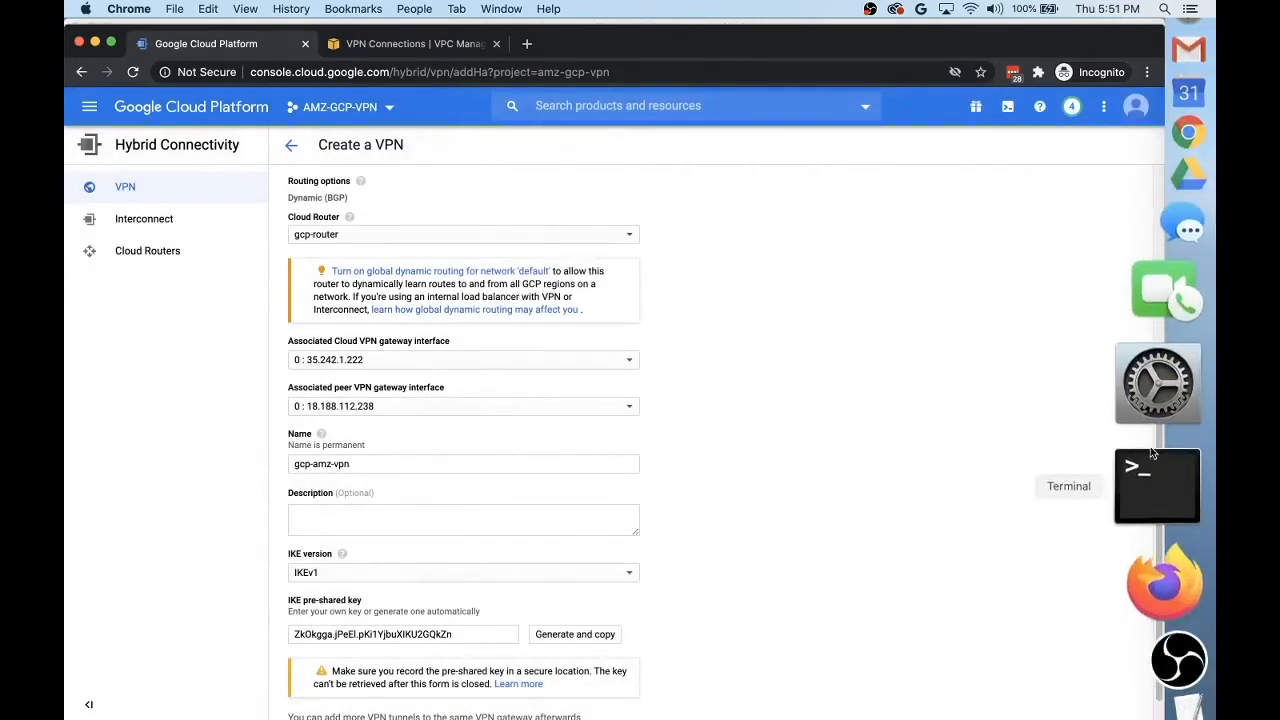
Create the gcp-amz-vpn tunnel and continue to the BGP session setup
drag(1157, 463, 1155, 503)
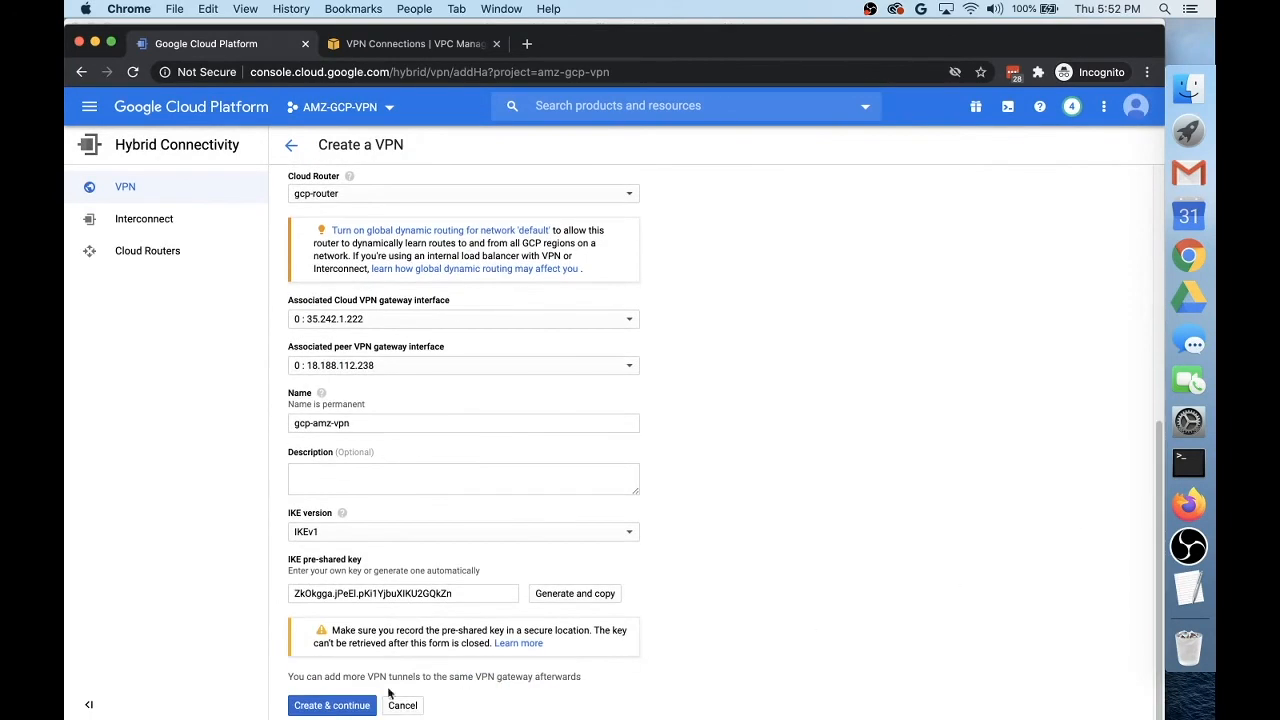
click(334, 705)
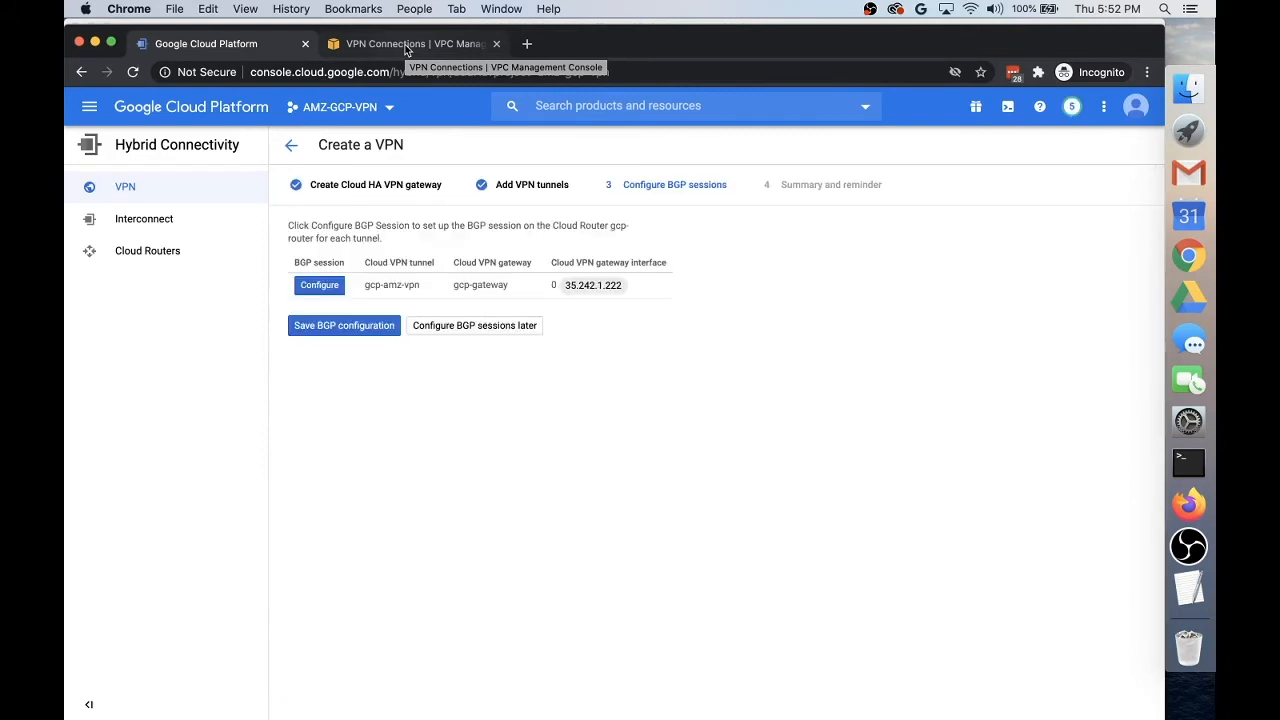
Start a BGP session for the tunnel and name it bgpconfig
click(319, 285)
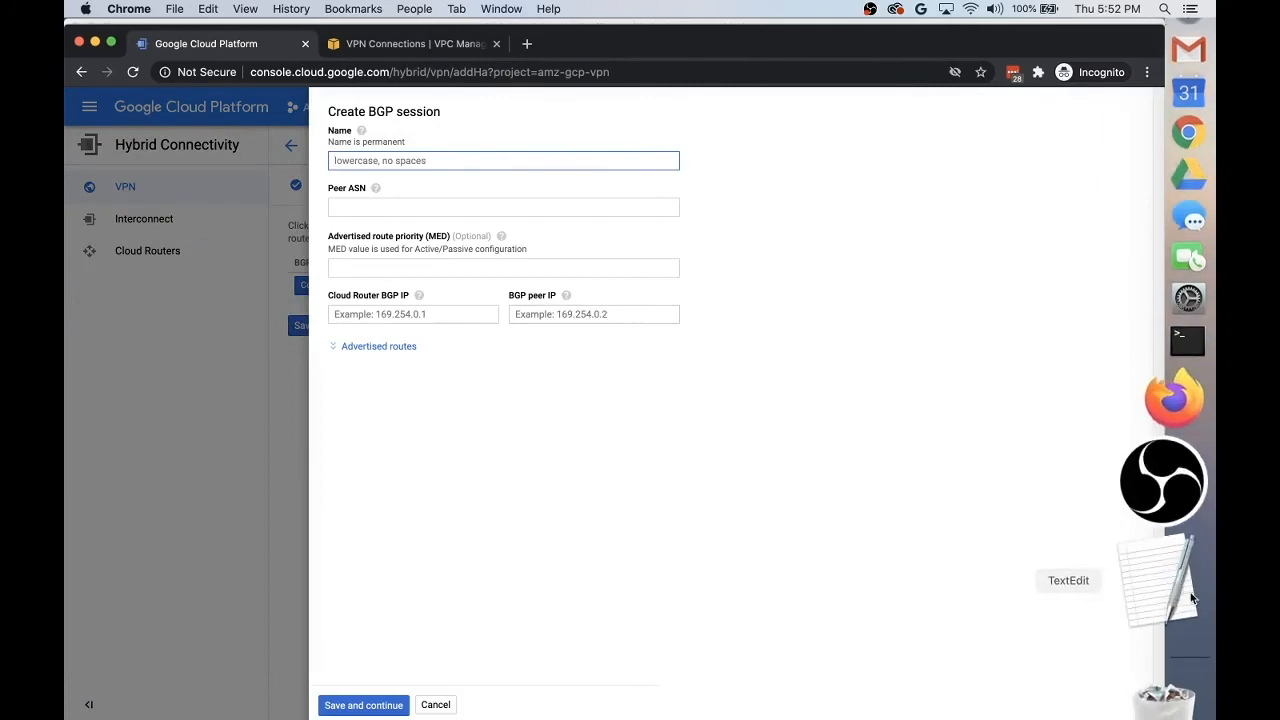
click(392, 215)
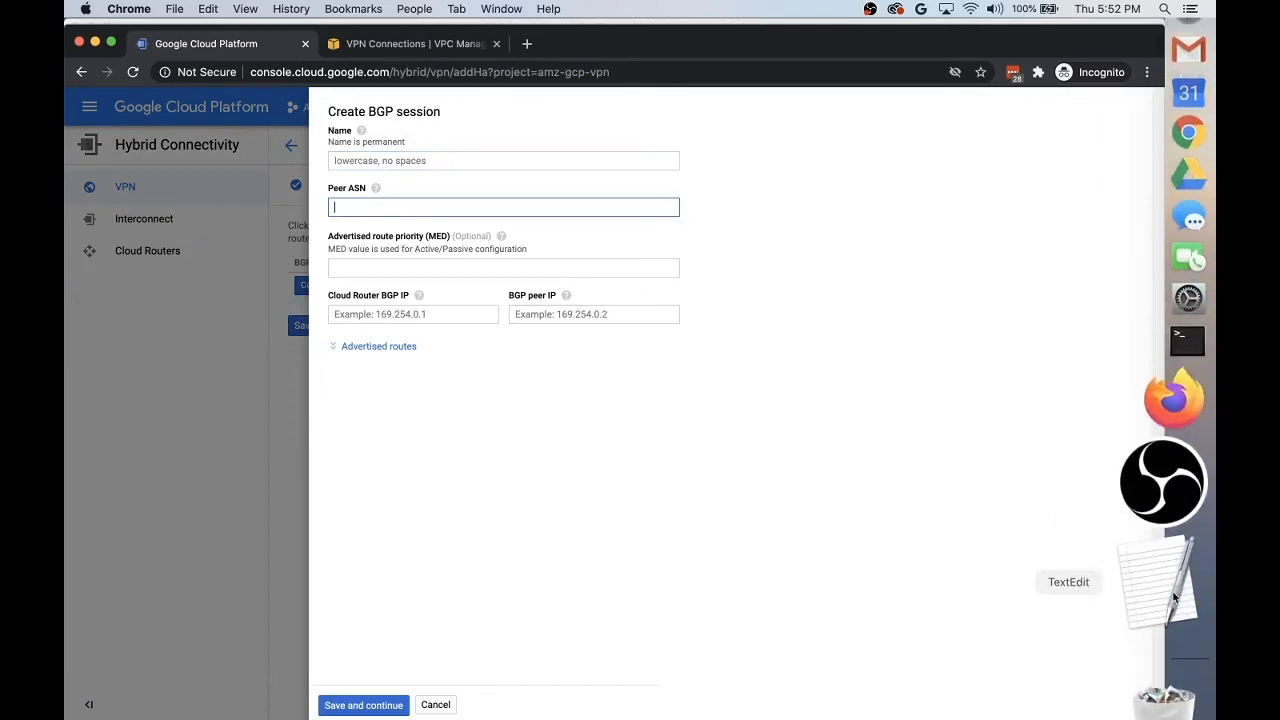
click(370, 158)
text(b)
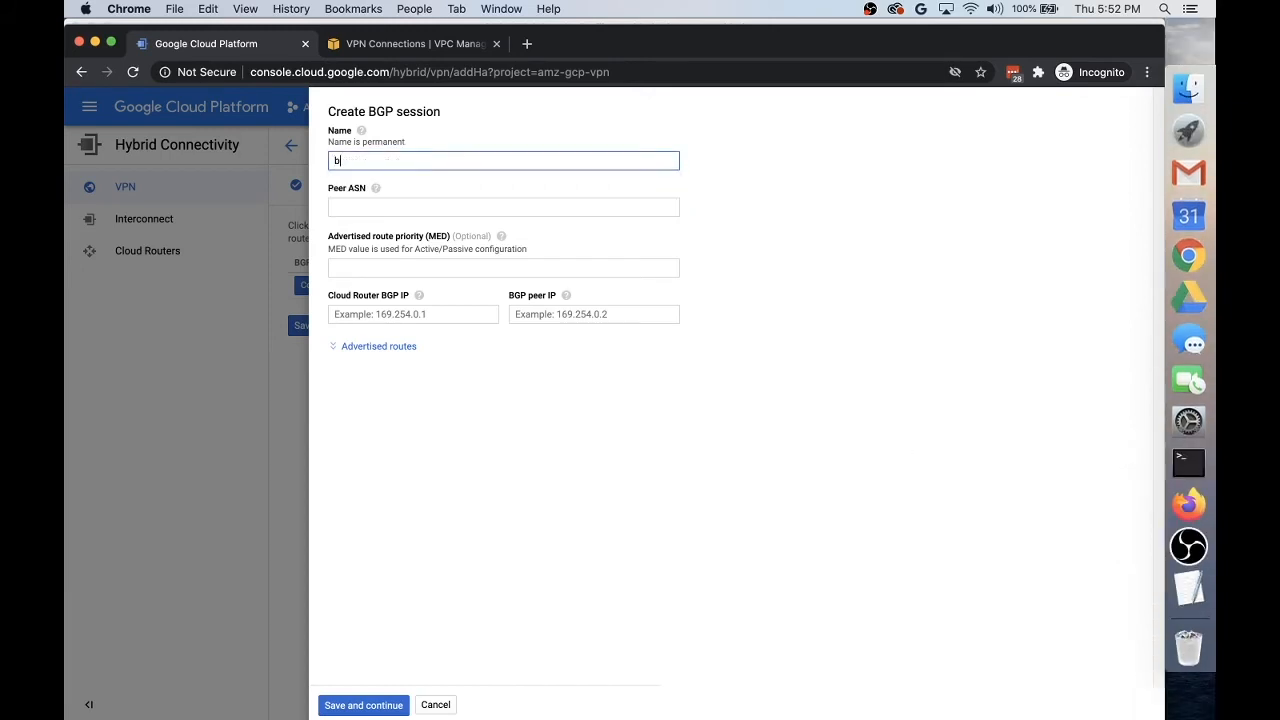
text(gpconfig)
Set the peer ASN to 64512, copied from the AWS VPN configuration text
click(382, 203)
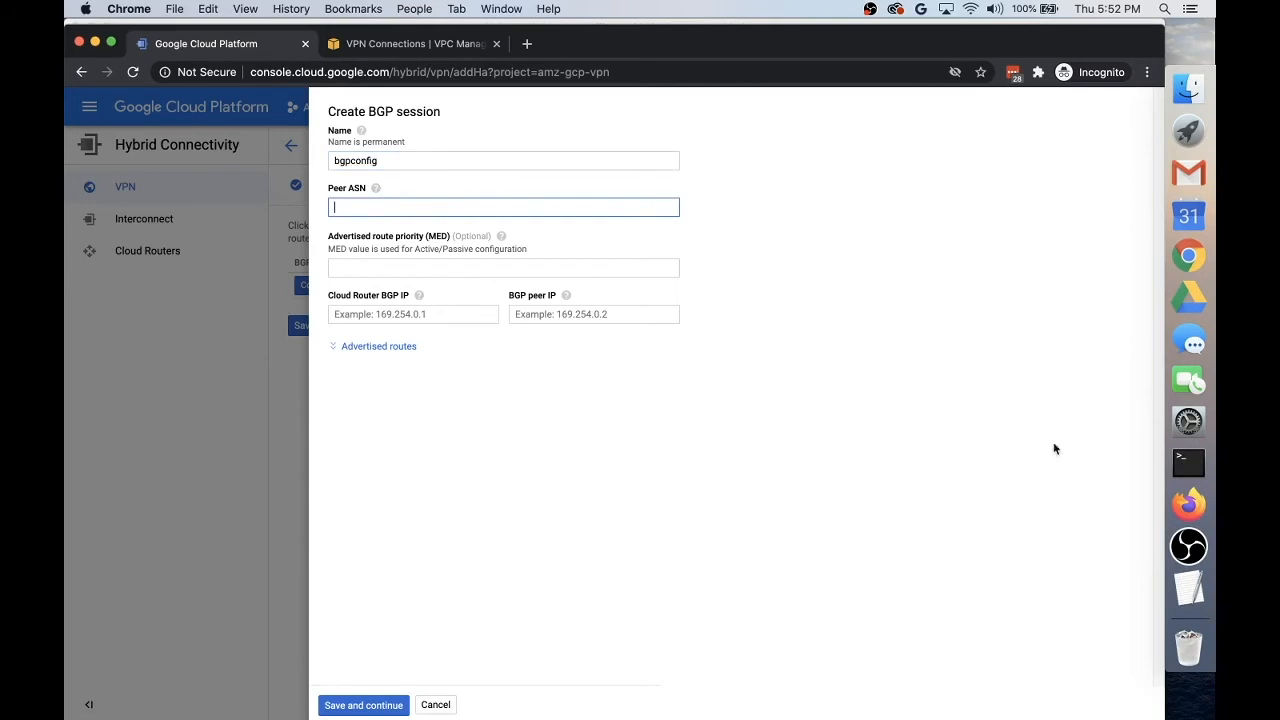
click(1183, 592)
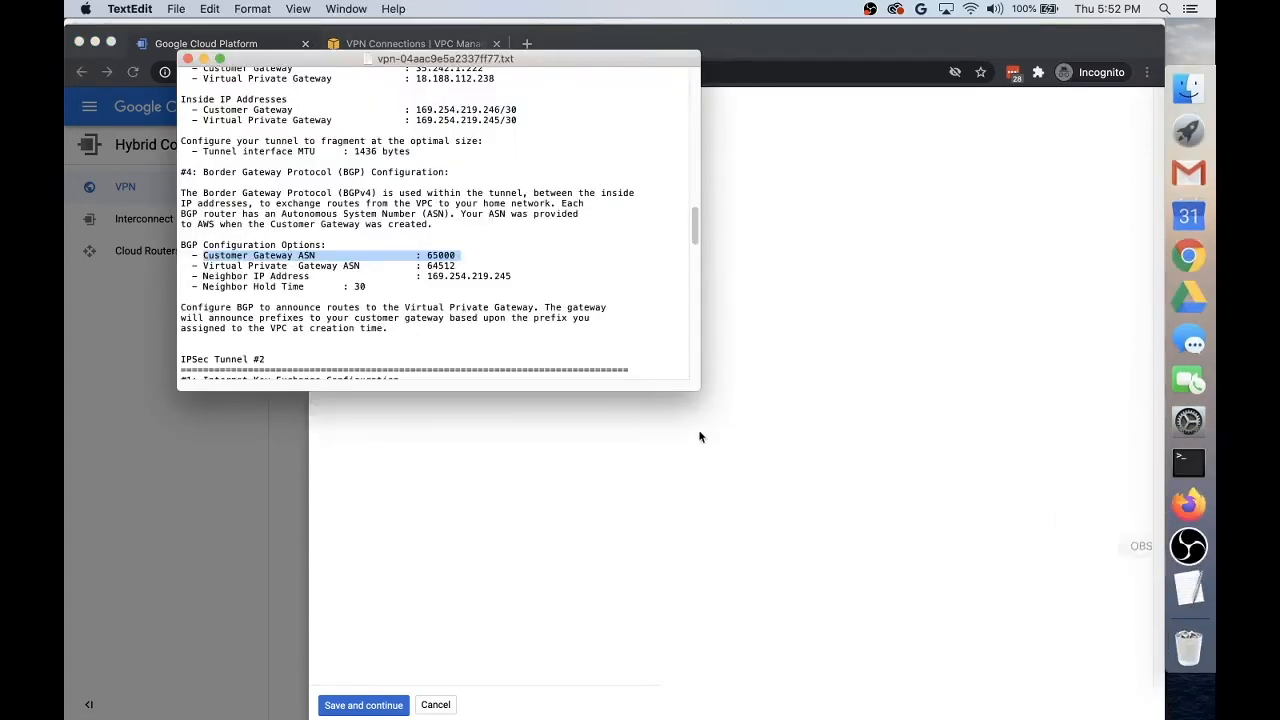
double_click(450, 265)
key(super+c)
click(888, 395)
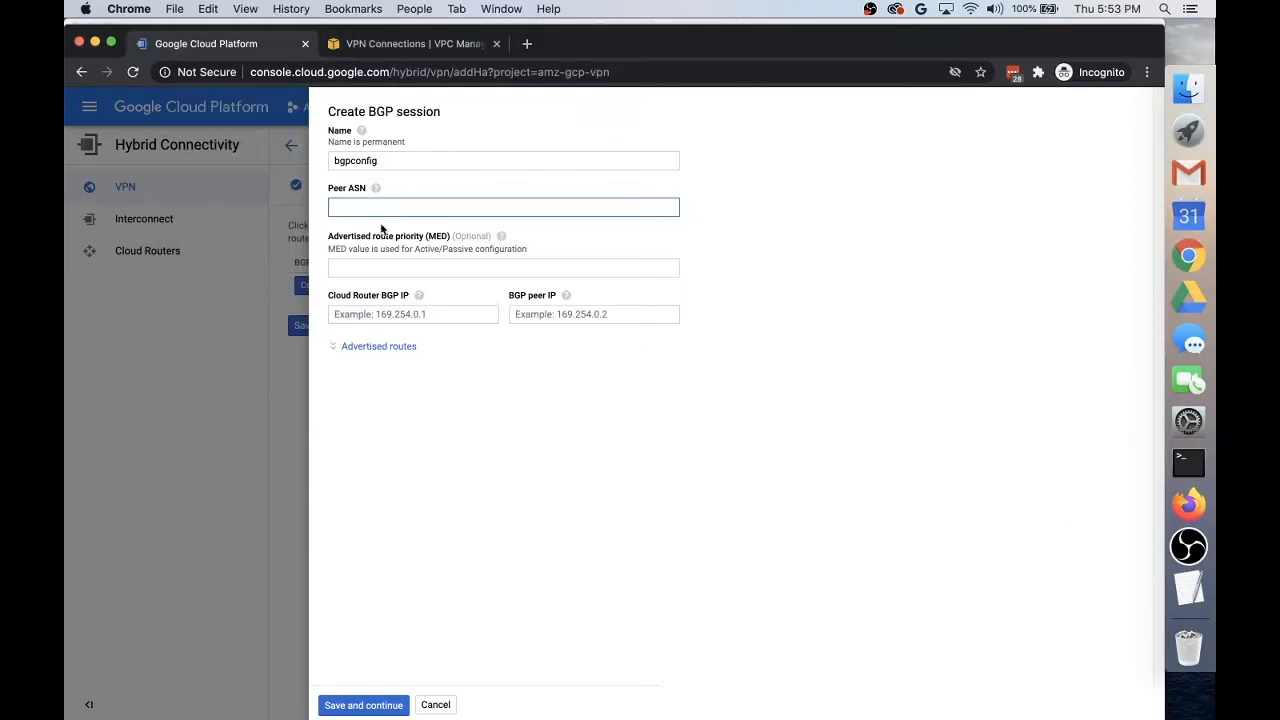
key(super+v)
Set the BGP peer IP to 169.254.219.245, copied from the AWS configuration
click(515, 316)
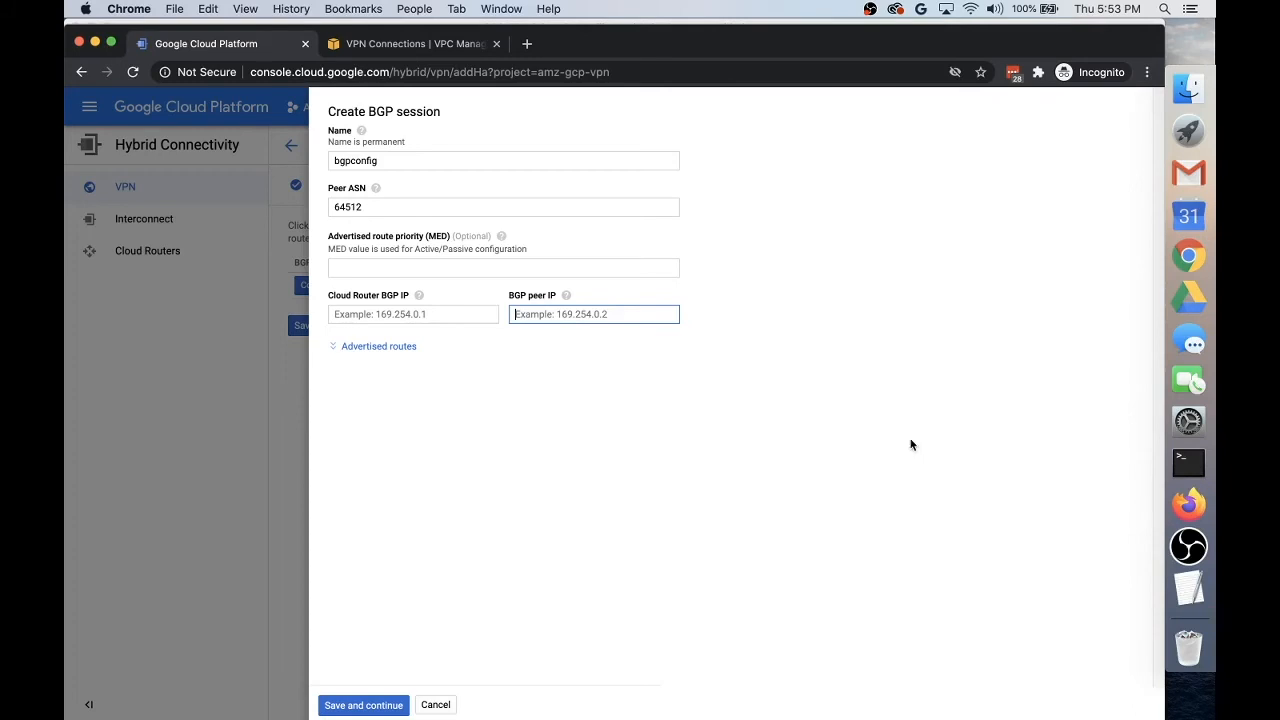
click(1150, 588)
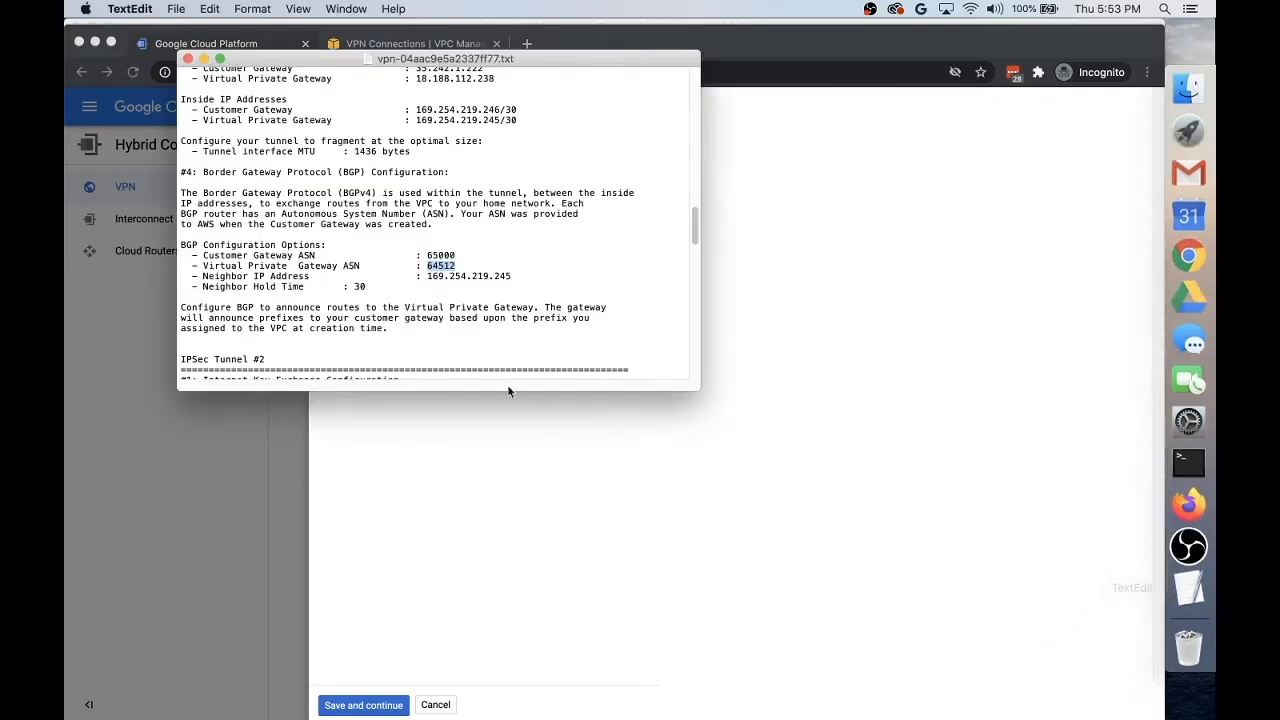
drag(511, 276, 424, 276)
key(super+c)
click(782, 350)
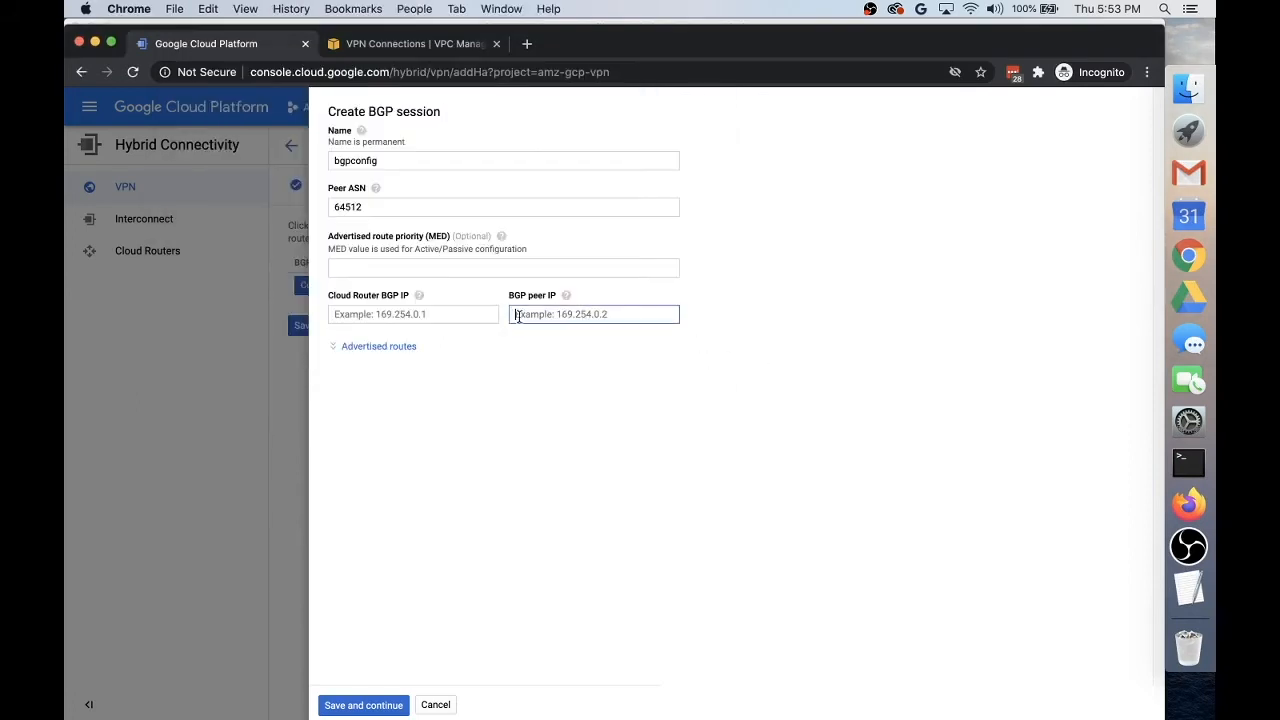
key(super+v)
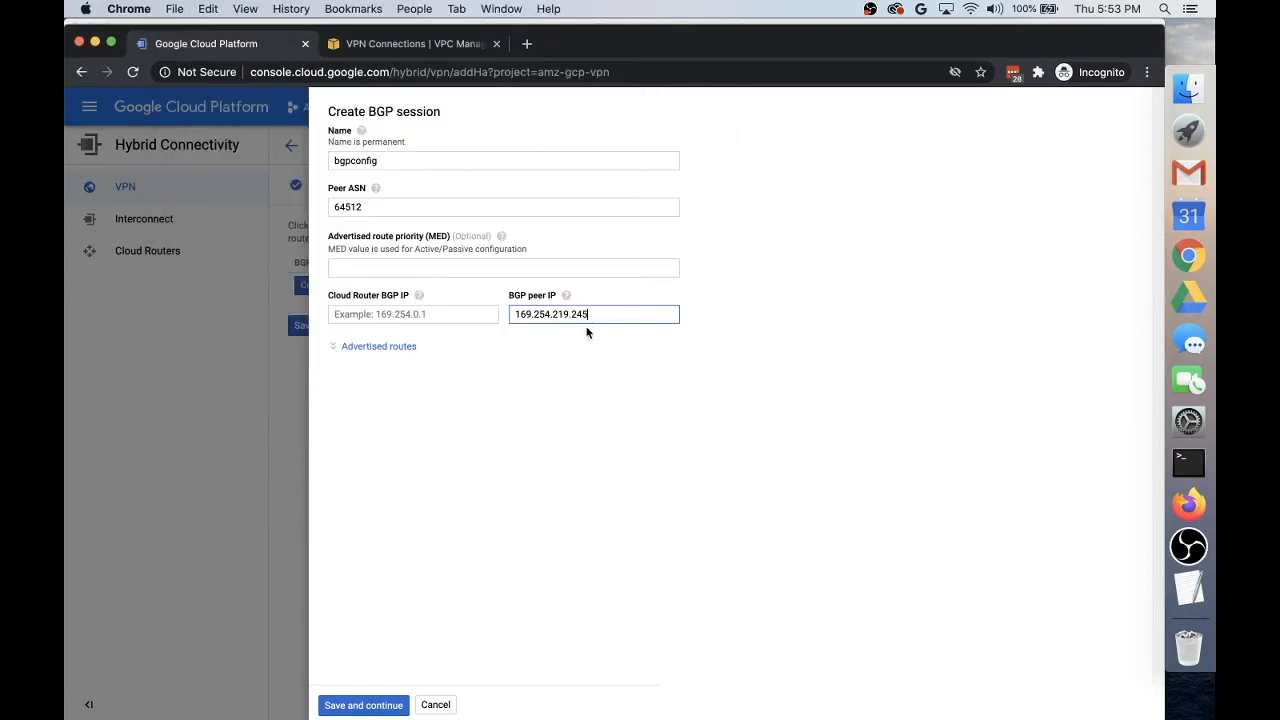
Set the Cloud Router BGP IP to 169.254.219.246 and save the bgpconfig session
click(387, 316)
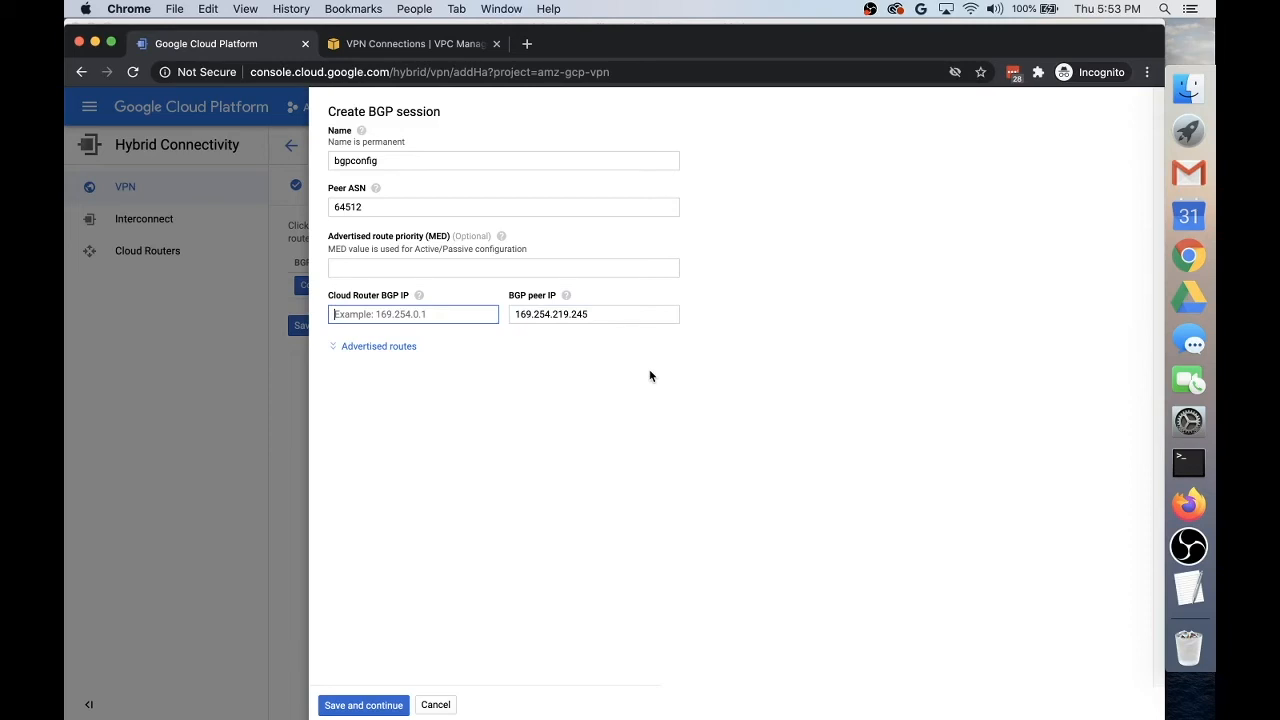
key(super+v)
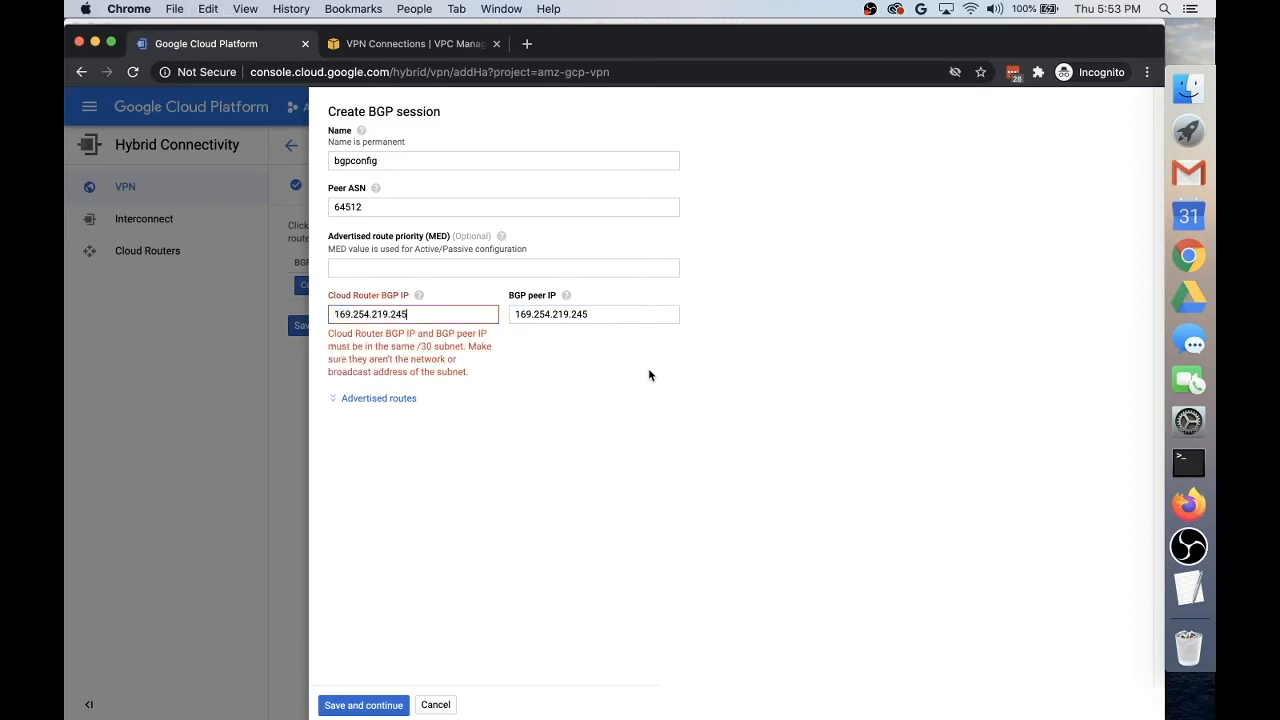
key(BackSpace)
text(6)
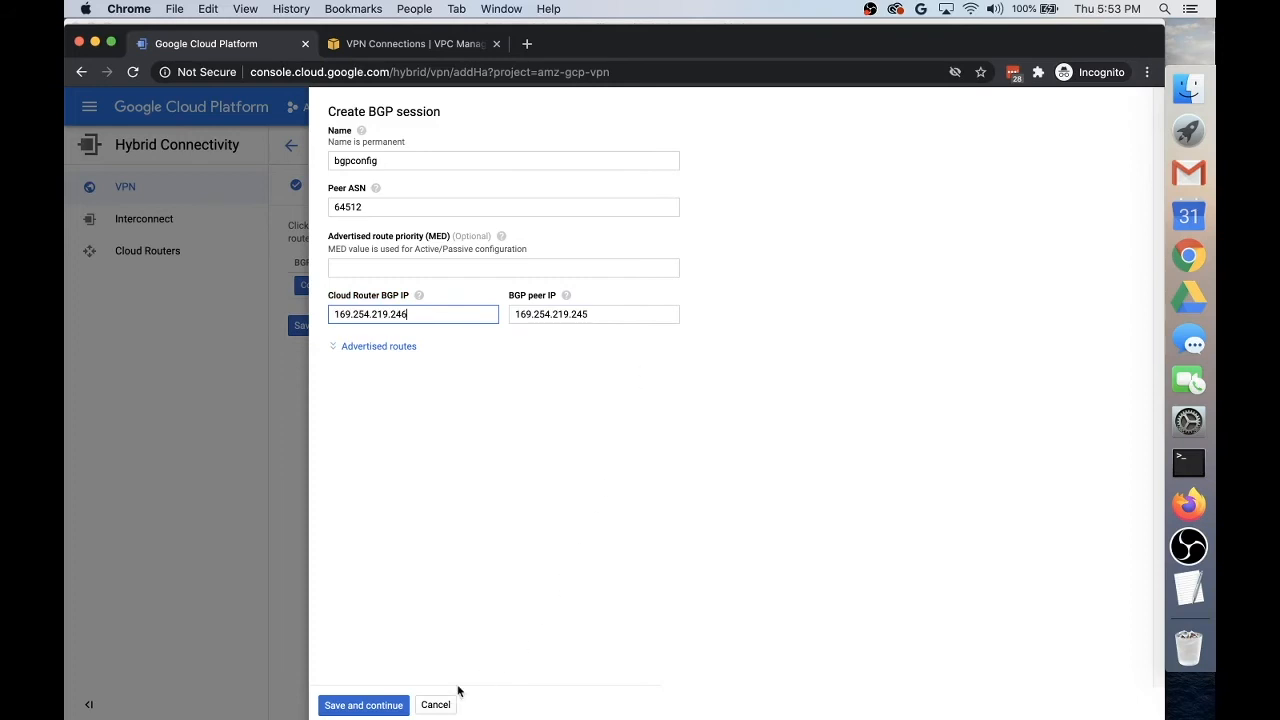
click(355, 704)
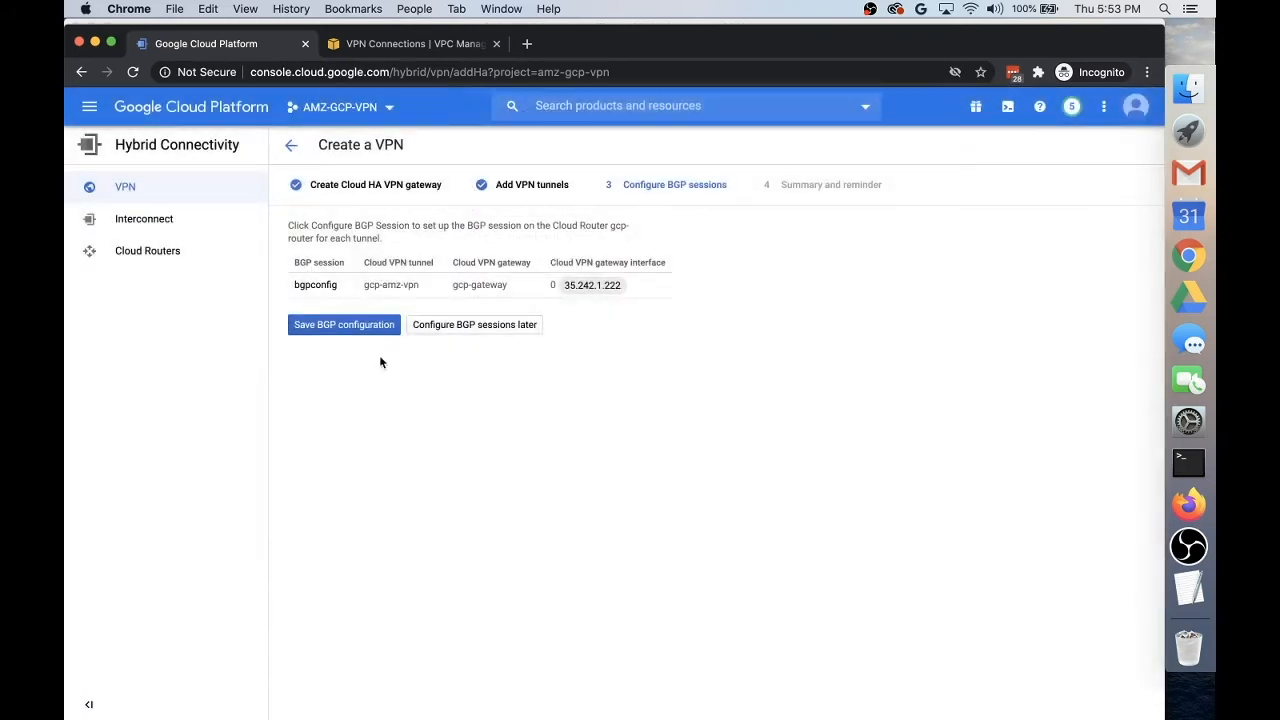
Save the BGP configuration to finish creating the HA VPN with gcp-amz-vpn and bgpconfig
click(329, 324)
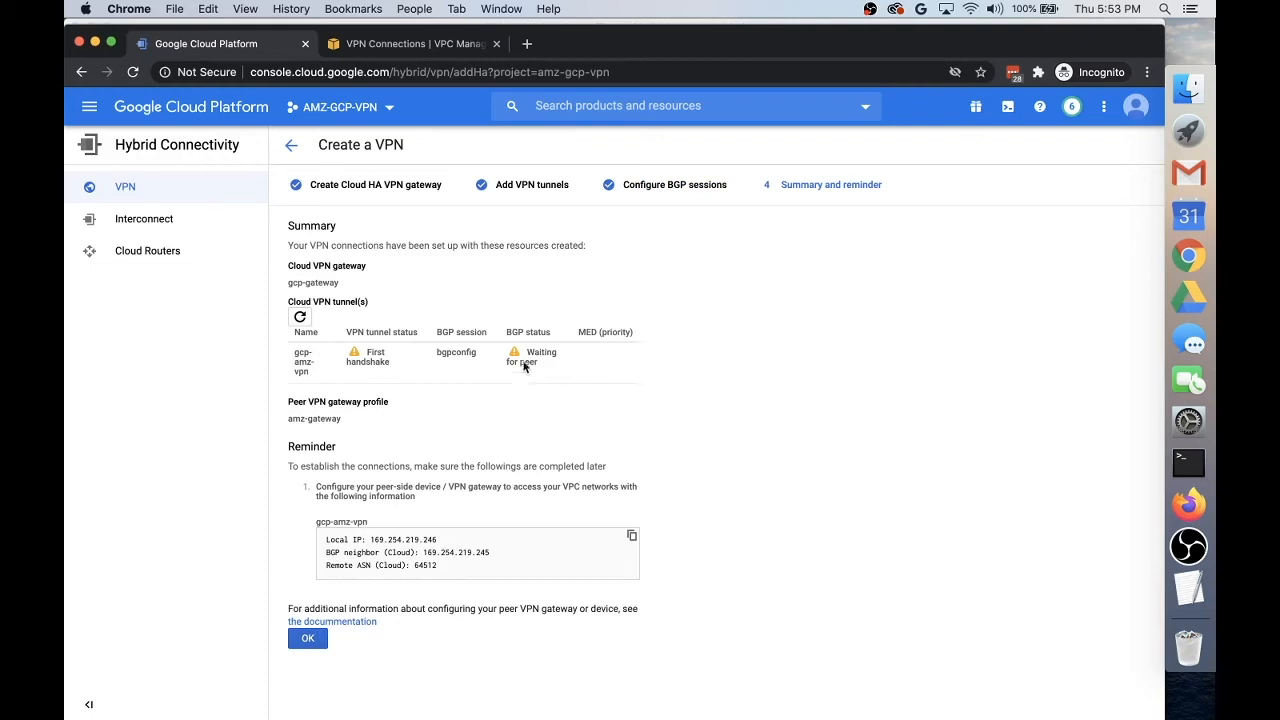
click(89, 106)
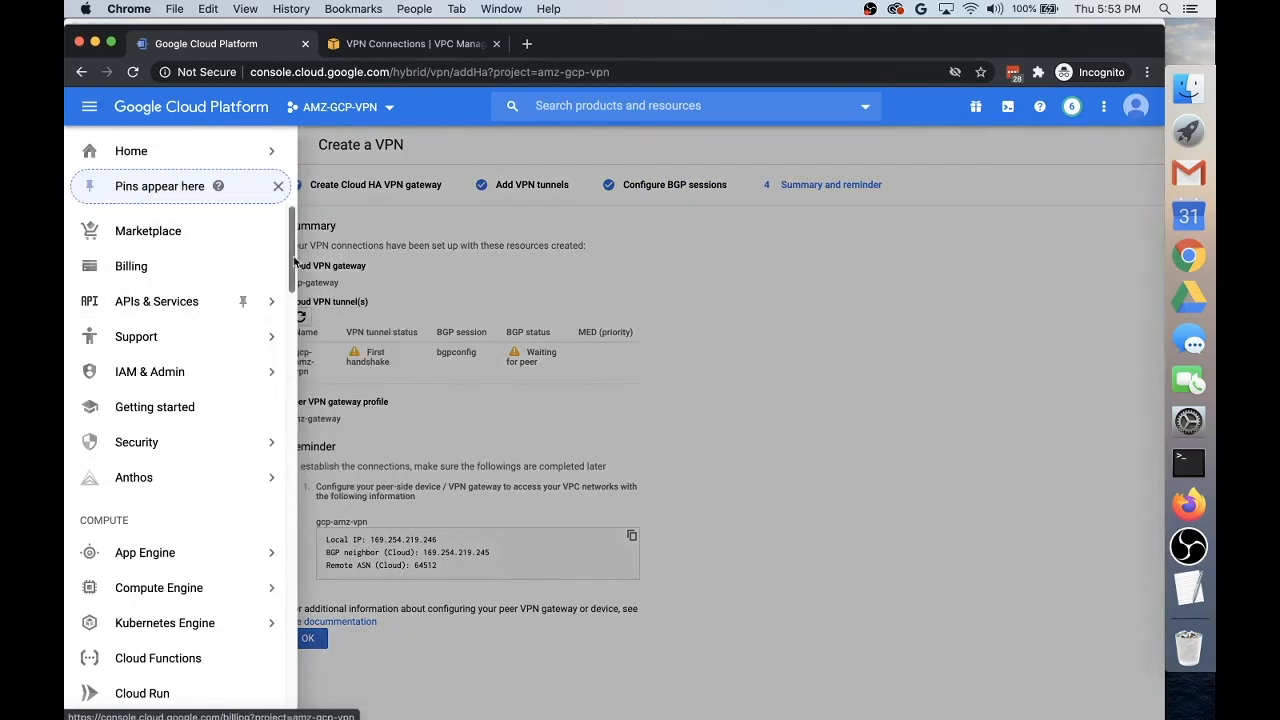
scroll(281, 333, down, 10)
Go to VPC networks and select the us-east1 range 10.142.0.0/20
scroll(281, 333, down, 8)
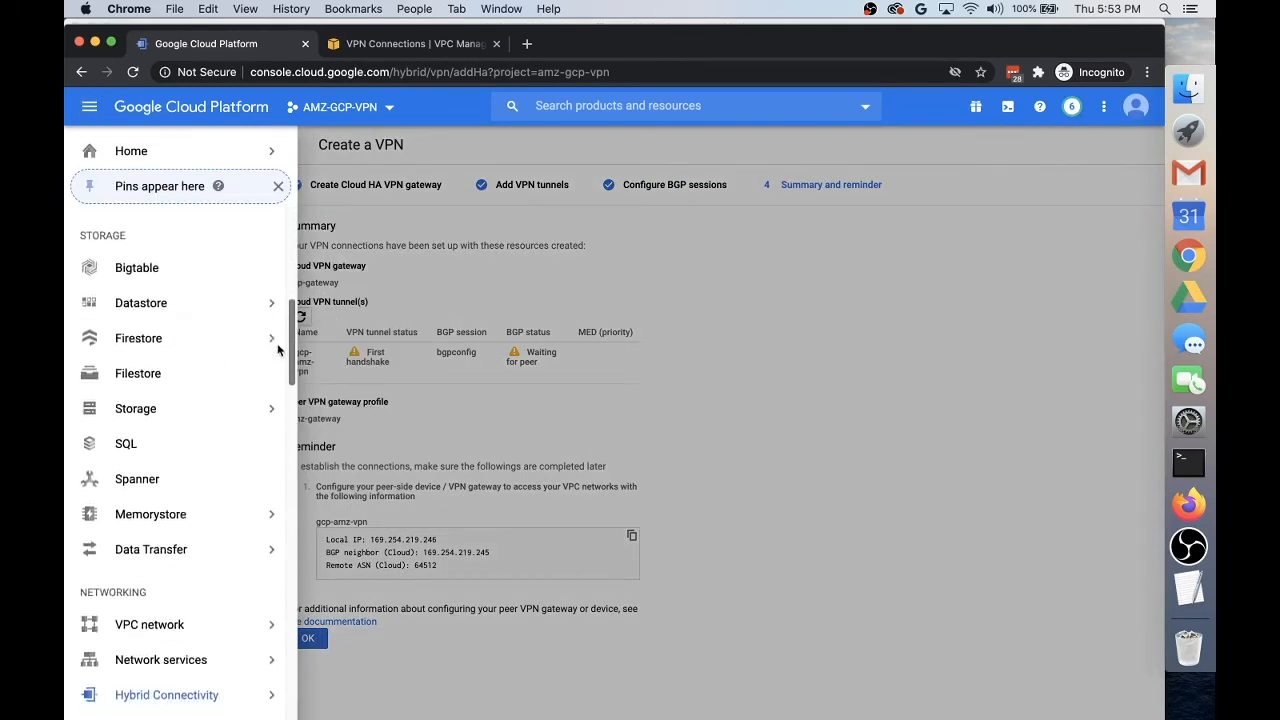
mouse_move(240, 370)
click(333, 379)
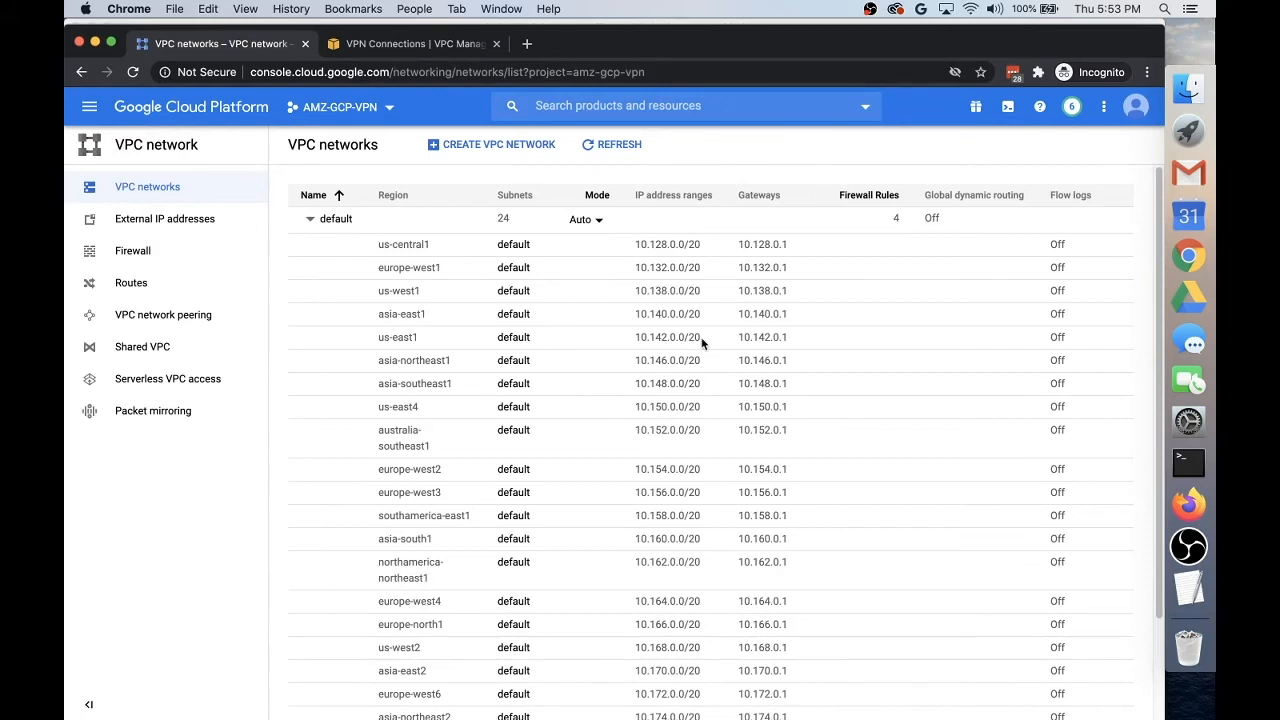
drag(700, 337, 634, 337)
key(super+c)
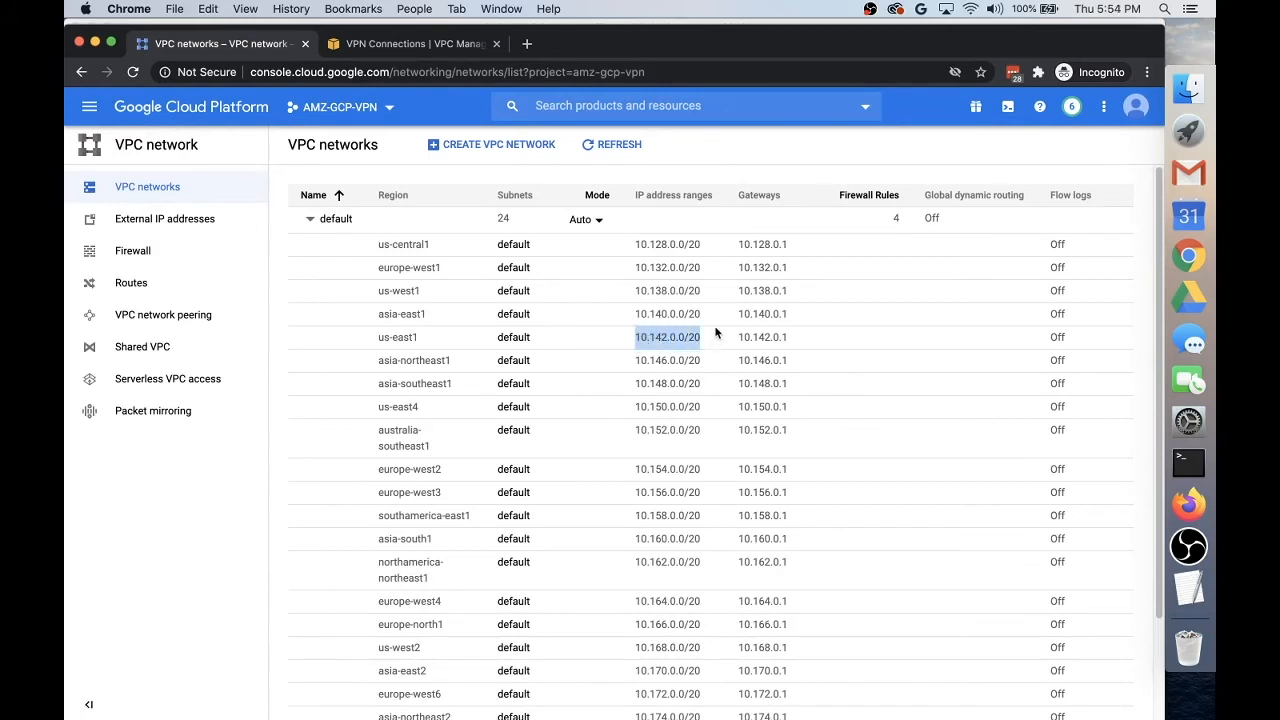
In the AWS console, dismiss the download dialog and open the google-vms security group
click(389, 44)
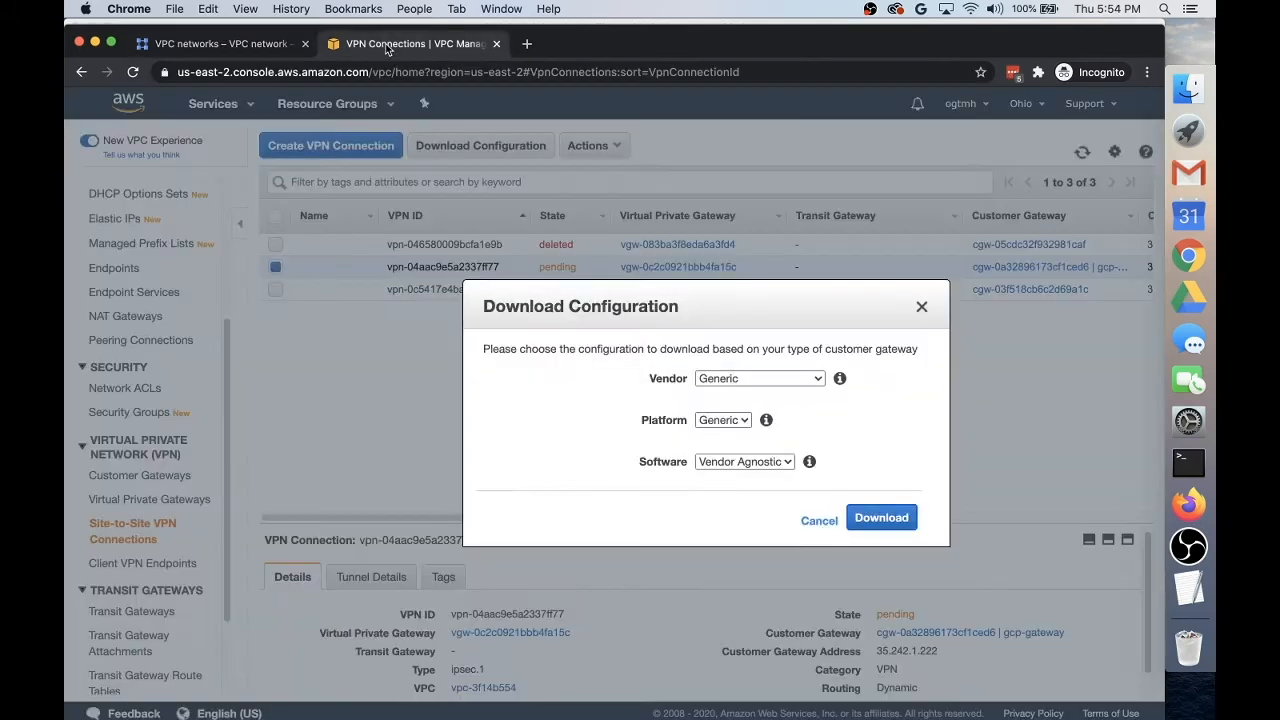
click(819, 520)
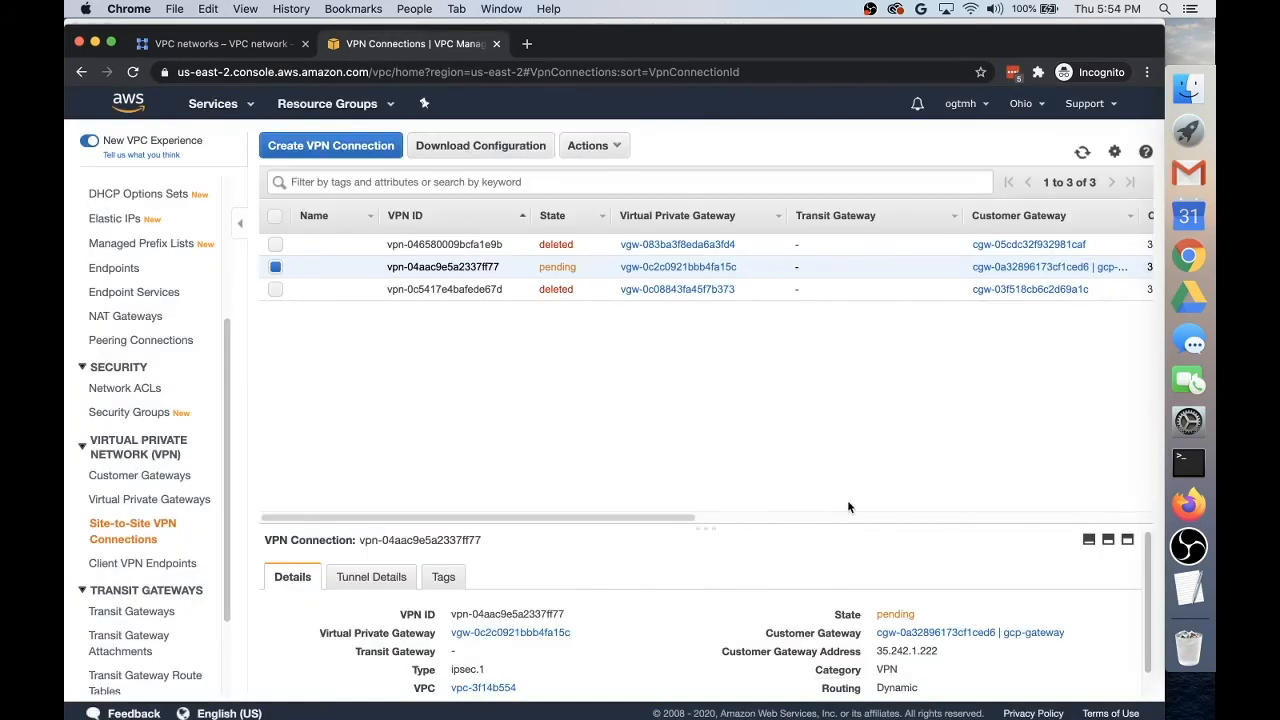
scroll(205, 450, down, 3)
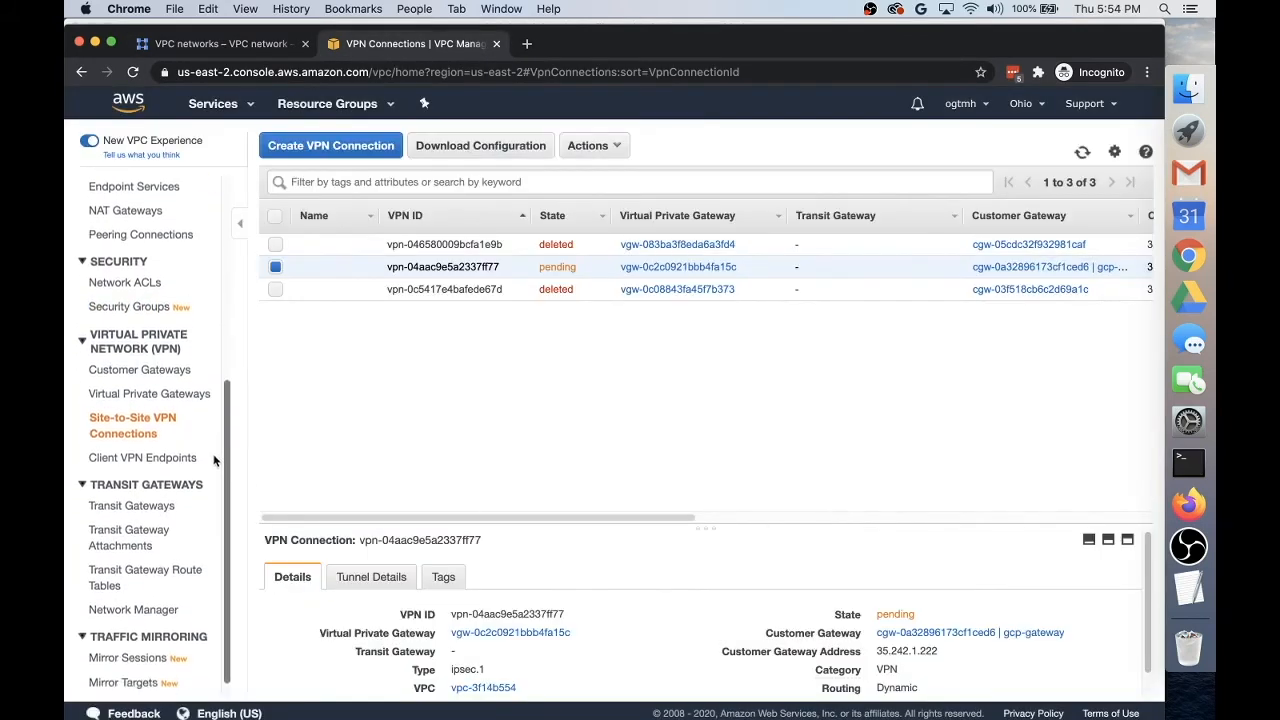
scroll(212, 489, up, 4)
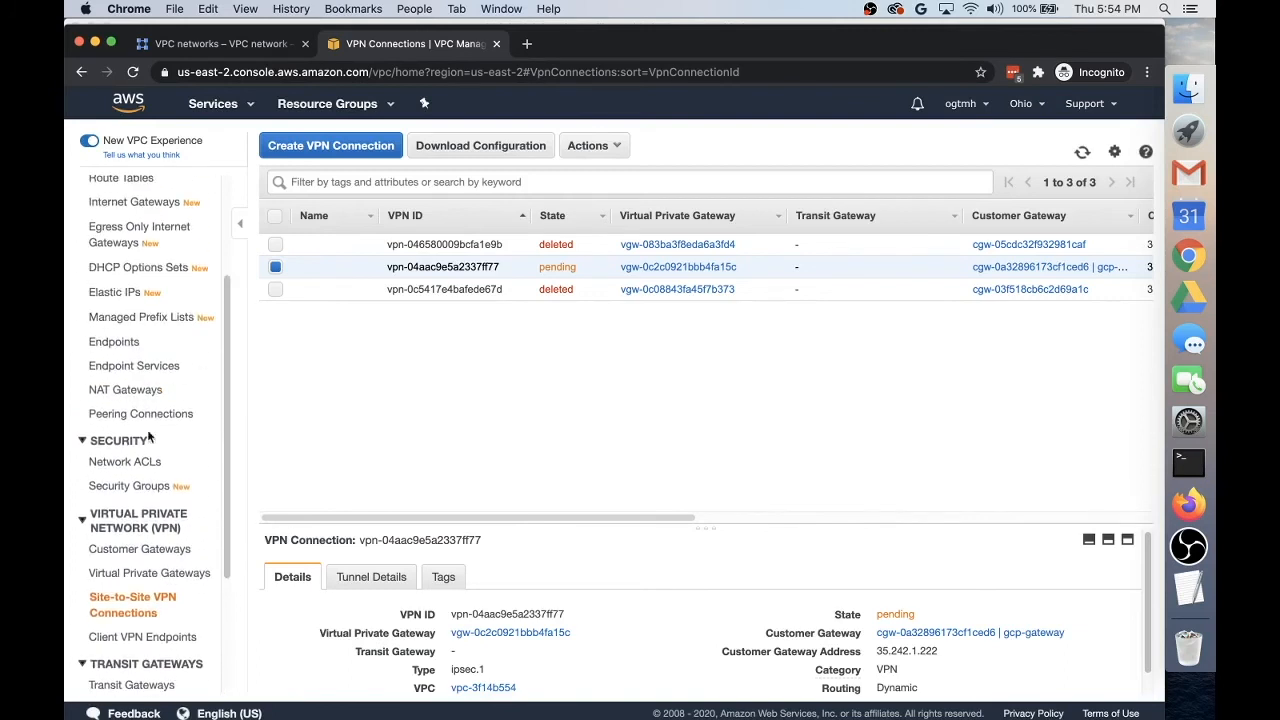
click(128, 486)
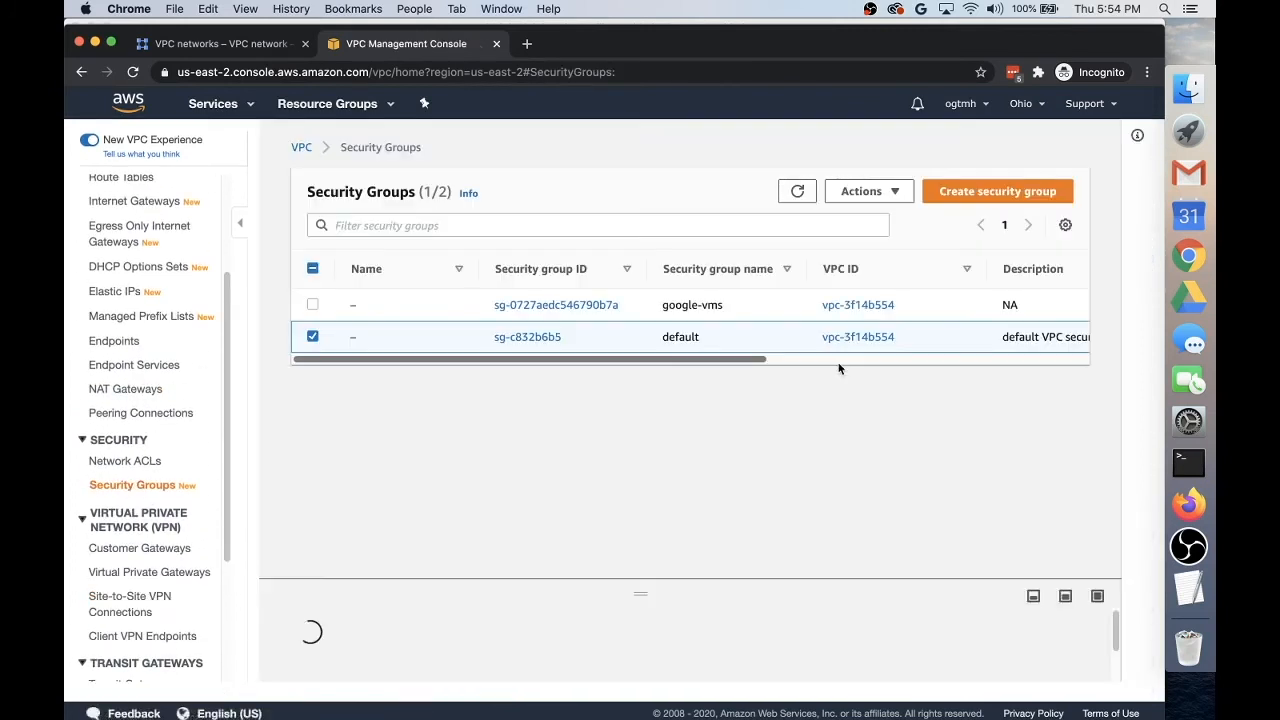
click(584, 306)
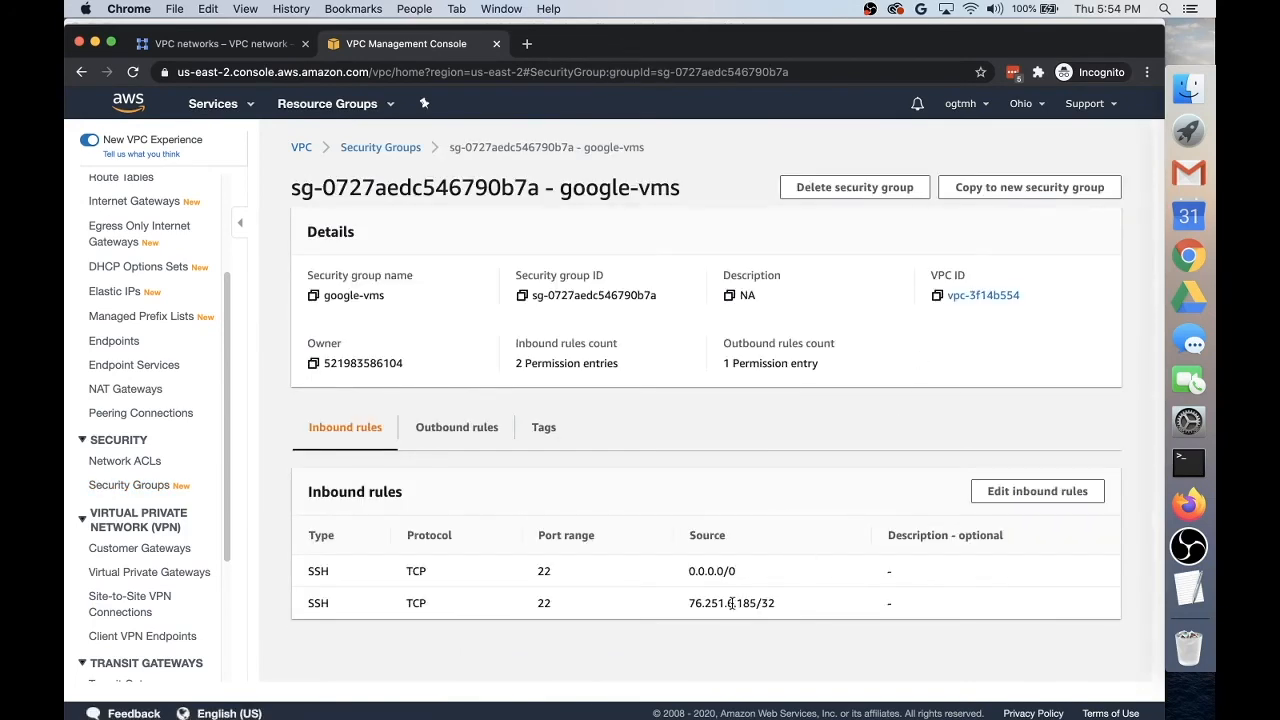
Add an inbound All traffic rule from 10.142.0.0/20 to google-vms and save it
click(1062, 491)
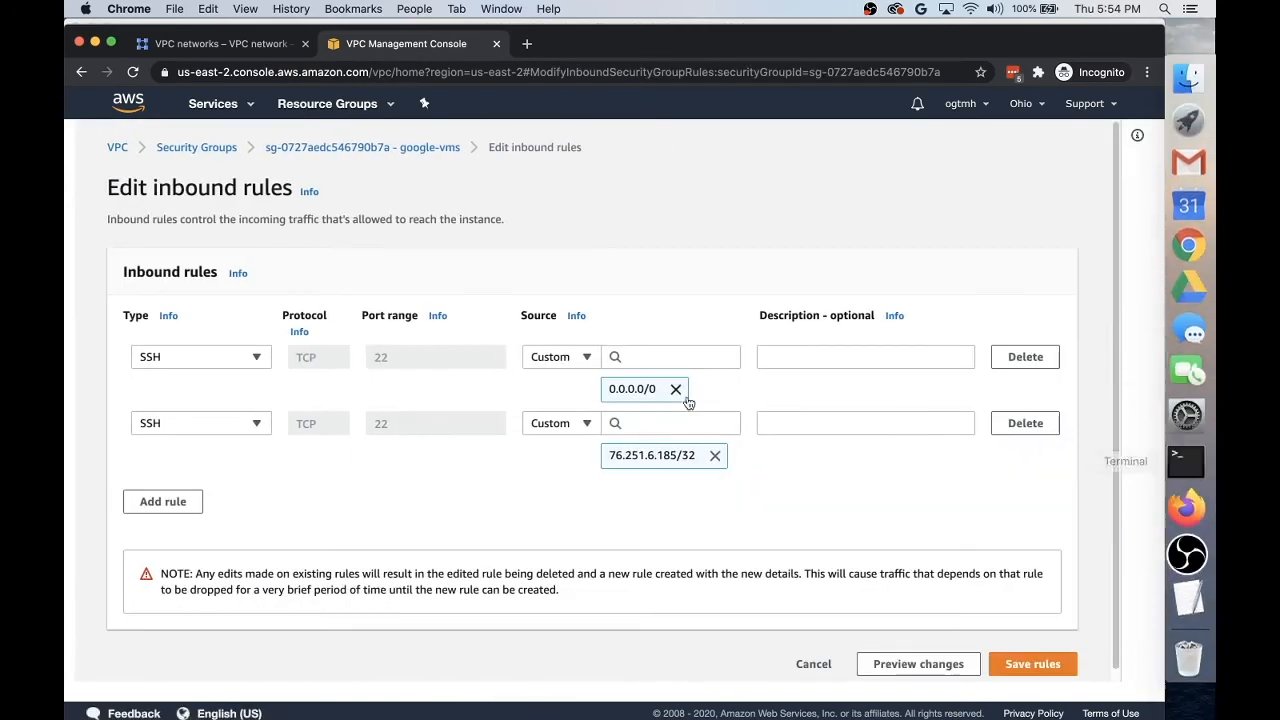
click(166, 502)
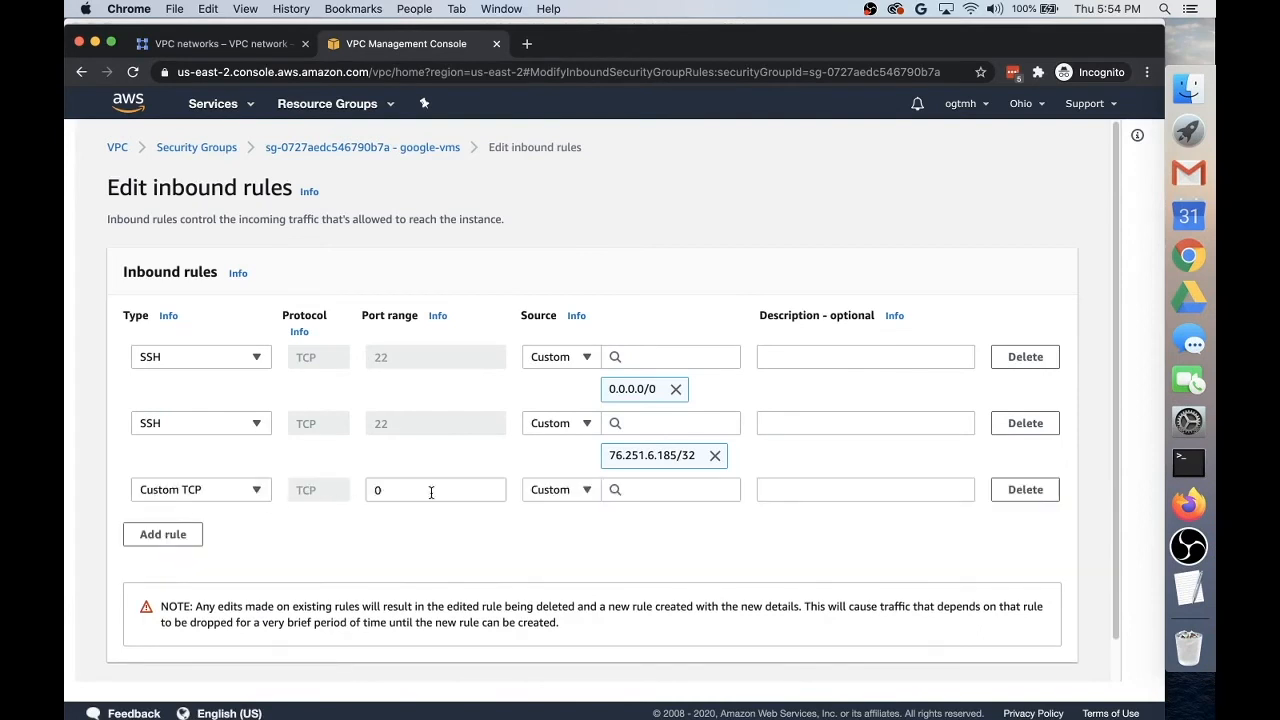
click(256, 490)
click(207, 405)
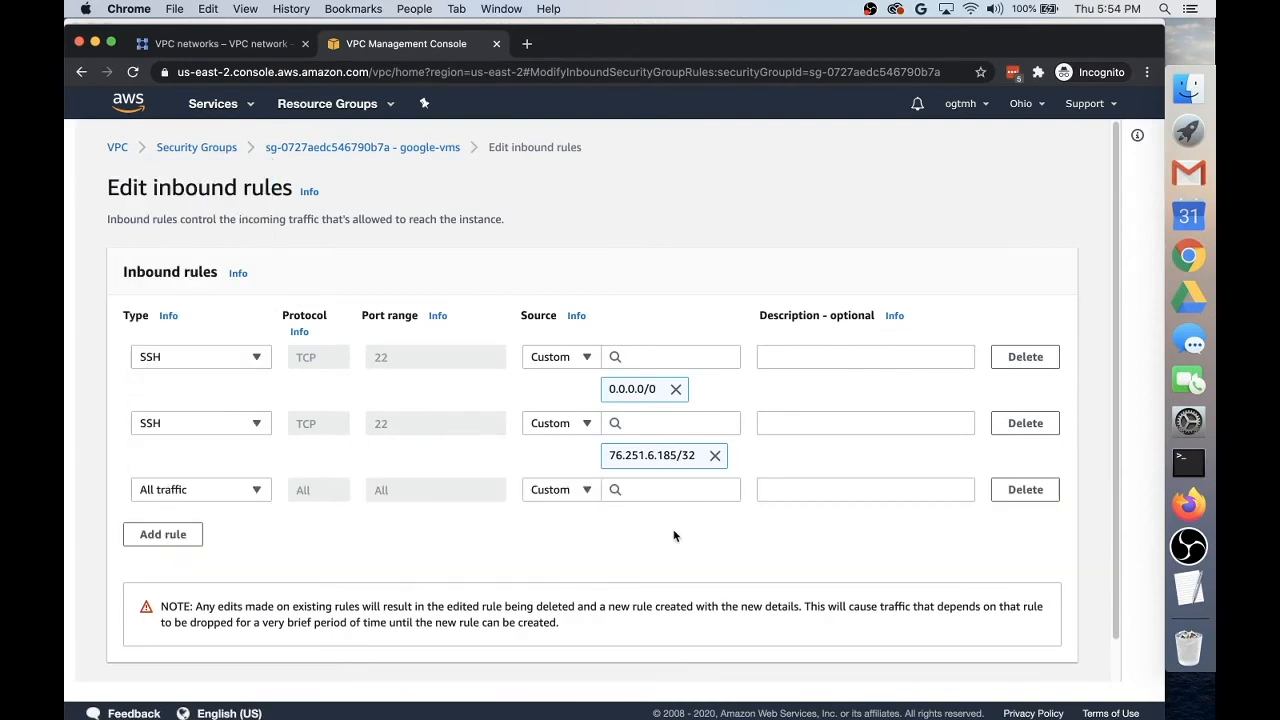
click(674, 490)
key(super+v)
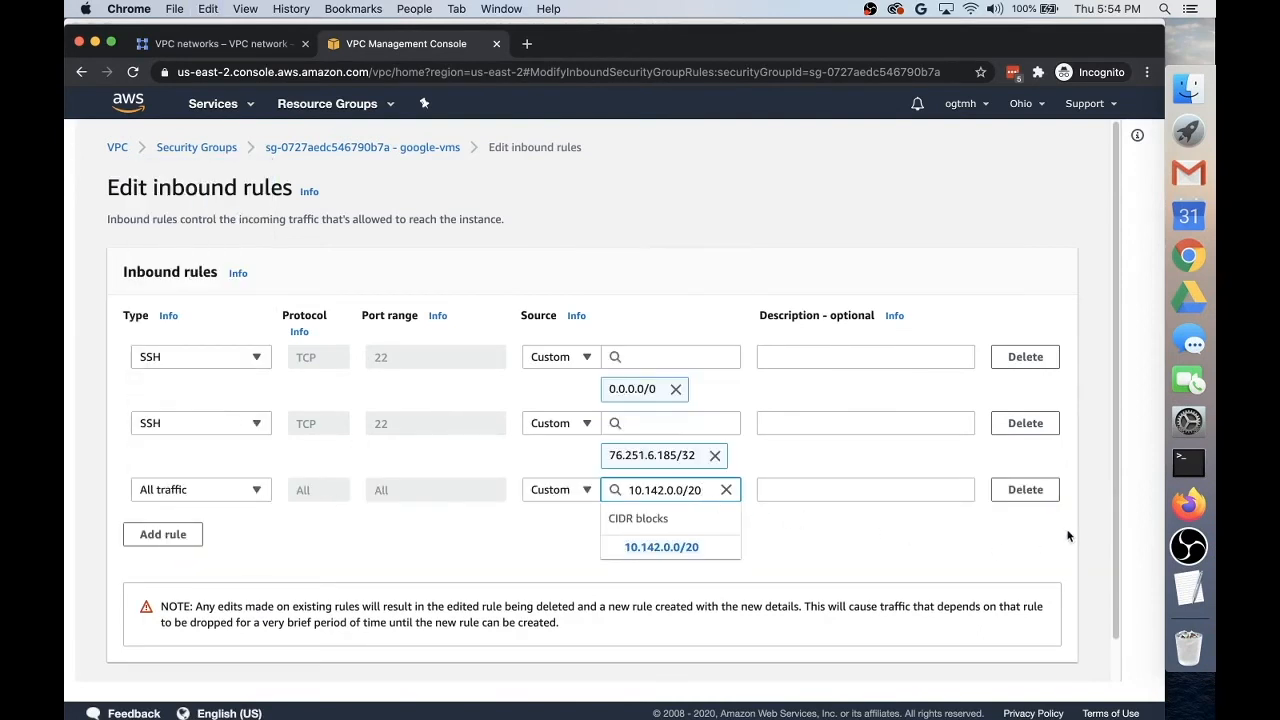
click(910, 584)
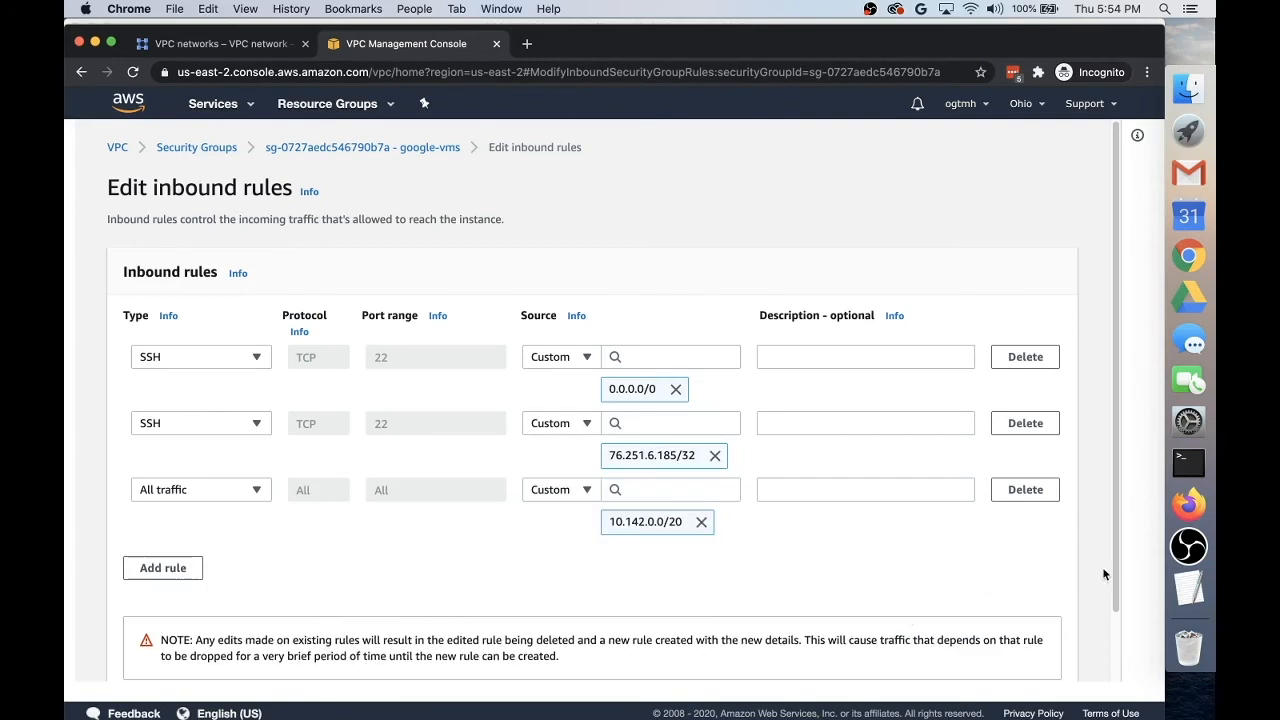
drag(1116, 560, 1090, 688)
click(1032, 655)
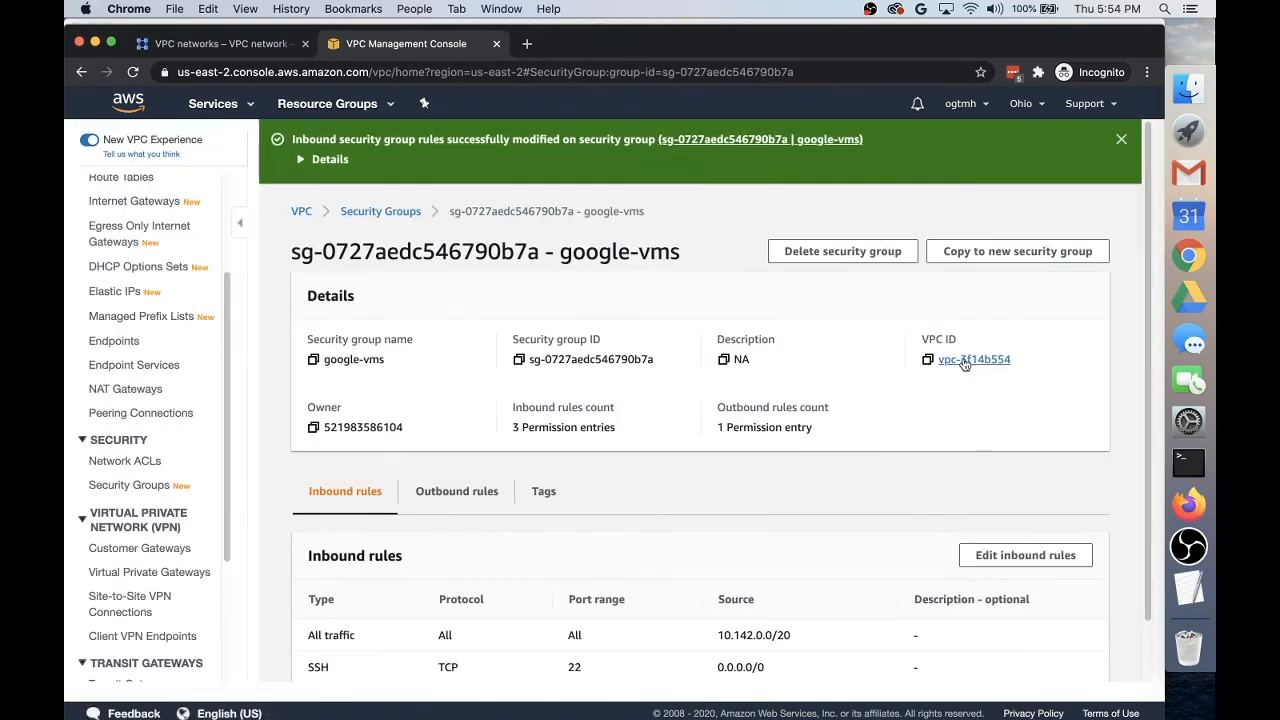
click(965, 361)
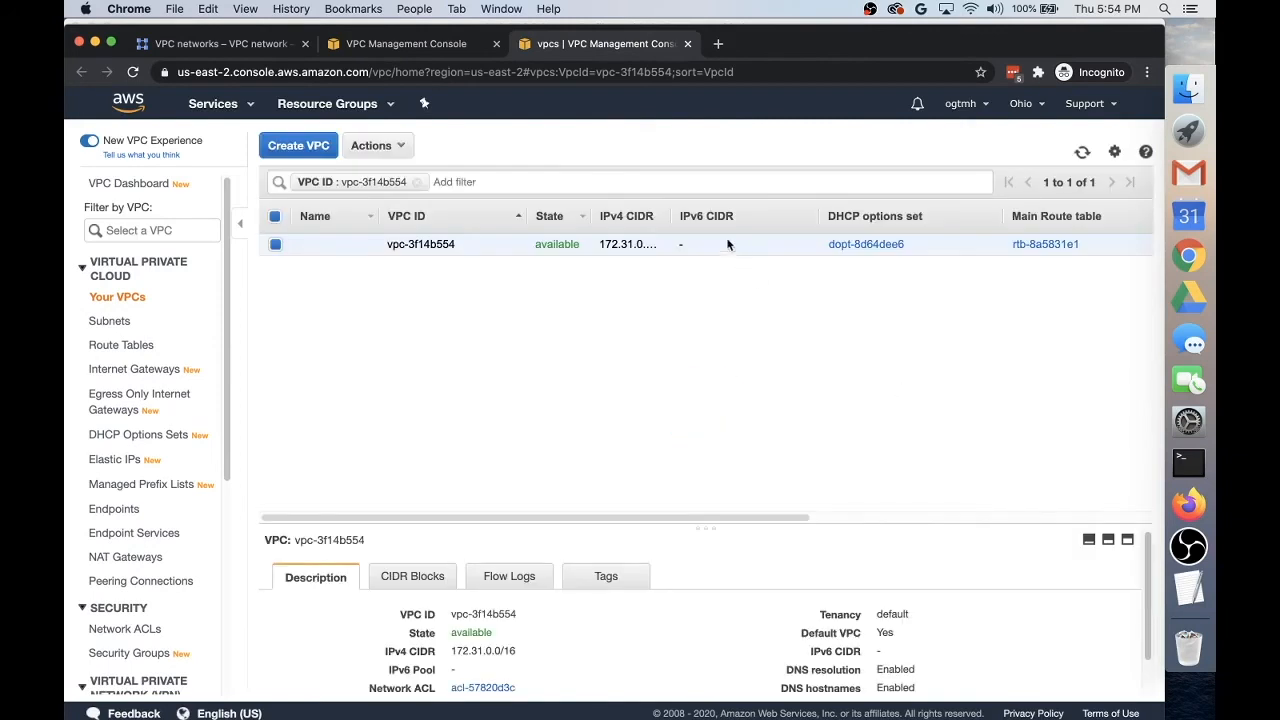
Widen the IPv4 CIDR column and select vpc-3f14b554's range 172.31.0.0/16
drag(673, 218, 757, 232)
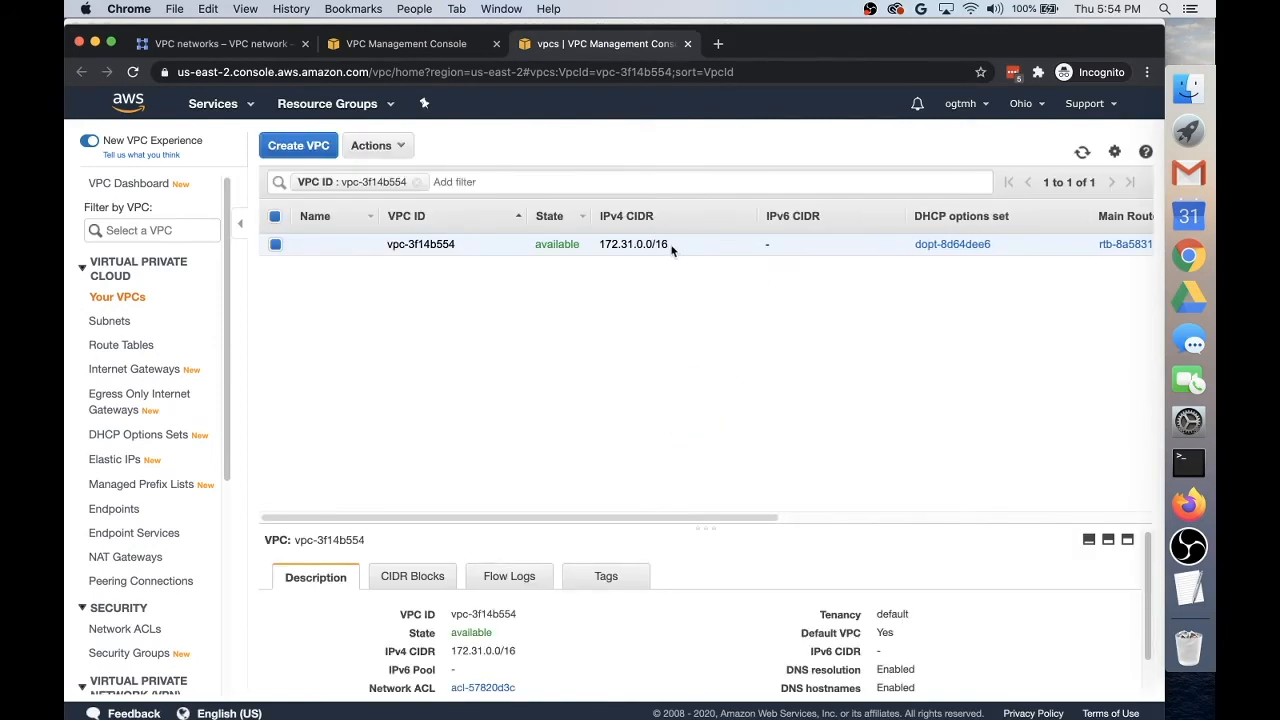
drag(672, 248, 598, 246)
key(super+c)
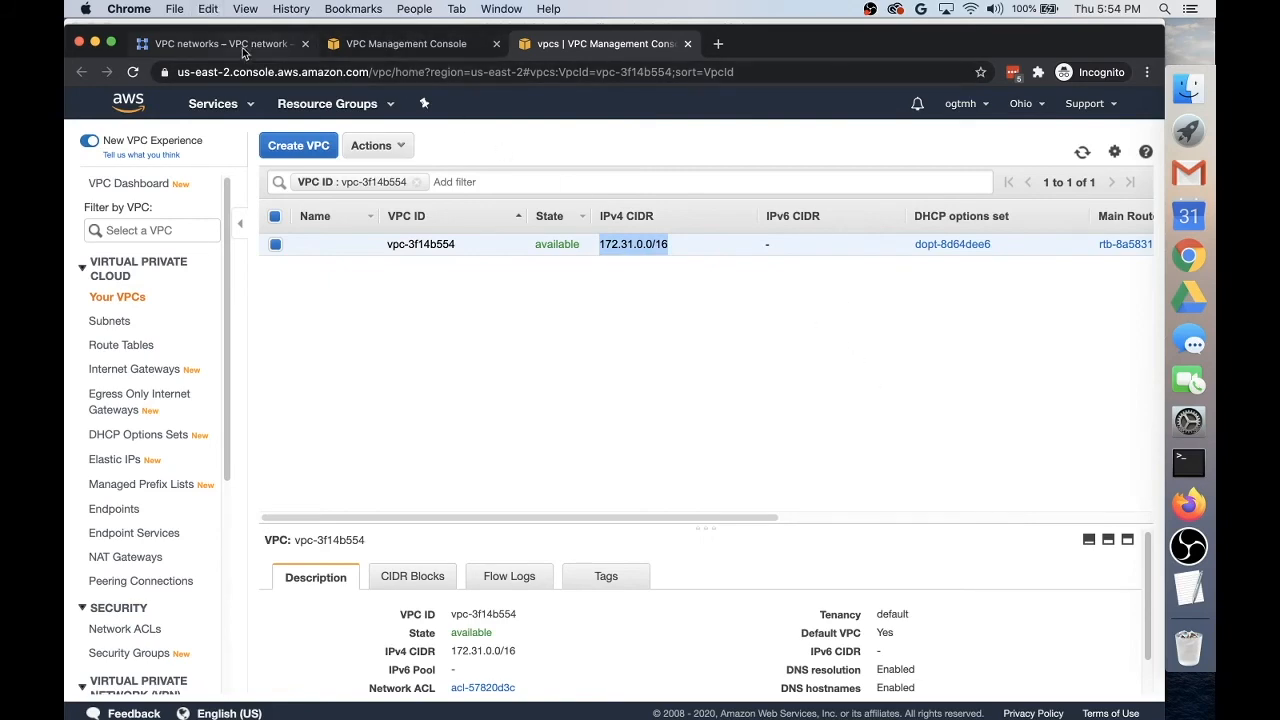
click(189, 45)
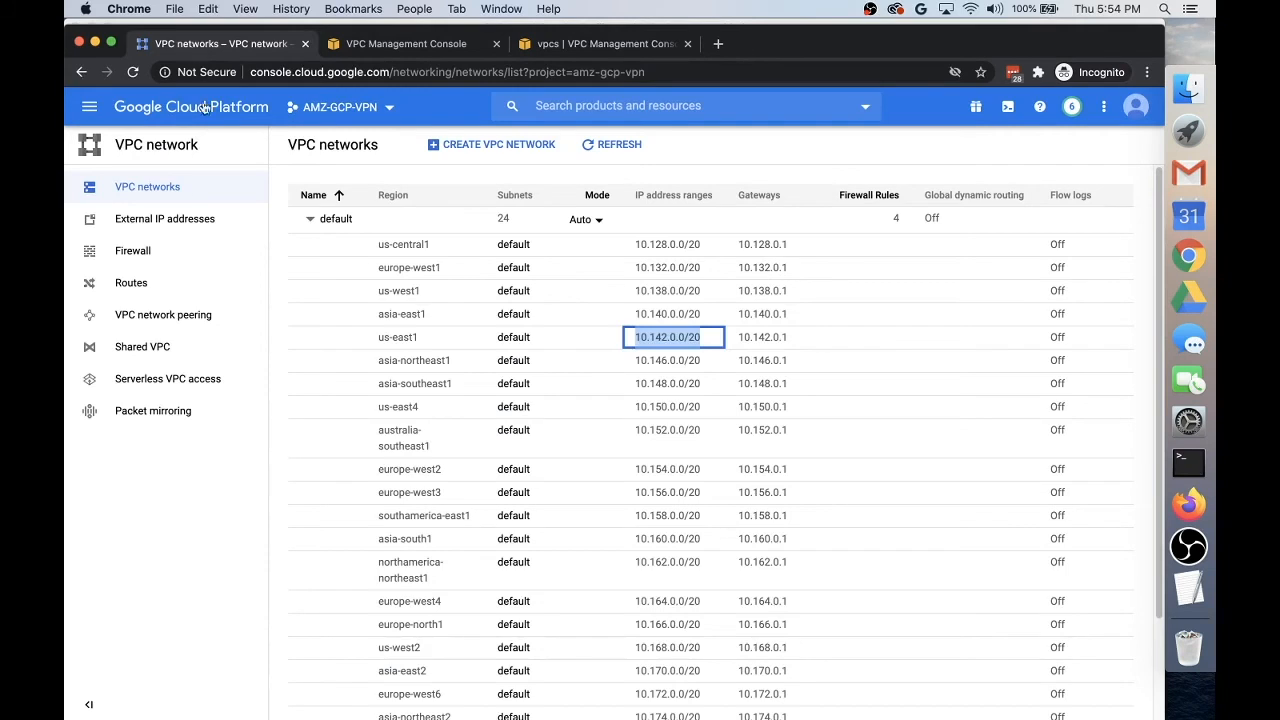
Start a new firewall rule named amz
click(145, 254)
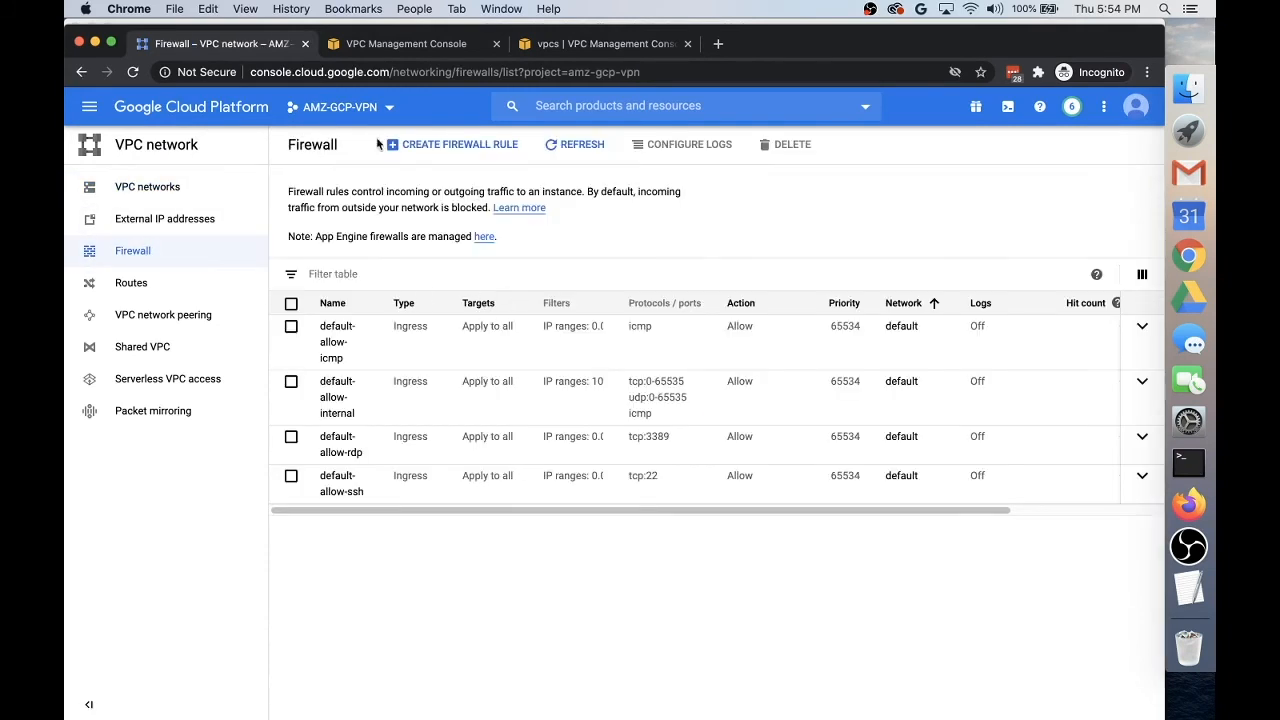
click(455, 145)
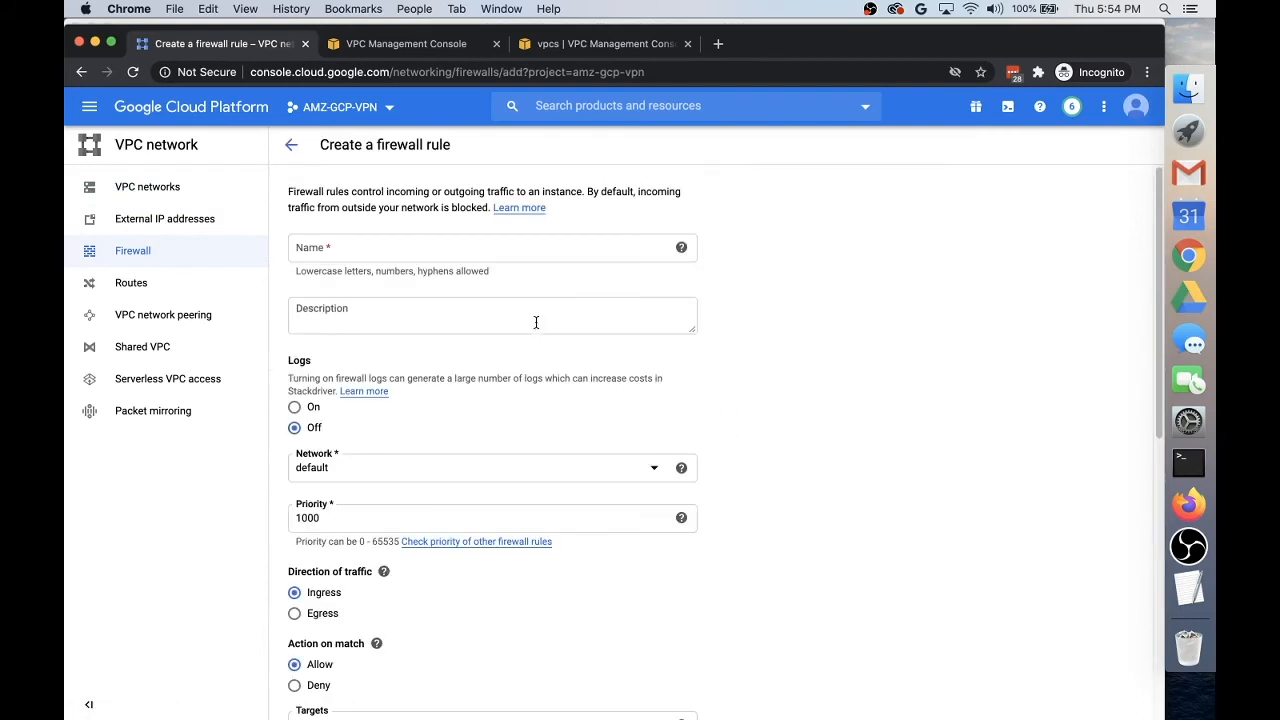
click(345, 247)
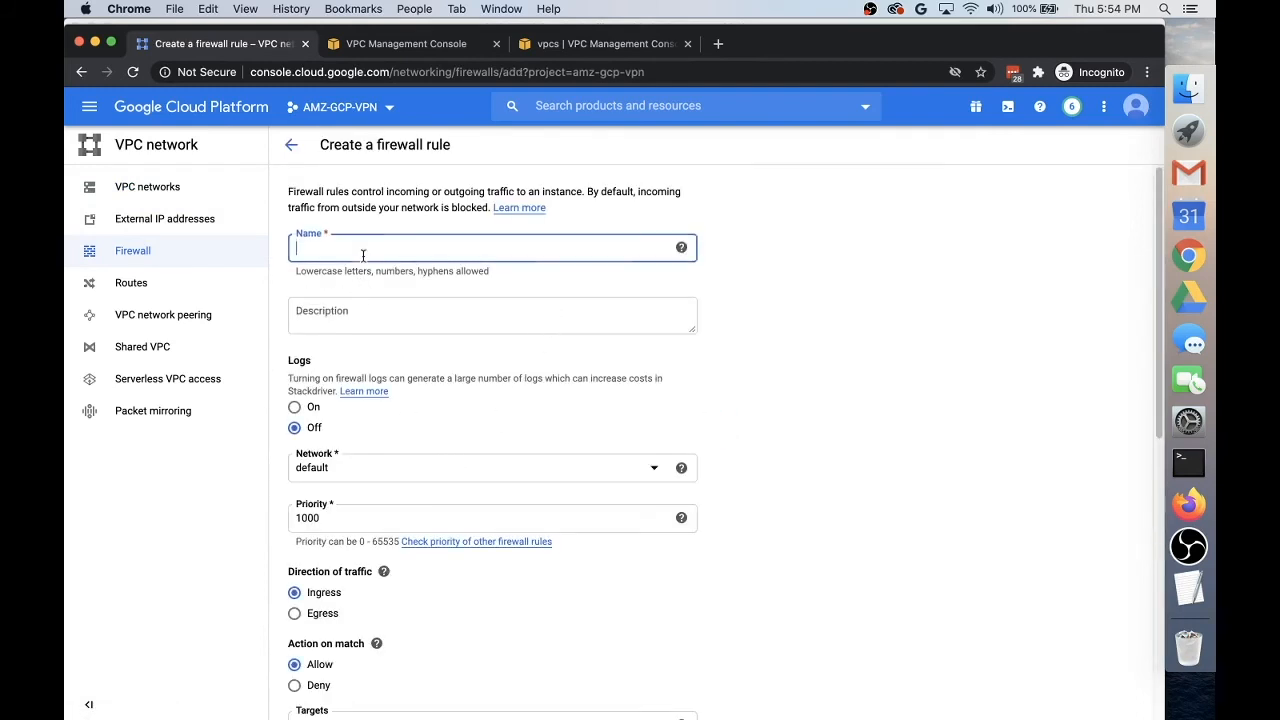
text(amz)
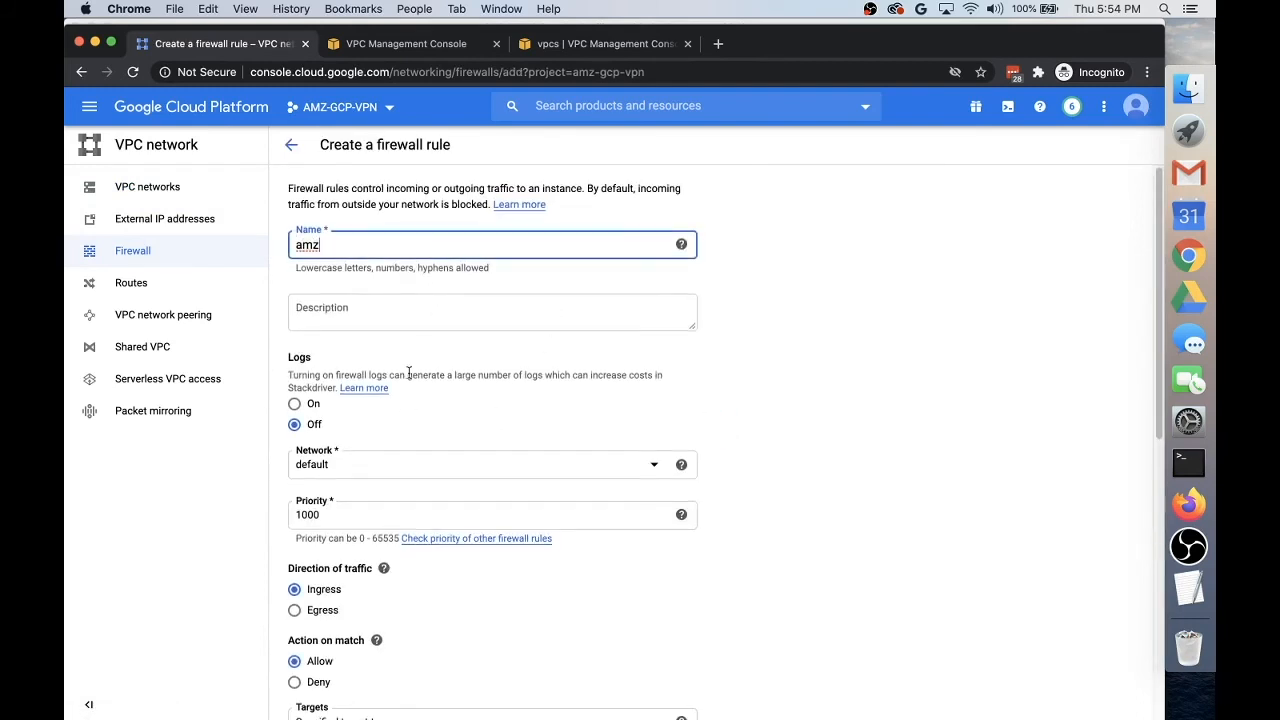
click(812, 454)
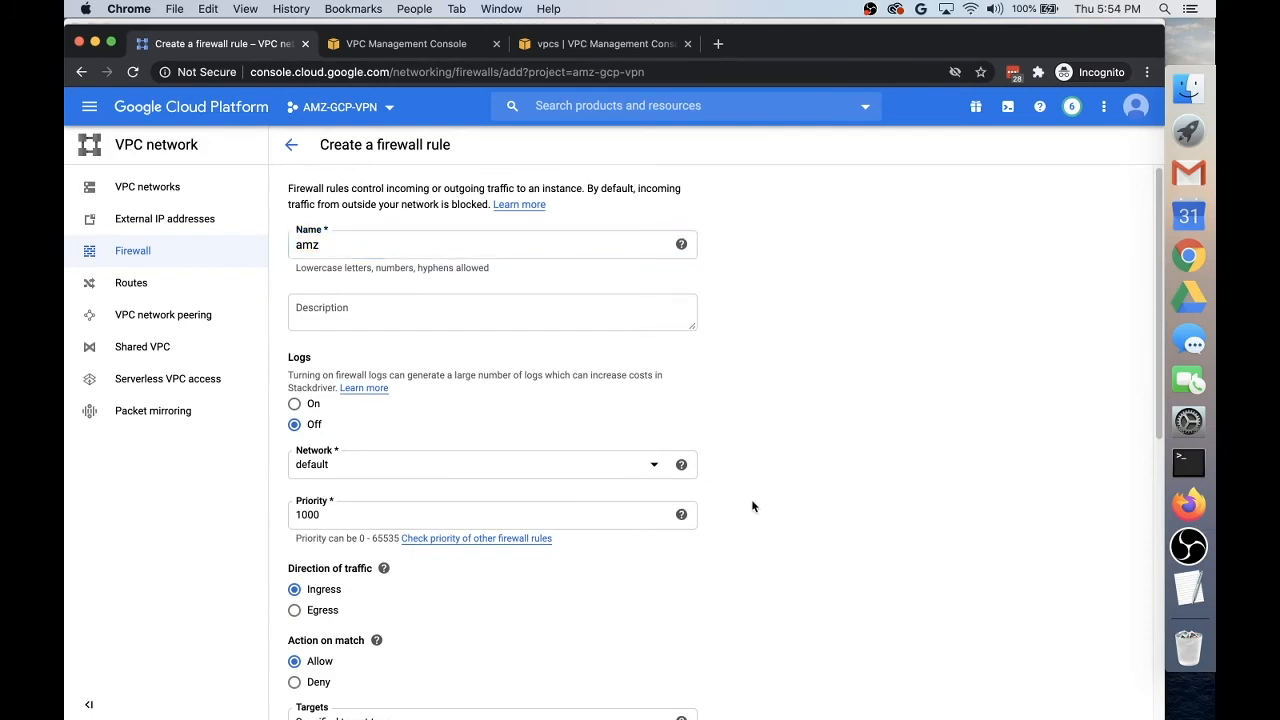
Target all instances, allow all protocols from source 172.31.0.0/16, and create the amz rule
scroll(754, 491, down, 5)
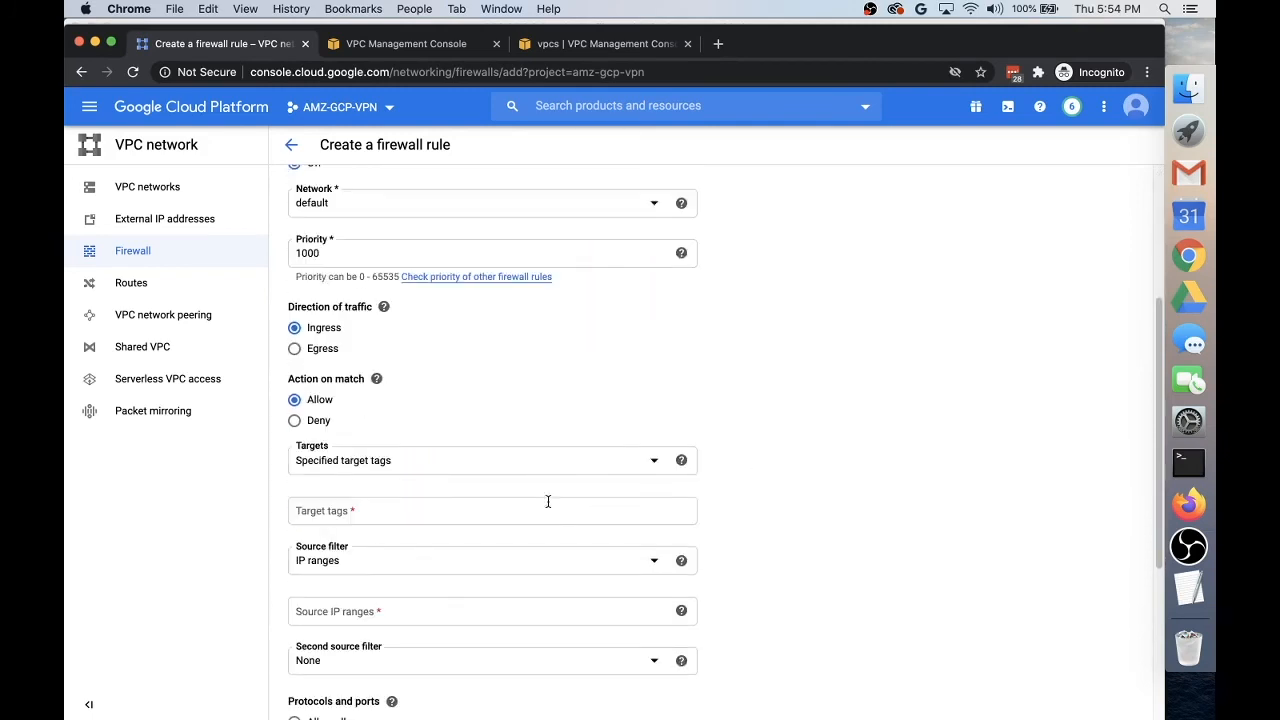
click(358, 462)
click(360, 470)
click(334, 560)
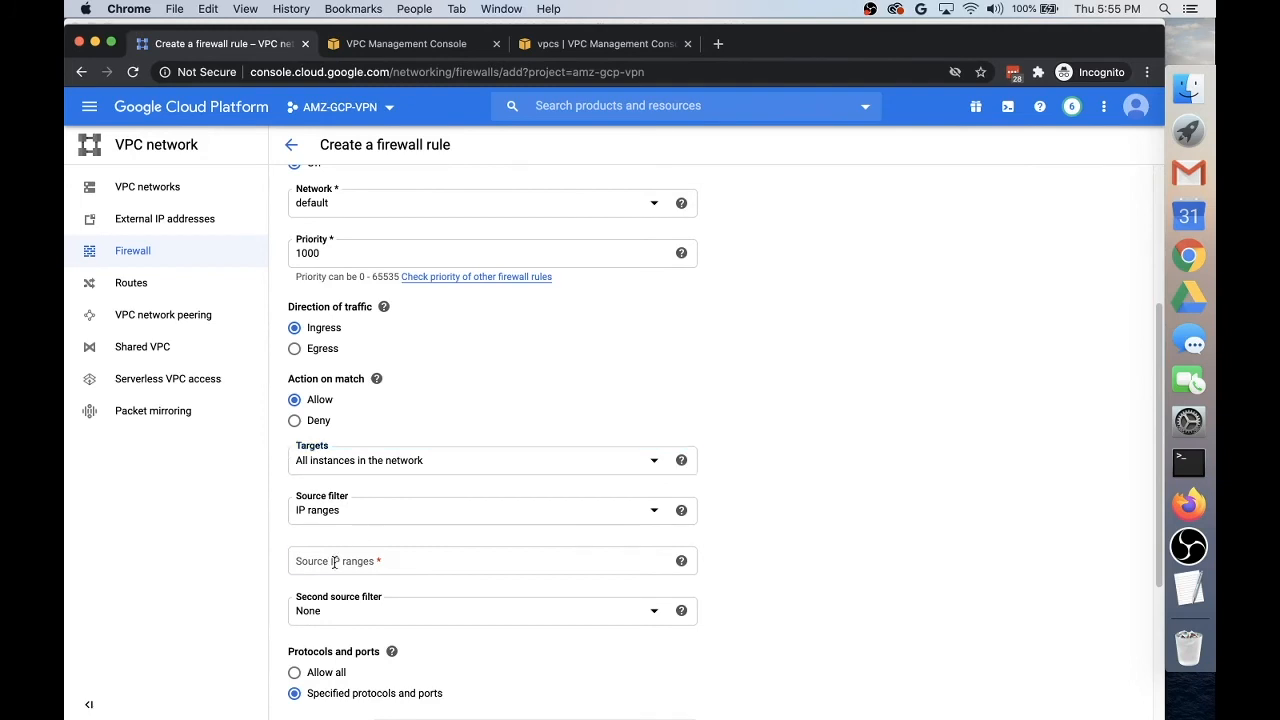
key(super+v)
click(797, 583)
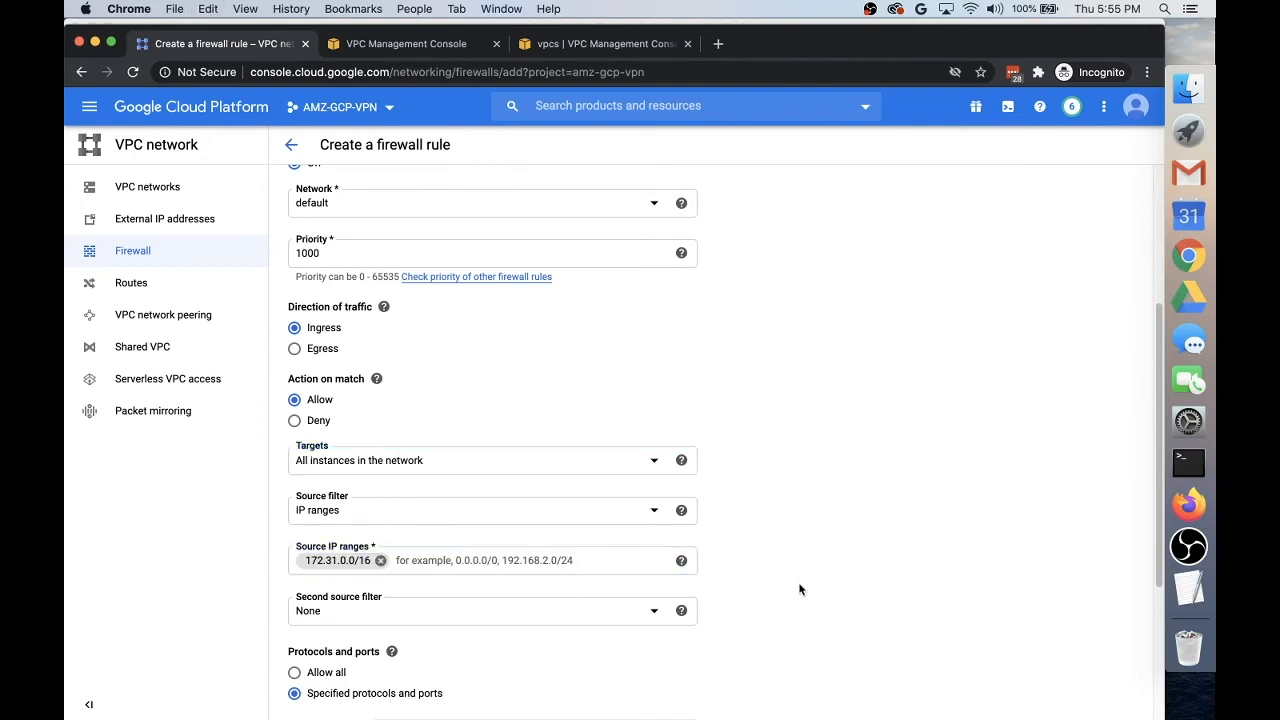
scroll(781, 625, down, 1)
scroll(792, 604, down, 1)
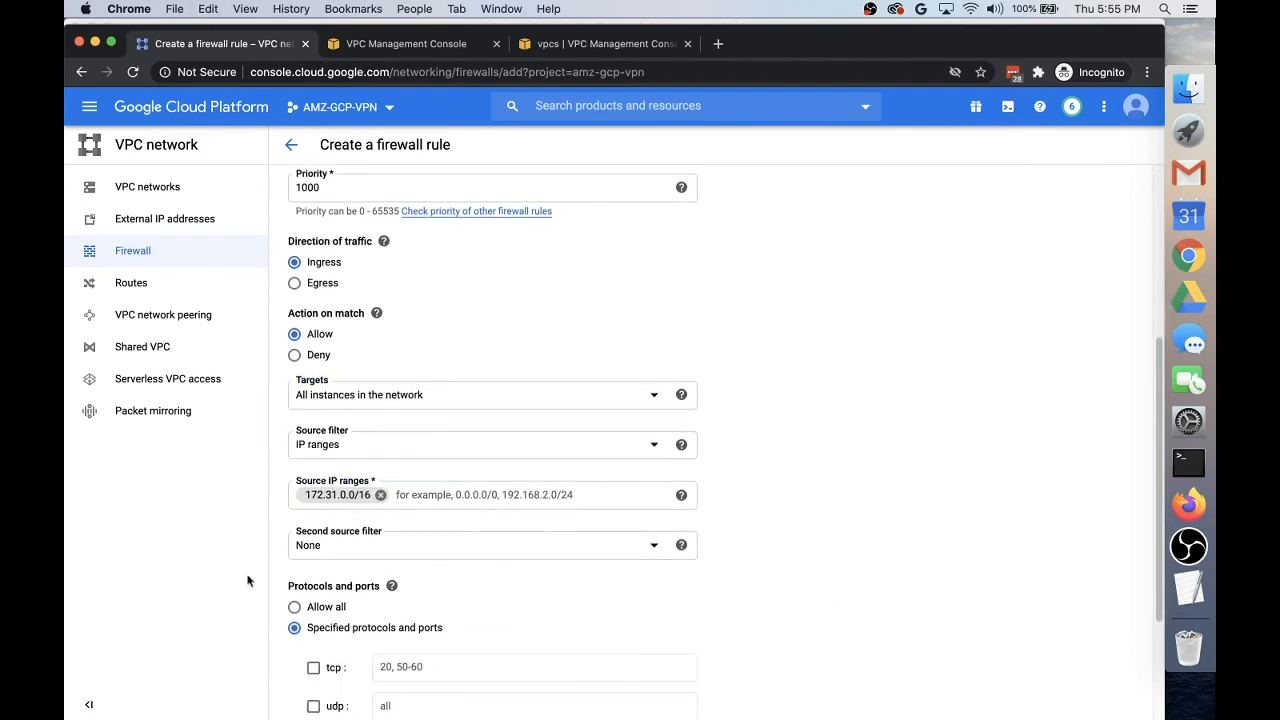
click(294, 607)
scroll(771, 630, down, 1)
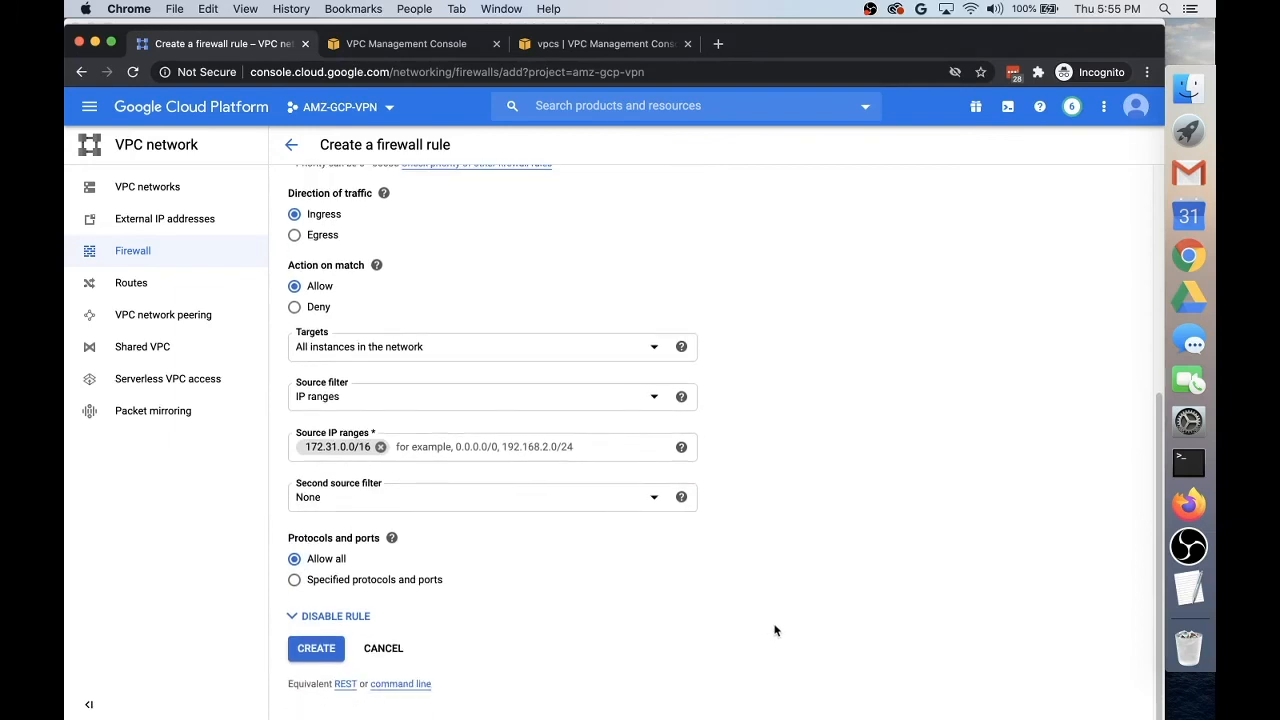
click(315, 649)
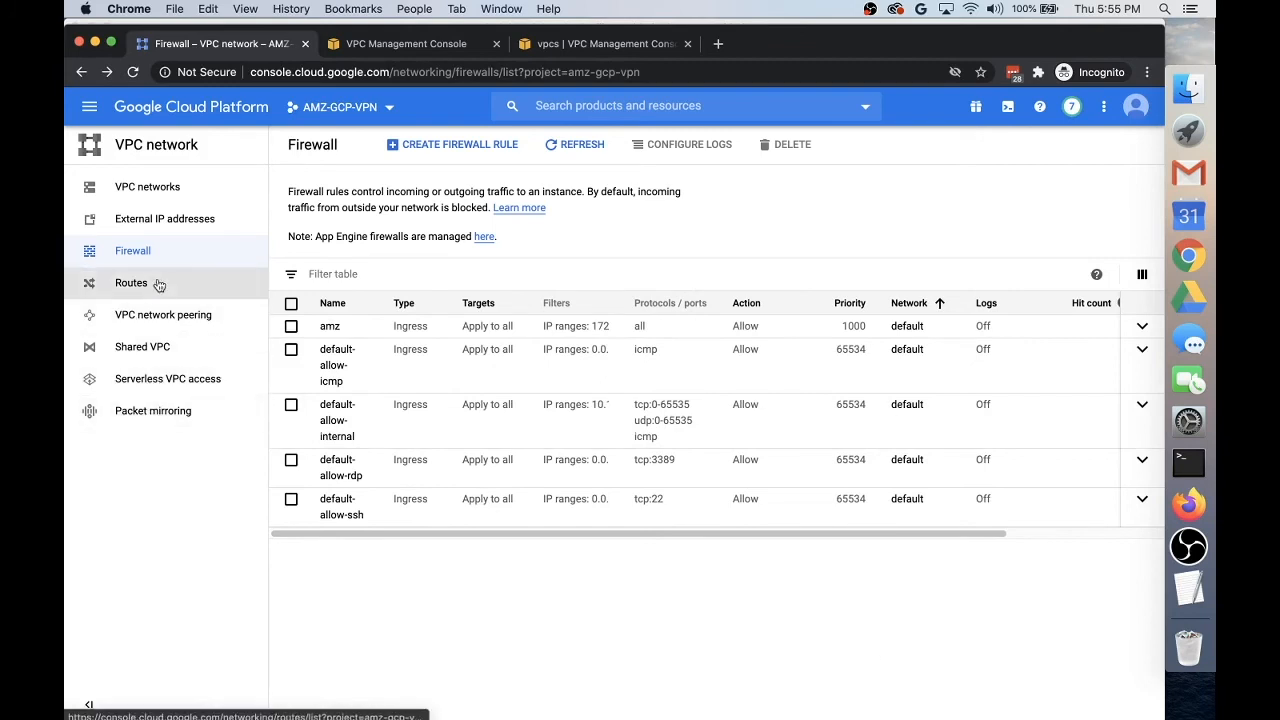
Open Hybrid Connectivity > VPN, refresh, and confirm gcp-amz-vpn and its BGP session show Established
click(90, 107)
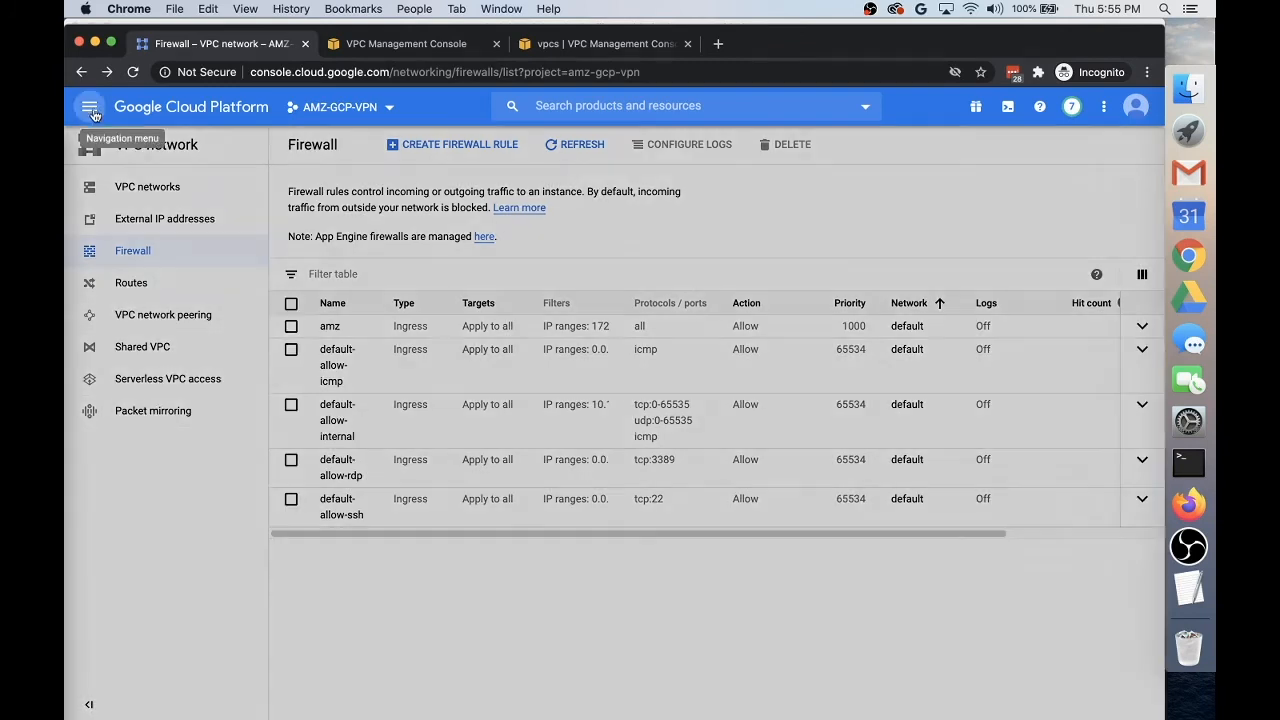
drag(291, 265, 291, 426)
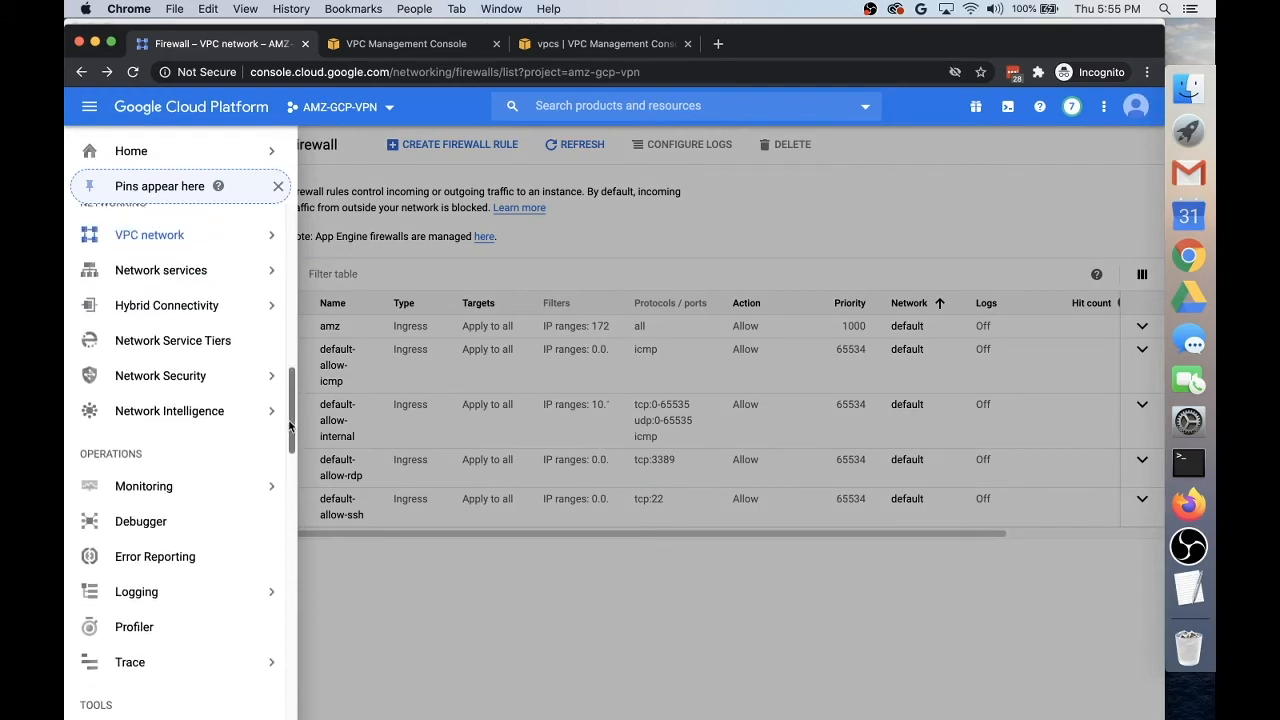
mouse_move(250, 308)
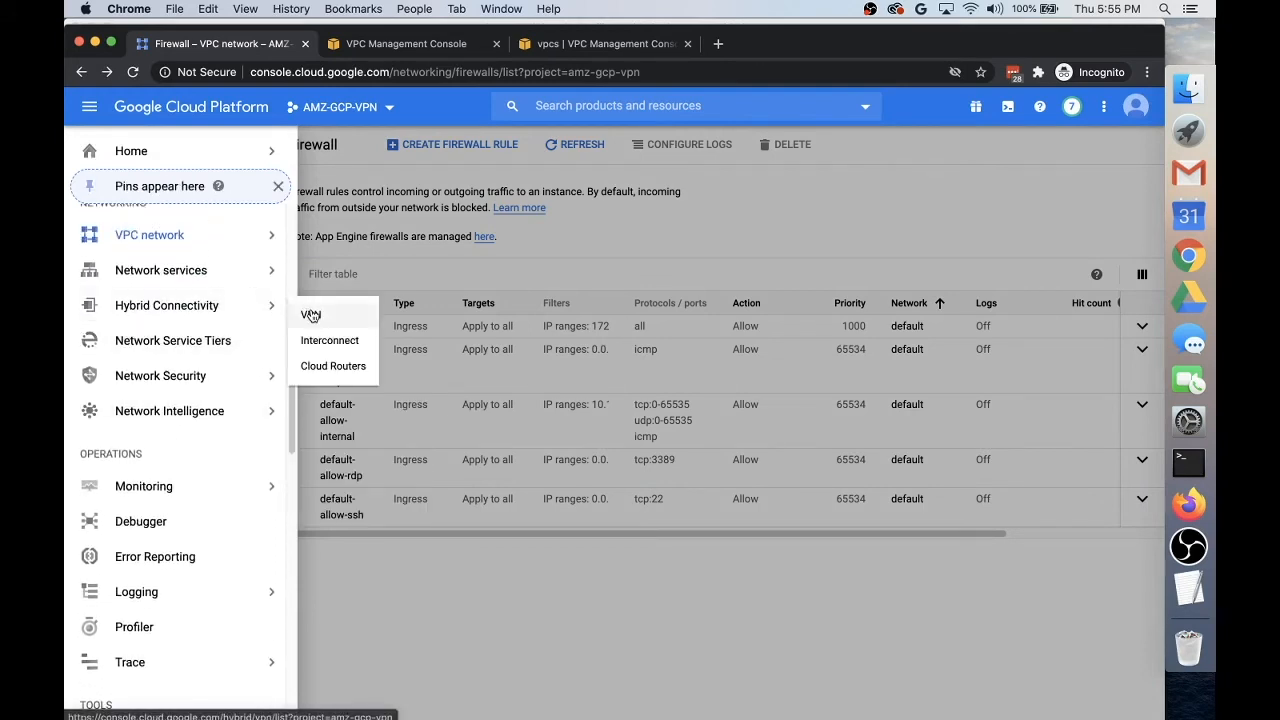
click(311, 315)
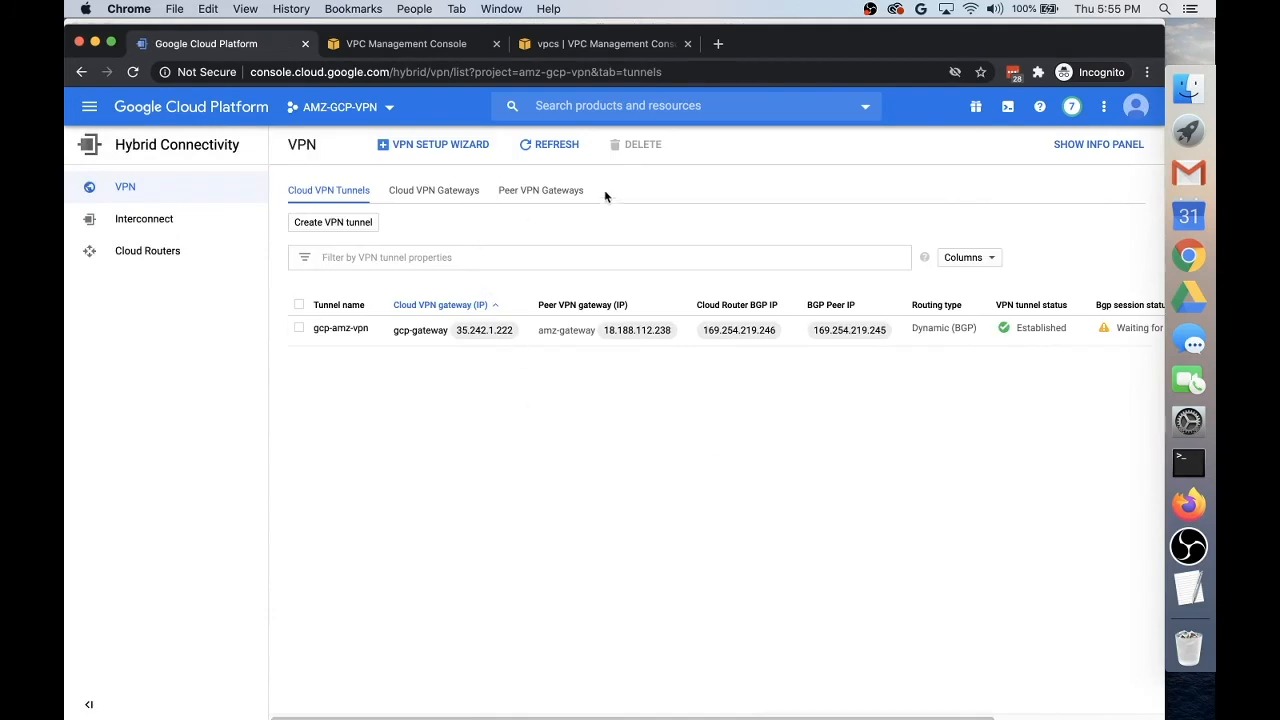
click(556, 144)
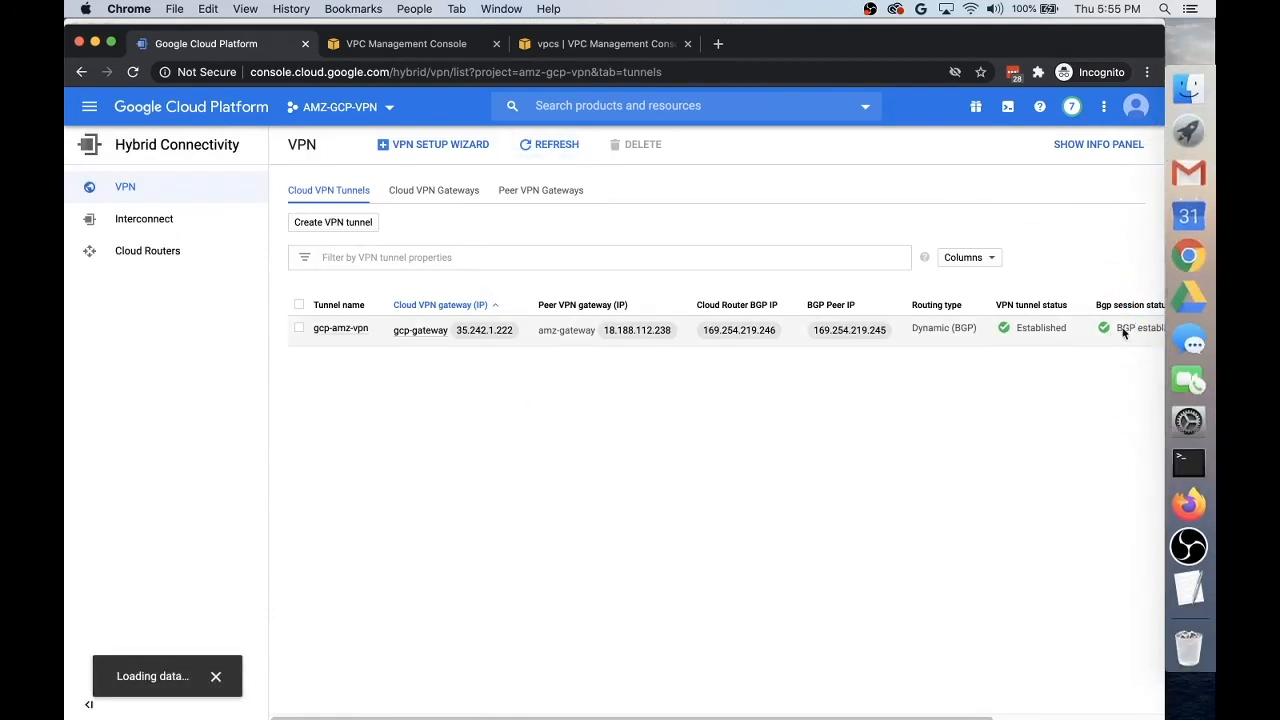
drag(1070, 329, 1016, 330)
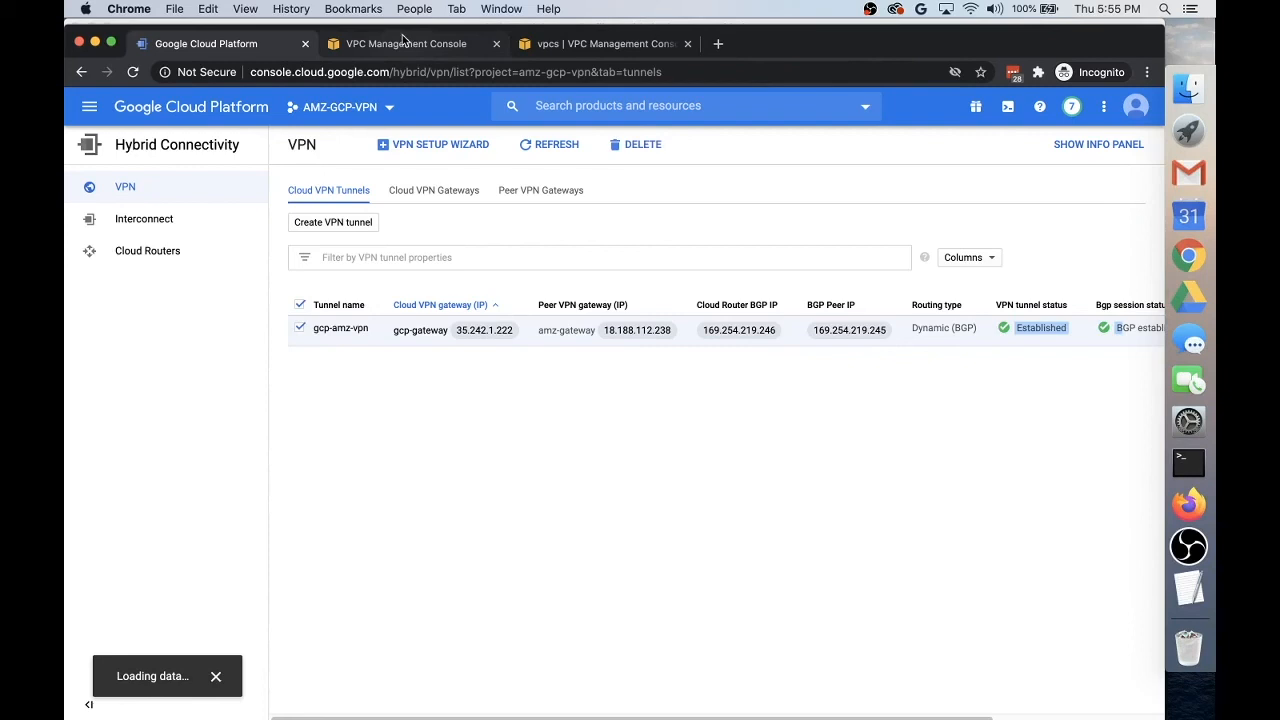
In AWS, open Route Tables and view routes for rtb-8a5831e1
click(405, 40)
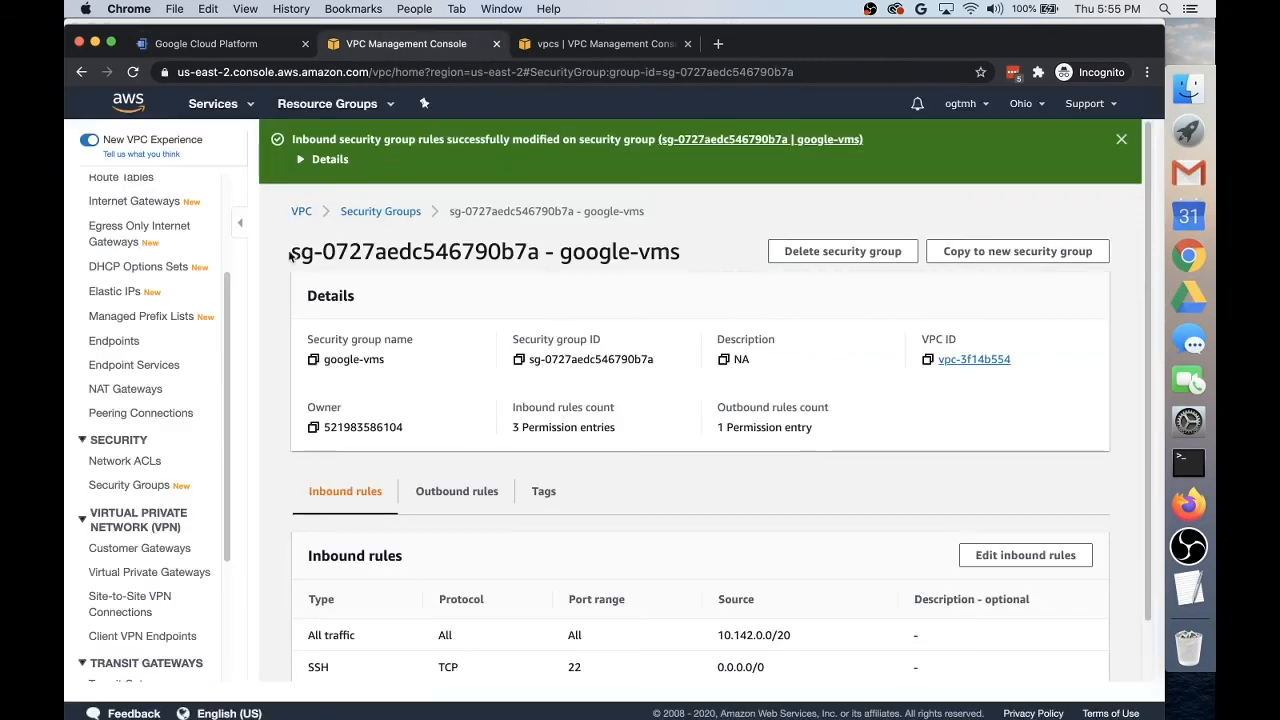
scroll(228, 294, down, 1)
scroll(228, 294, up, 3)
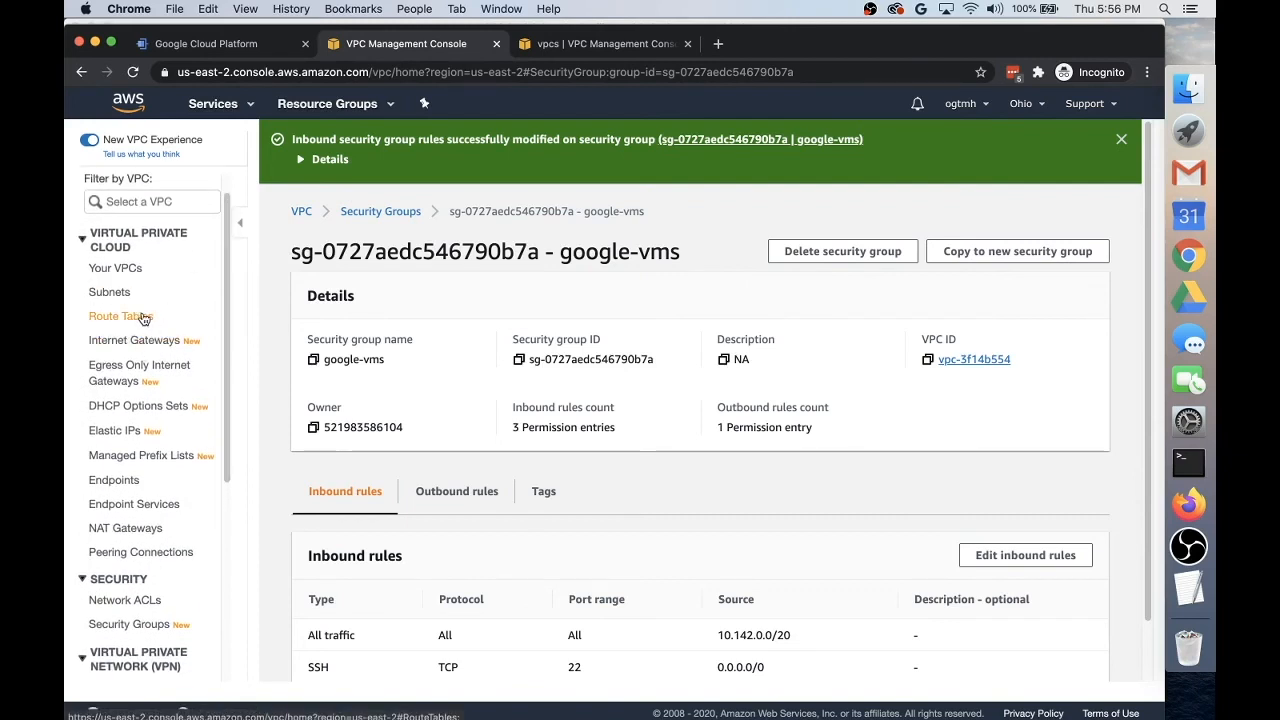
click(144, 318)
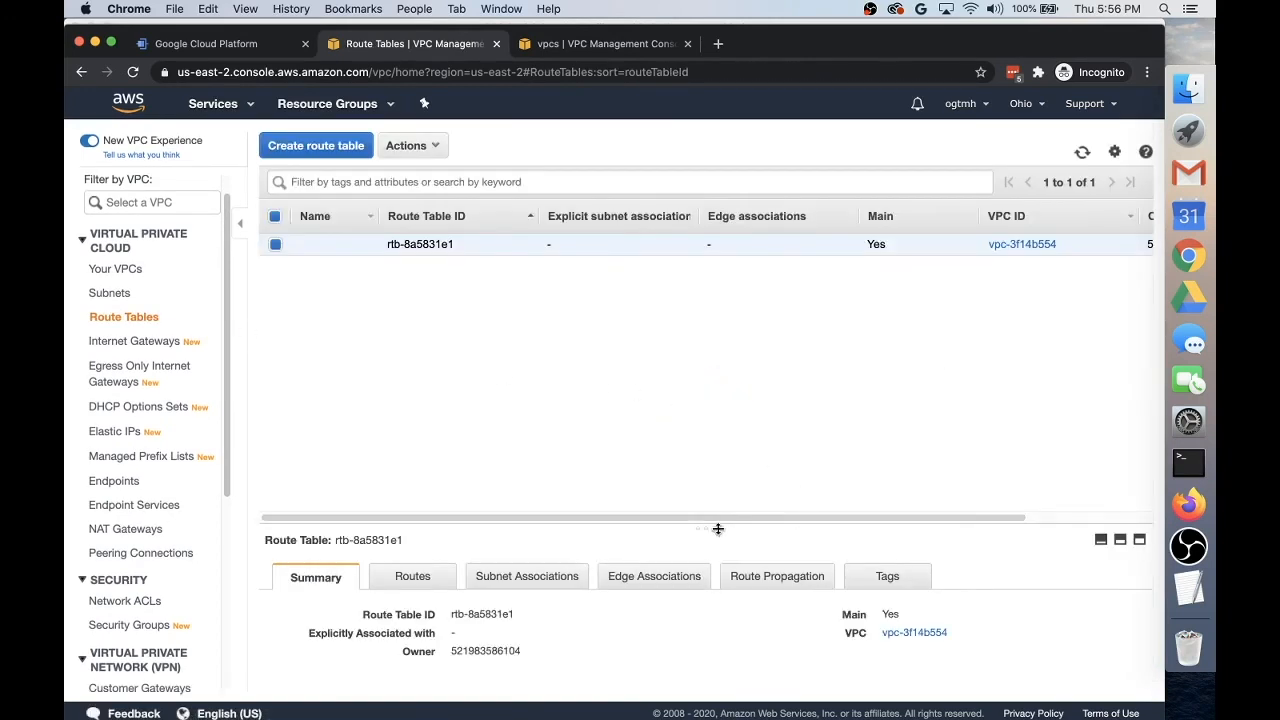
drag(703, 528, 697, 334)
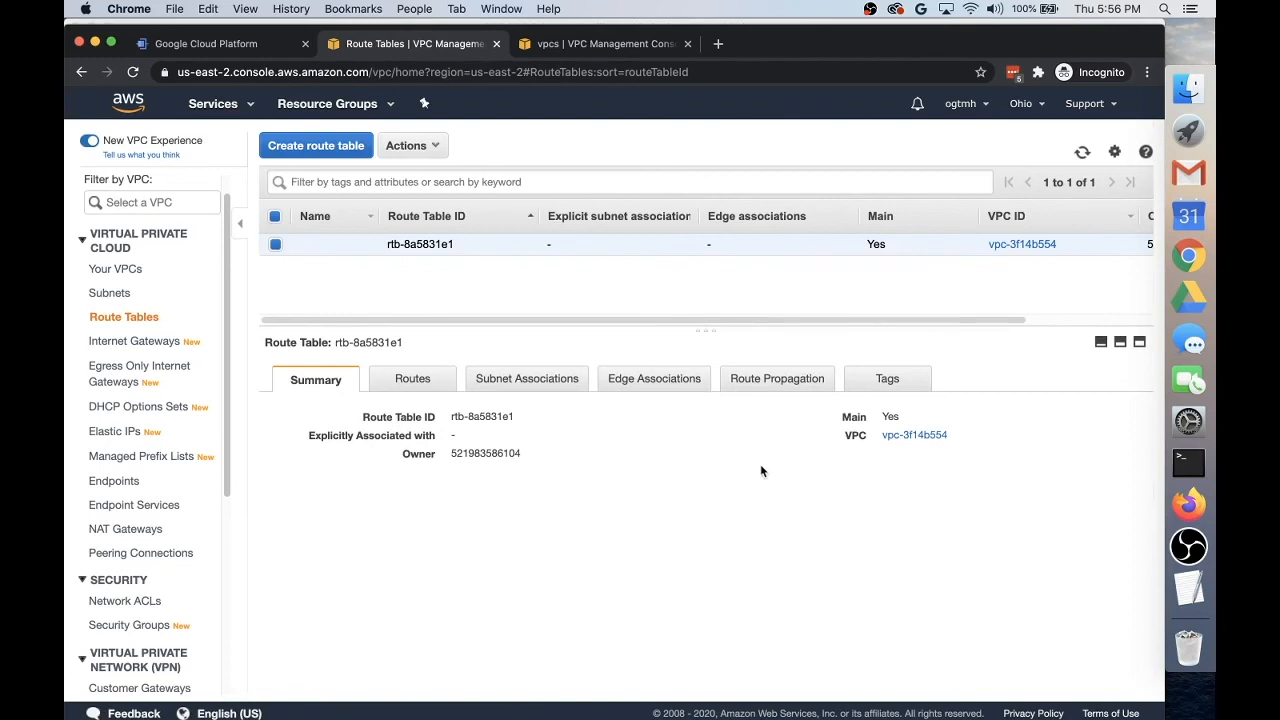
click(414, 384)
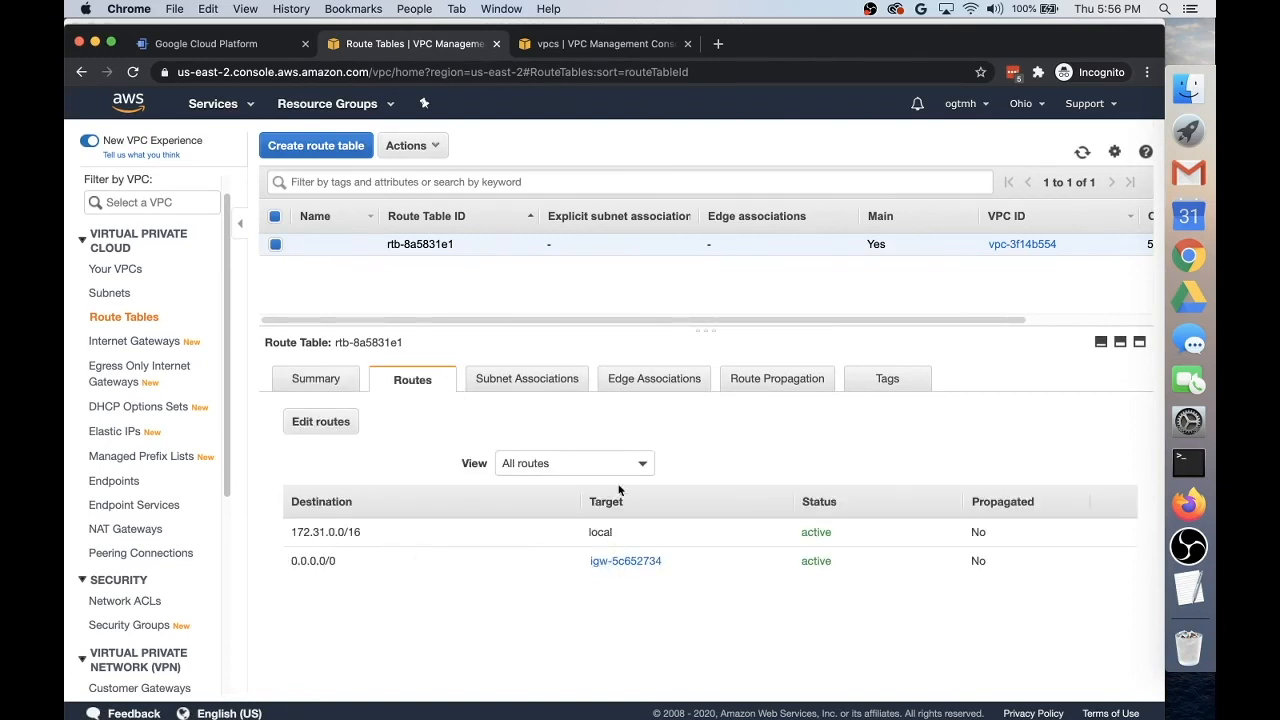
Enable route propagation from vgw-0c2c0921bbb4fa15c and verify the new 10.142.0.0/20 route
click(768, 382)
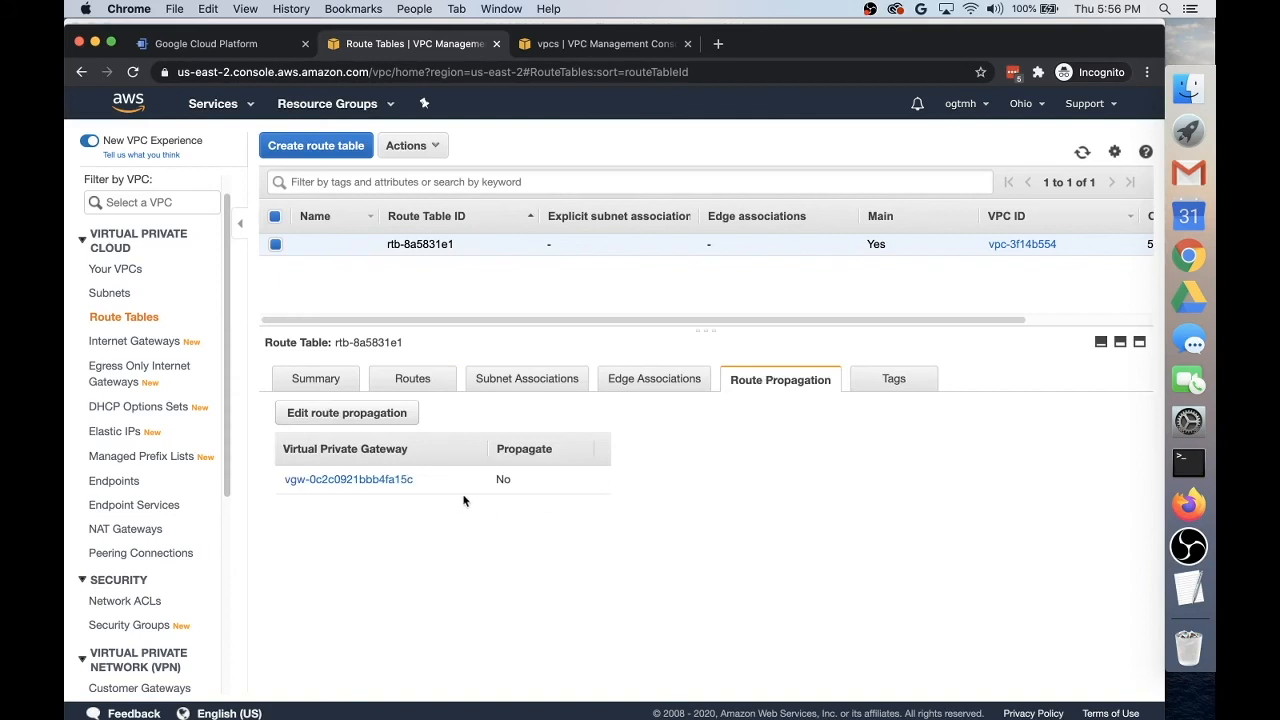
click(347, 413)
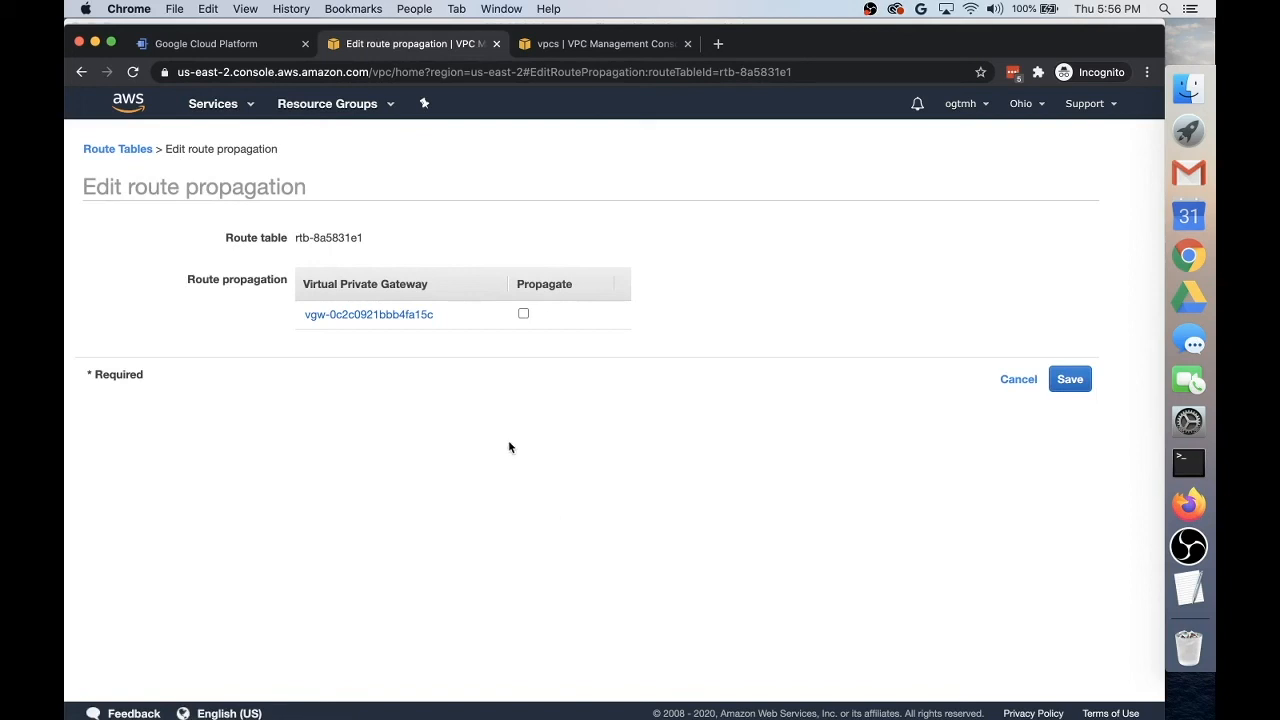
click(523, 314)
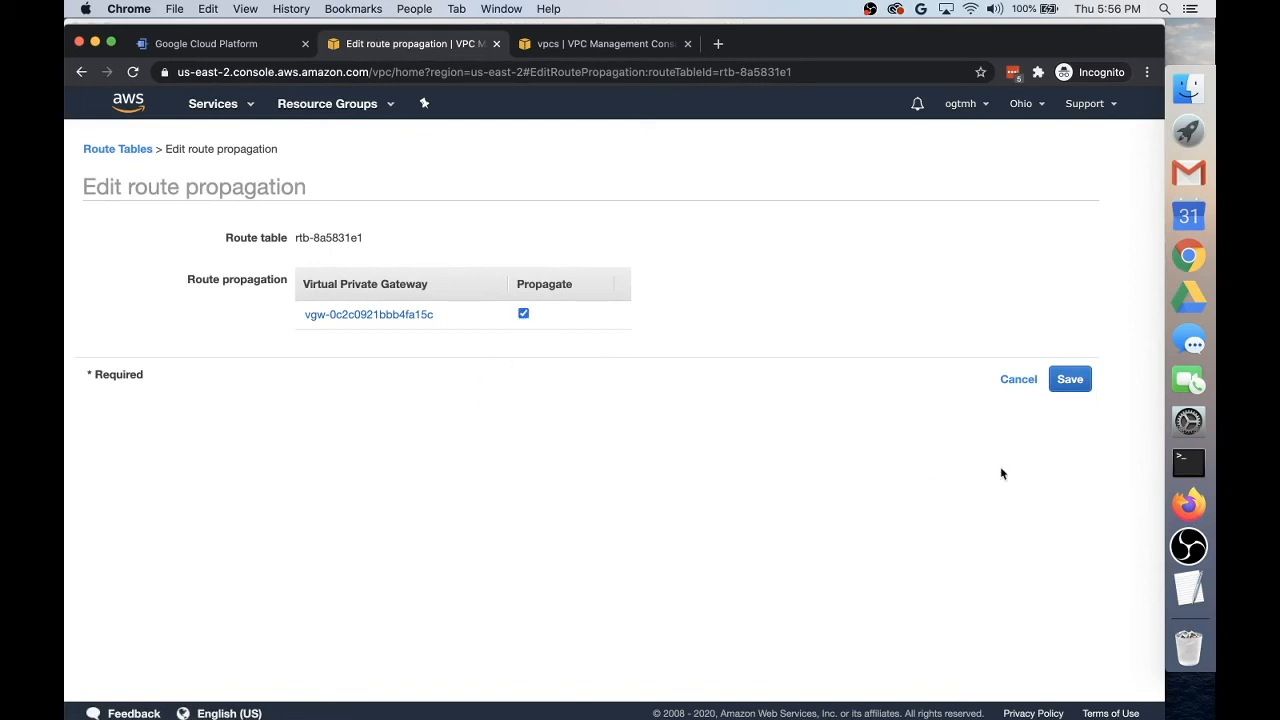
click(1070, 380)
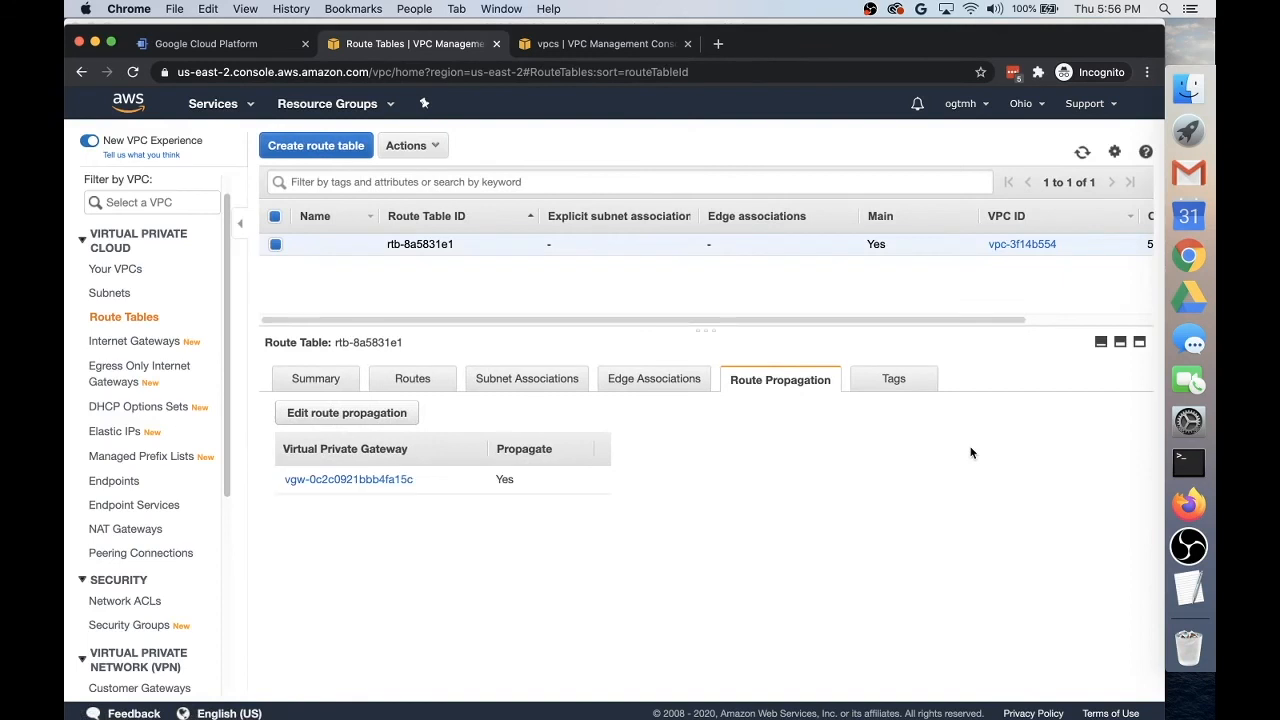
click(396, 386)
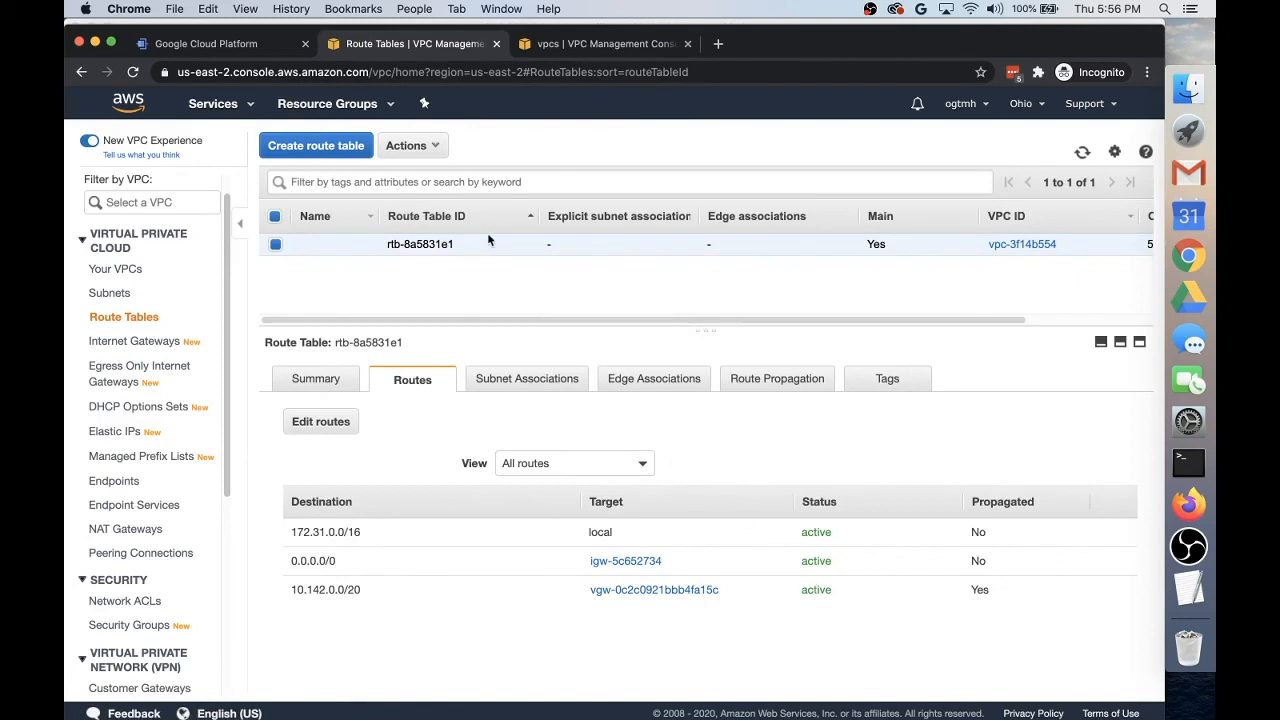
click(198, 52)
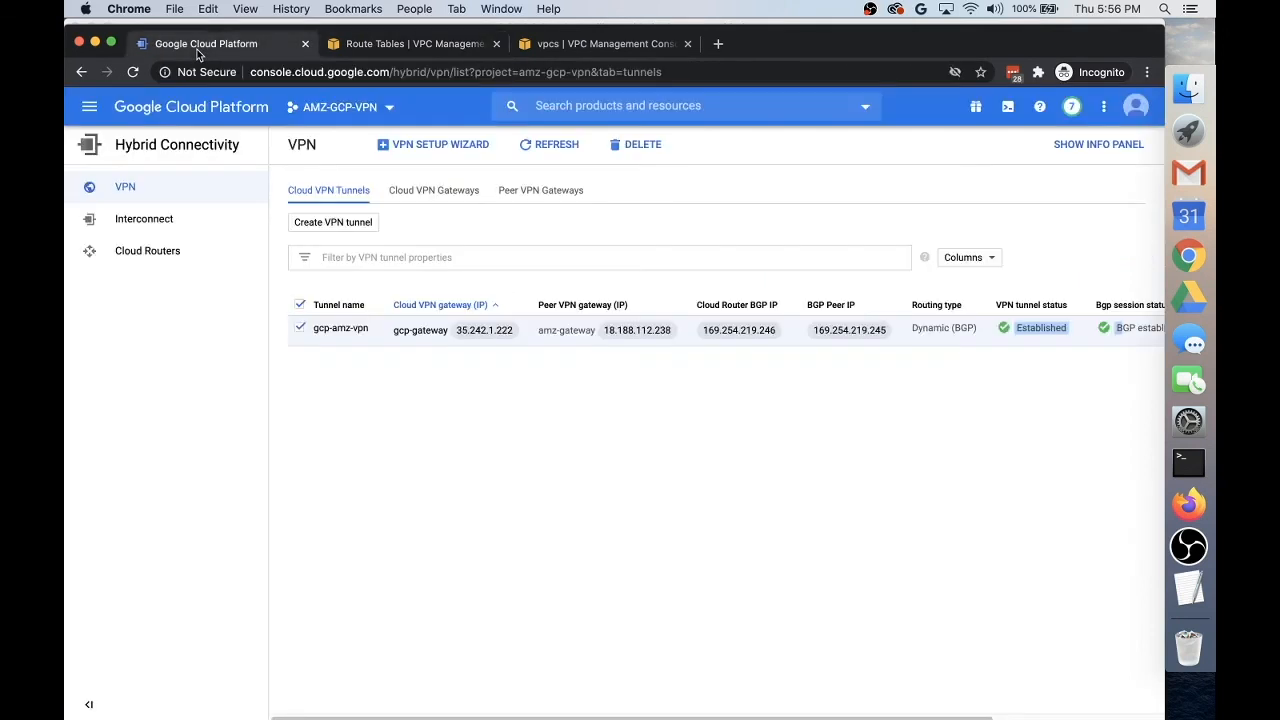
Start a browser SSH session to instance-1 (10.142.0.2) from Compute Engine's VM instances list
click(92, 114)
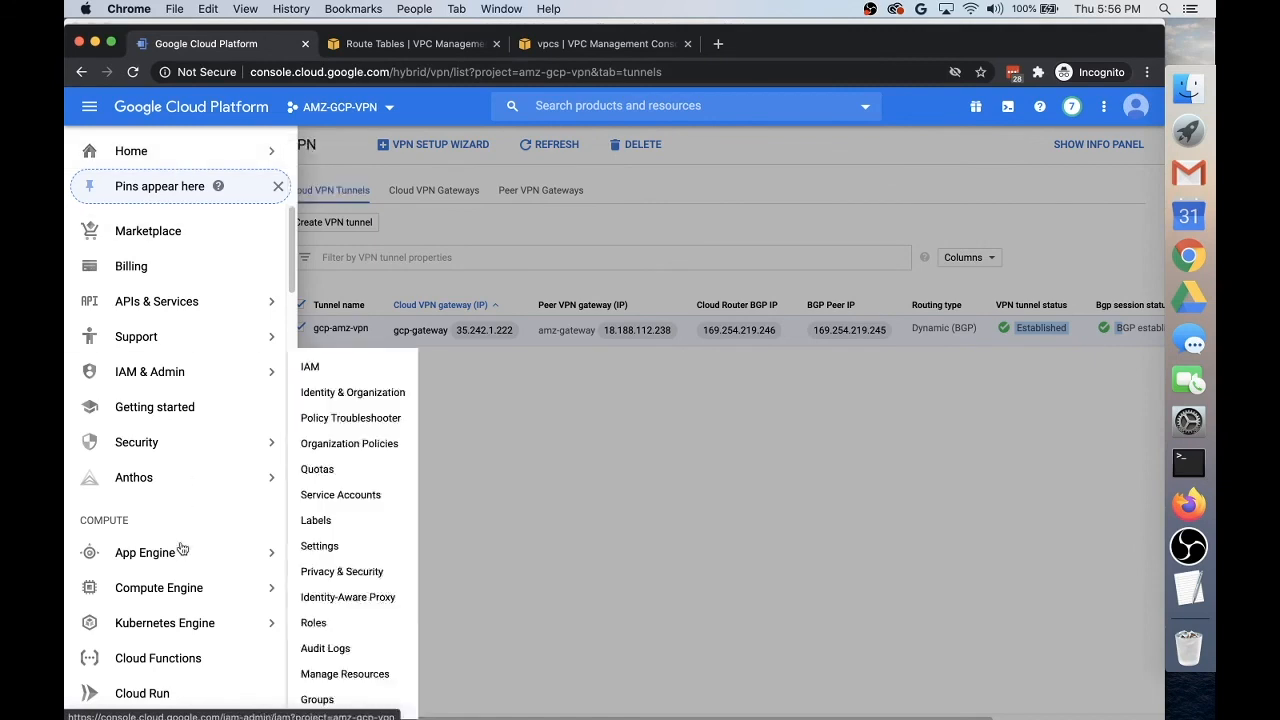
mouse_move(243, 587)
click(335, 117)
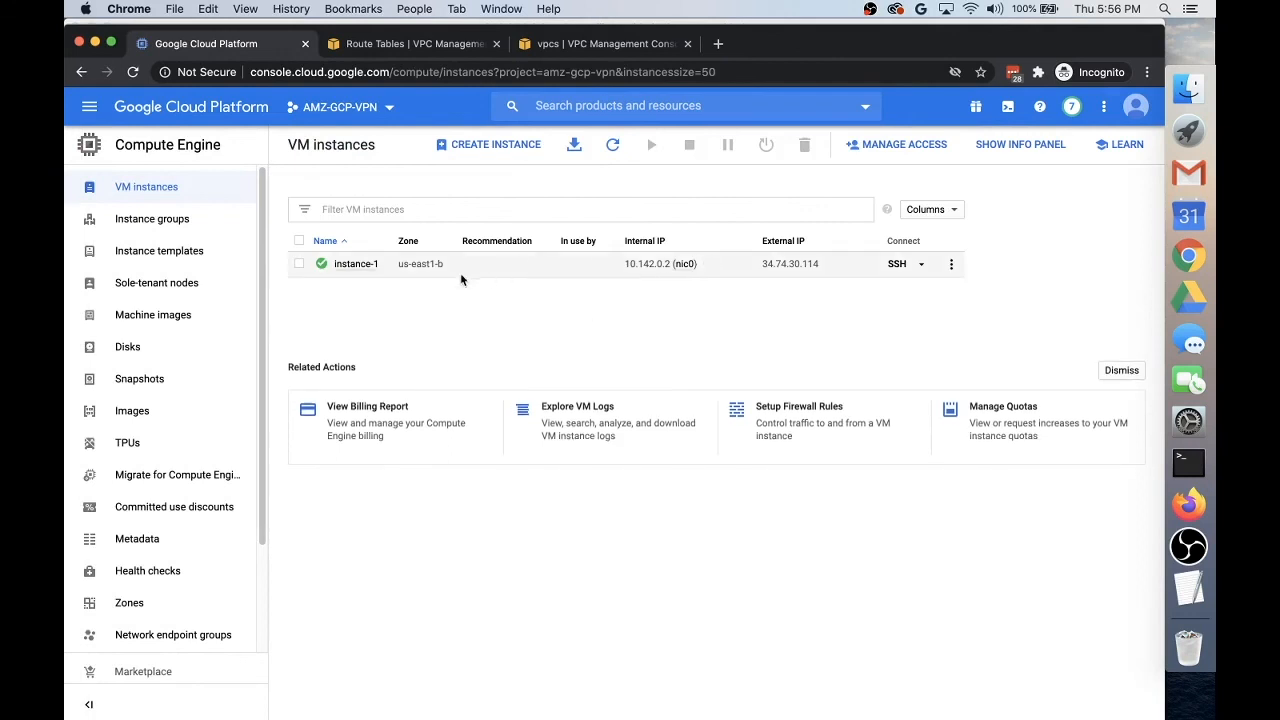
click(893, 264)
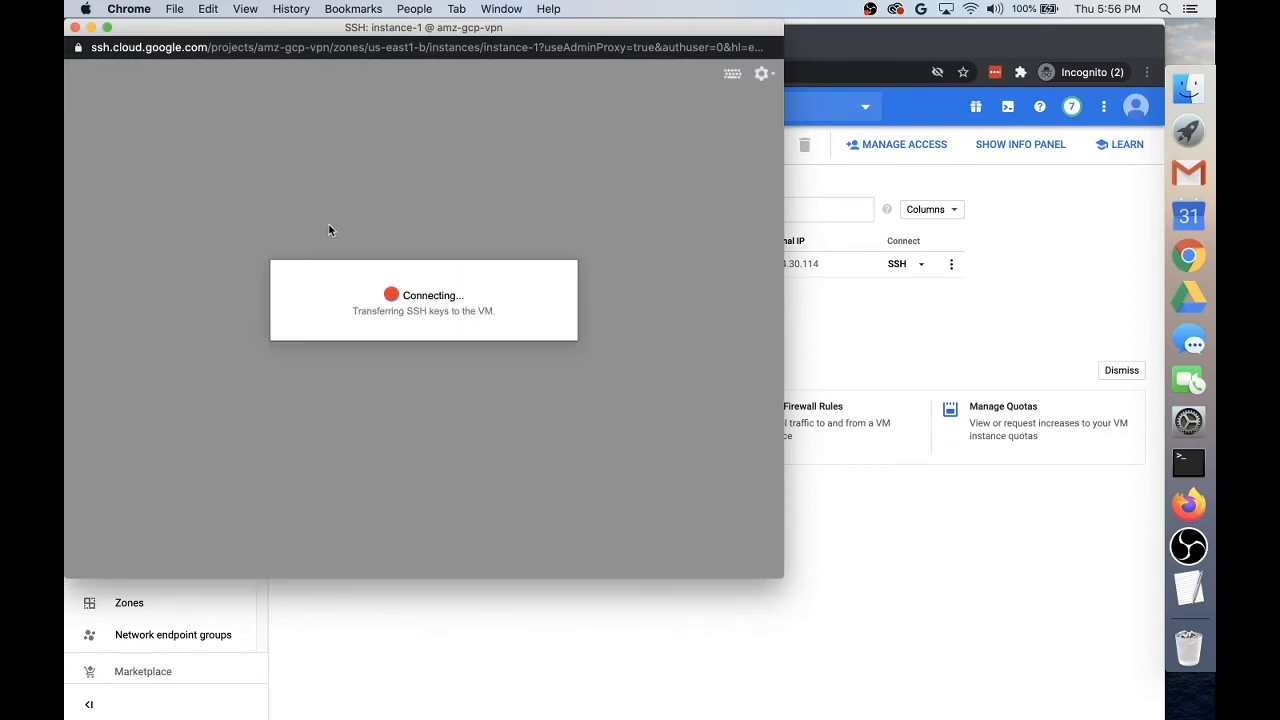
click(893, 355)
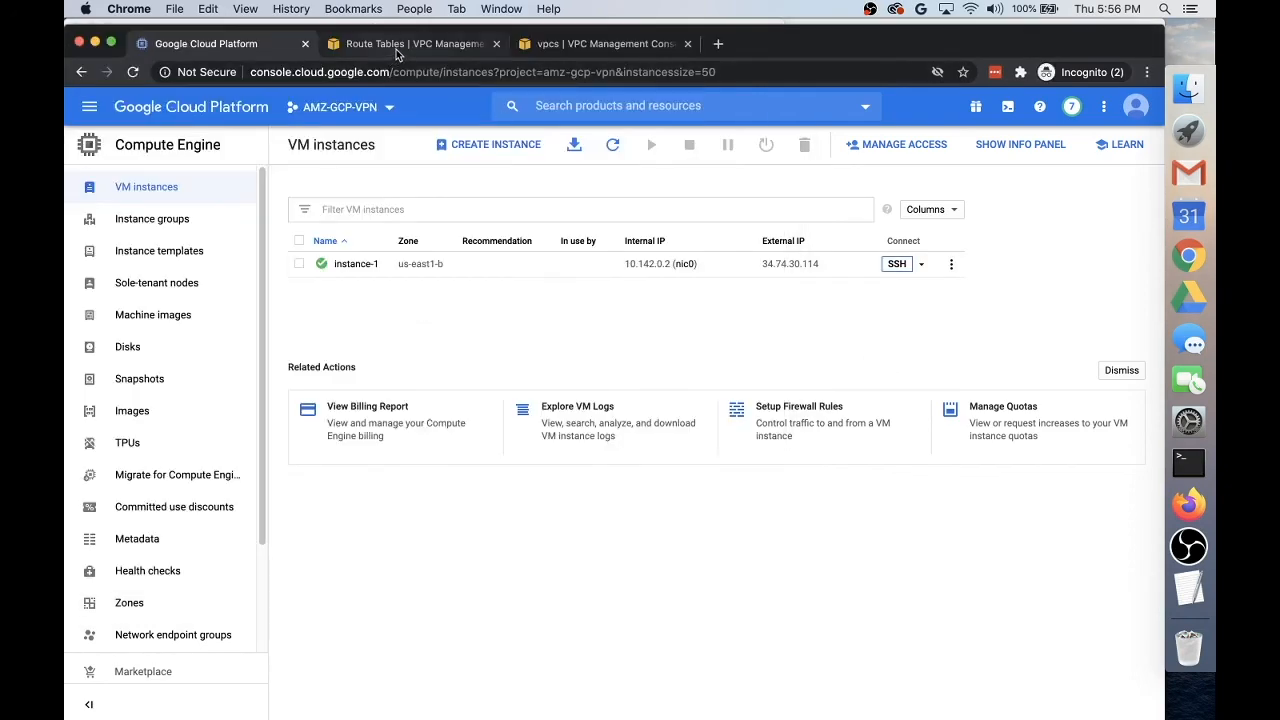
click(397, 45)
Copy the example ssh command from the running t2.micro EC2 instance's Connect dialog
click(222, 106)
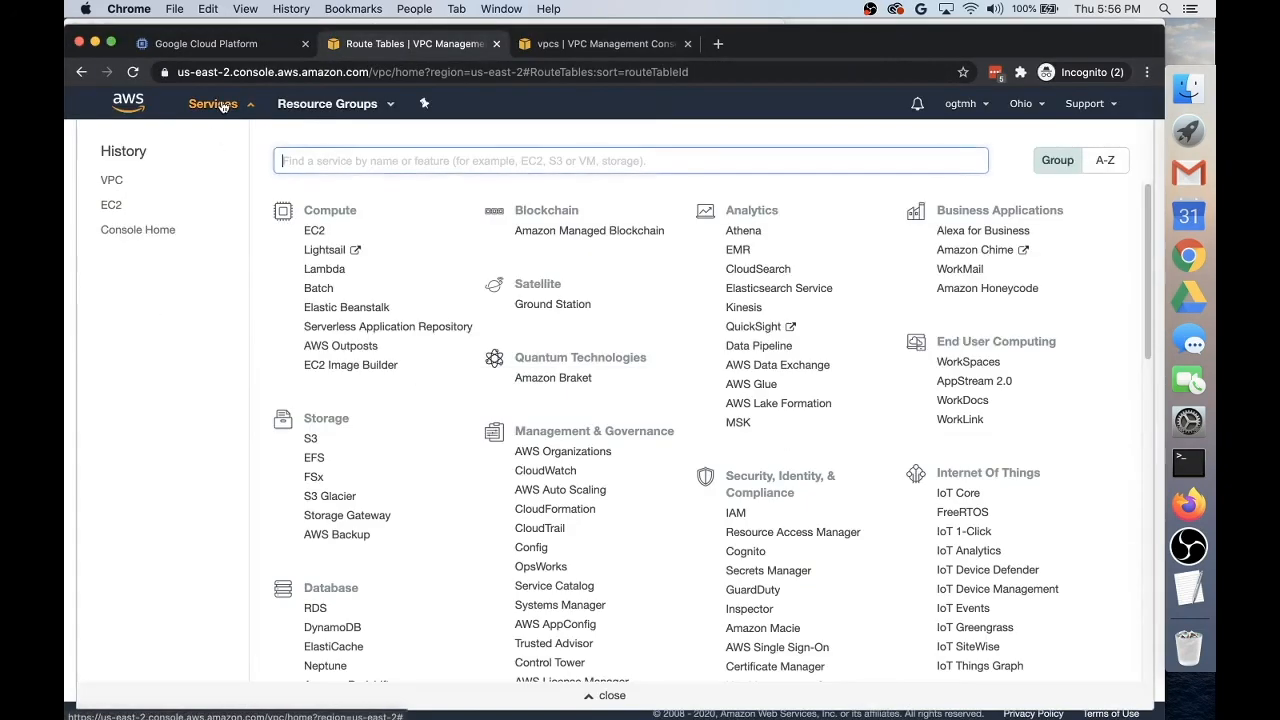
click(111, 205)
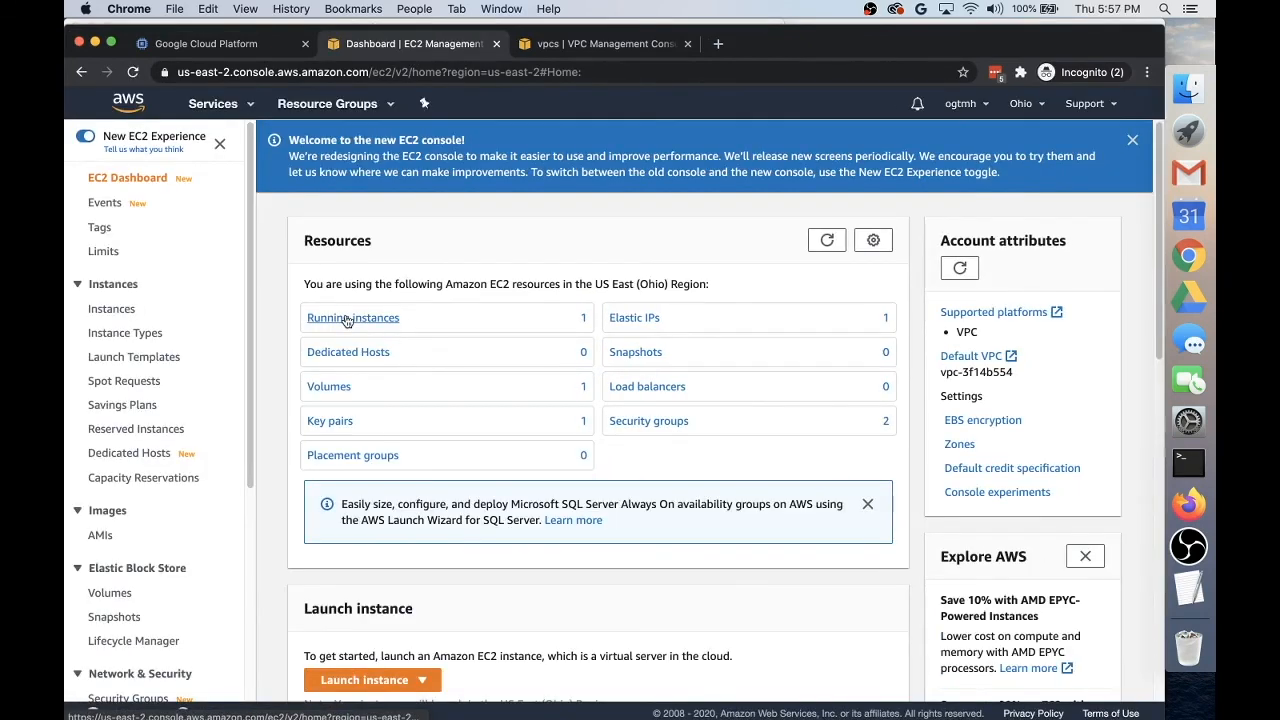
click(347, 318)
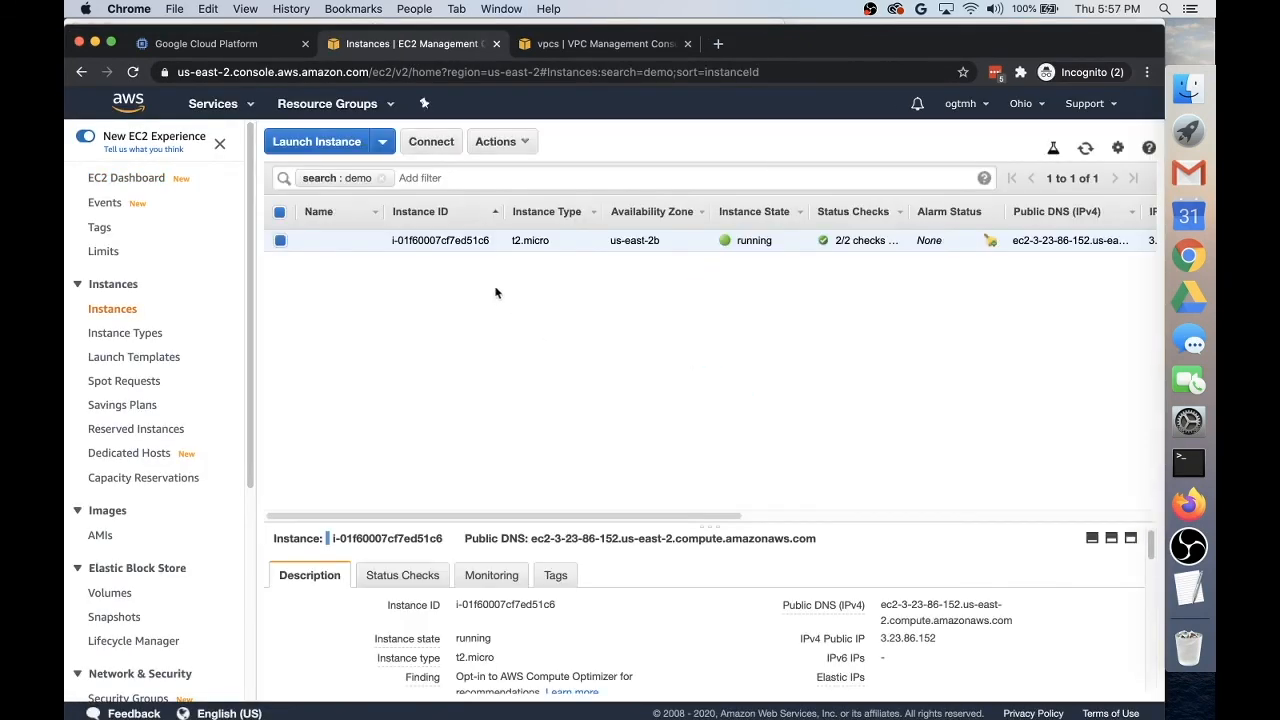
click(443, 148)
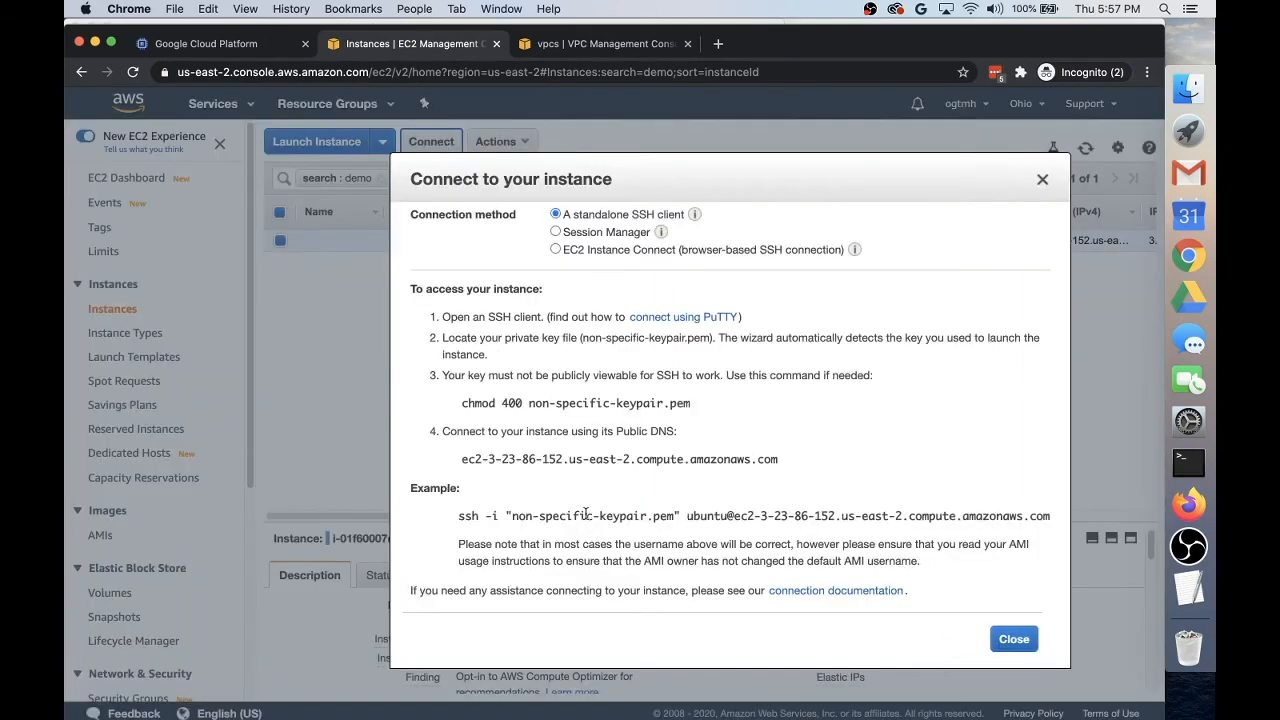
drag(458, 516, 1048, 516)
key(super+c)
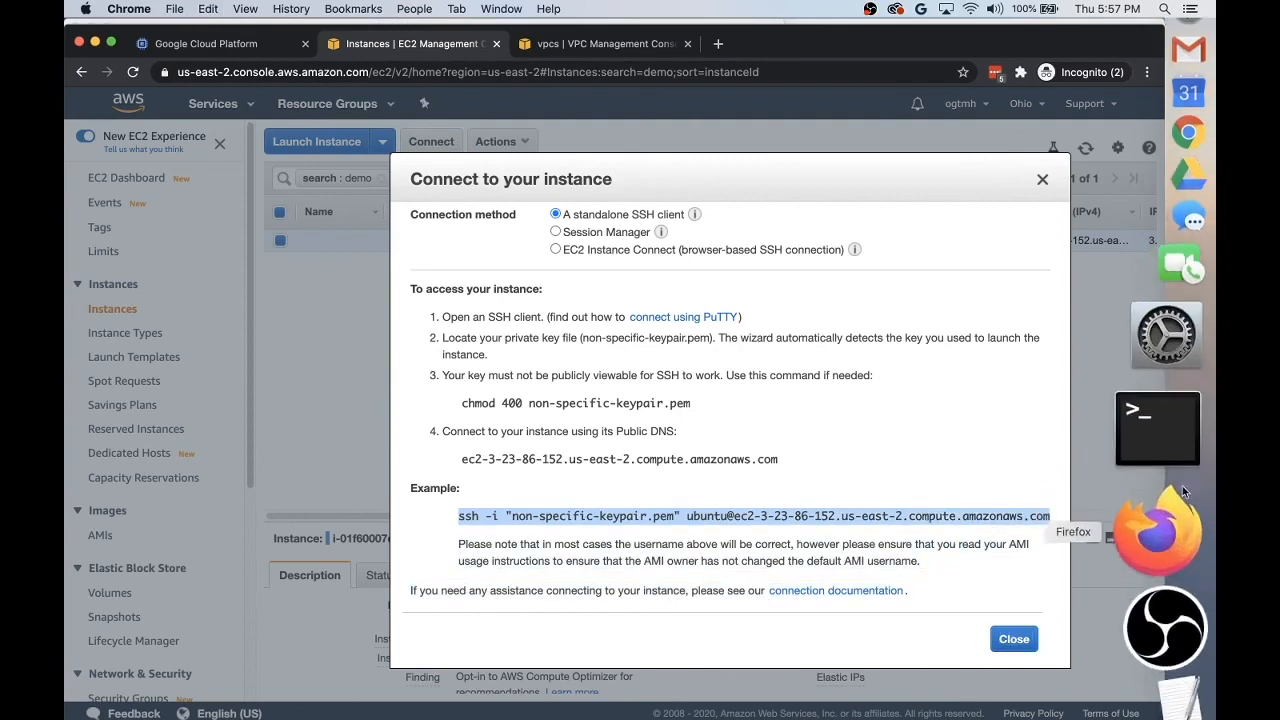
click(1150, 418)
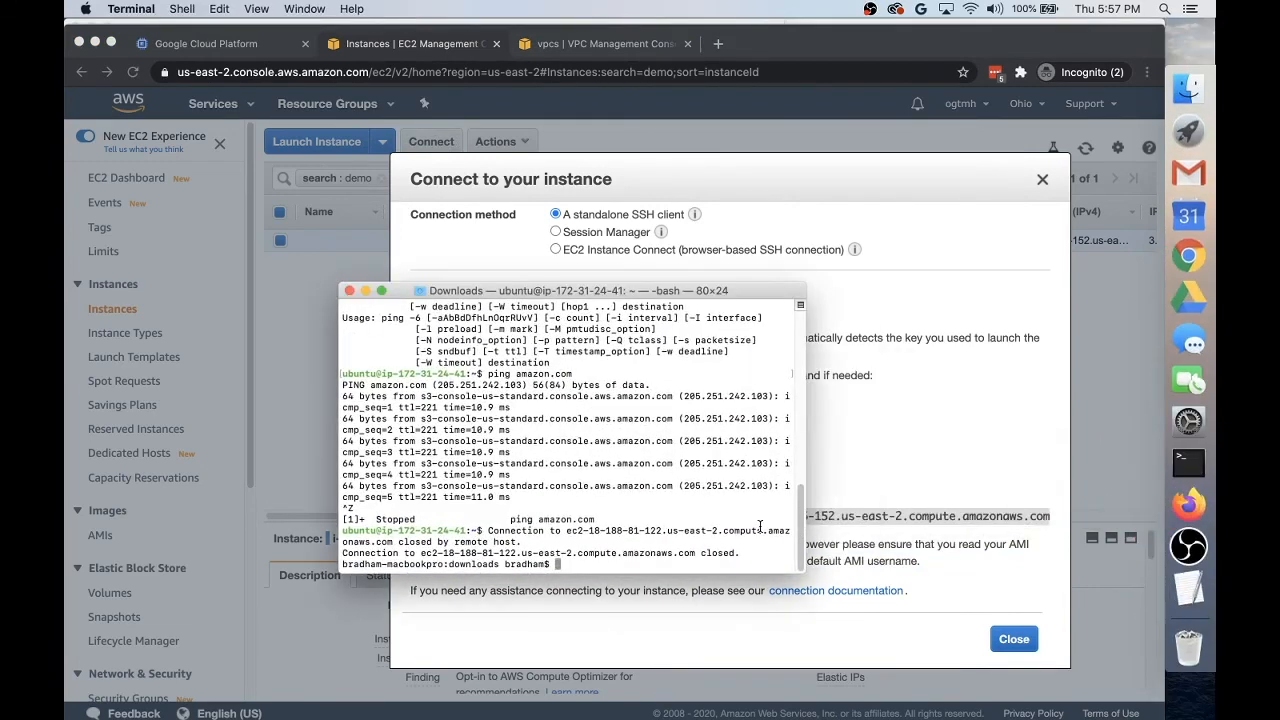
Clear the terminal and run the copied ssh -i command to the EC2 instance
text(clear)
key(Return)
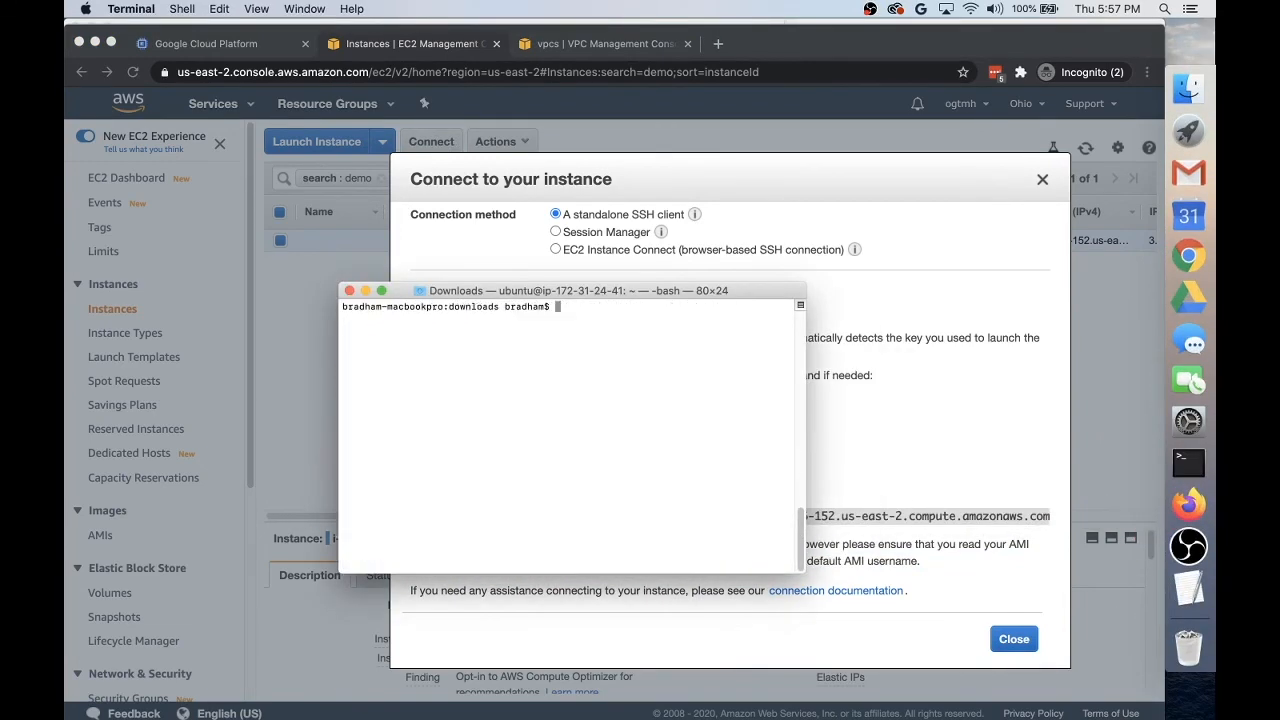
right_click(652, 430)
click(672, 449)
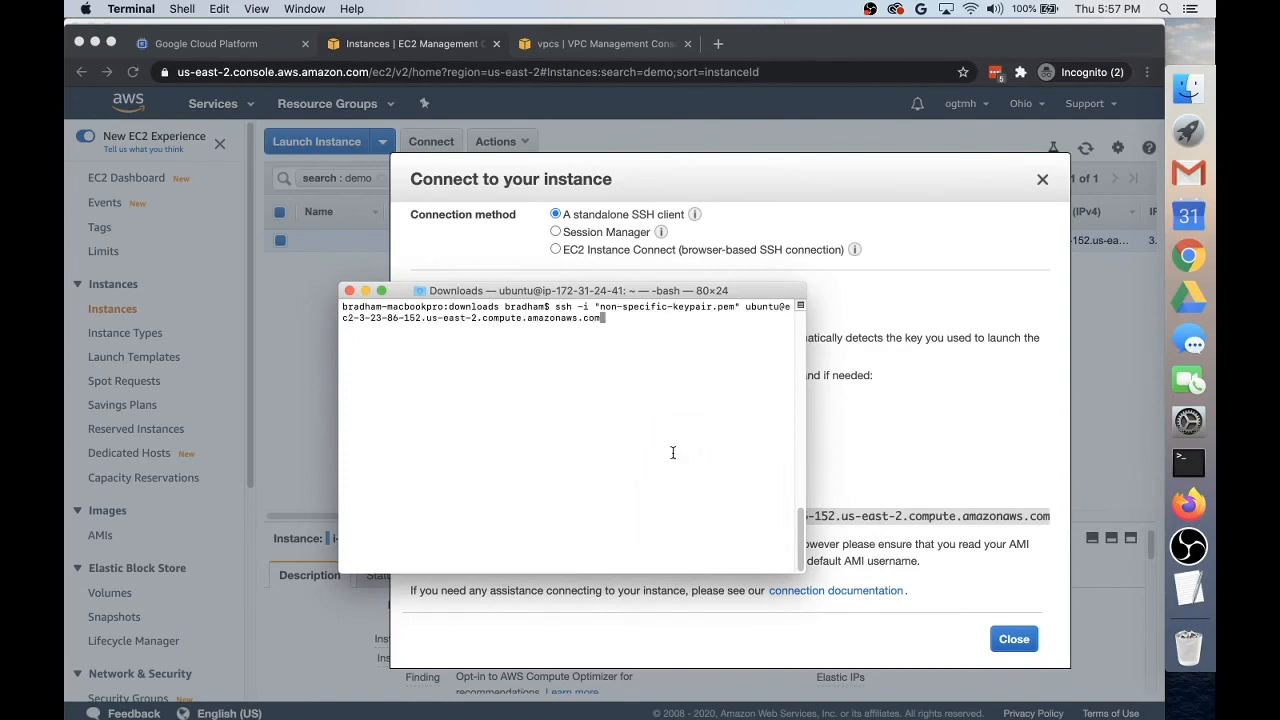
key(Up)
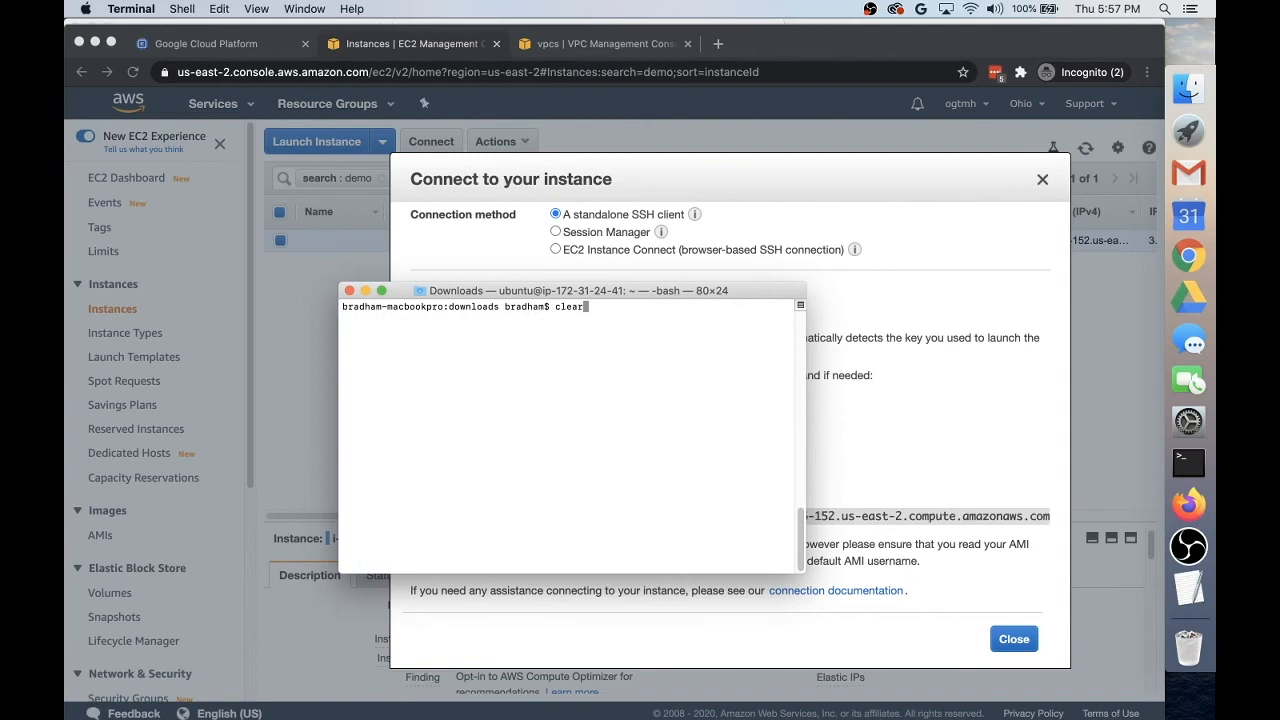
key(BackSpace)
key(BackSpace)
key(BackSpace)
key(BackSpace)
key(BackSpace)
key(super+v)
key(Return)
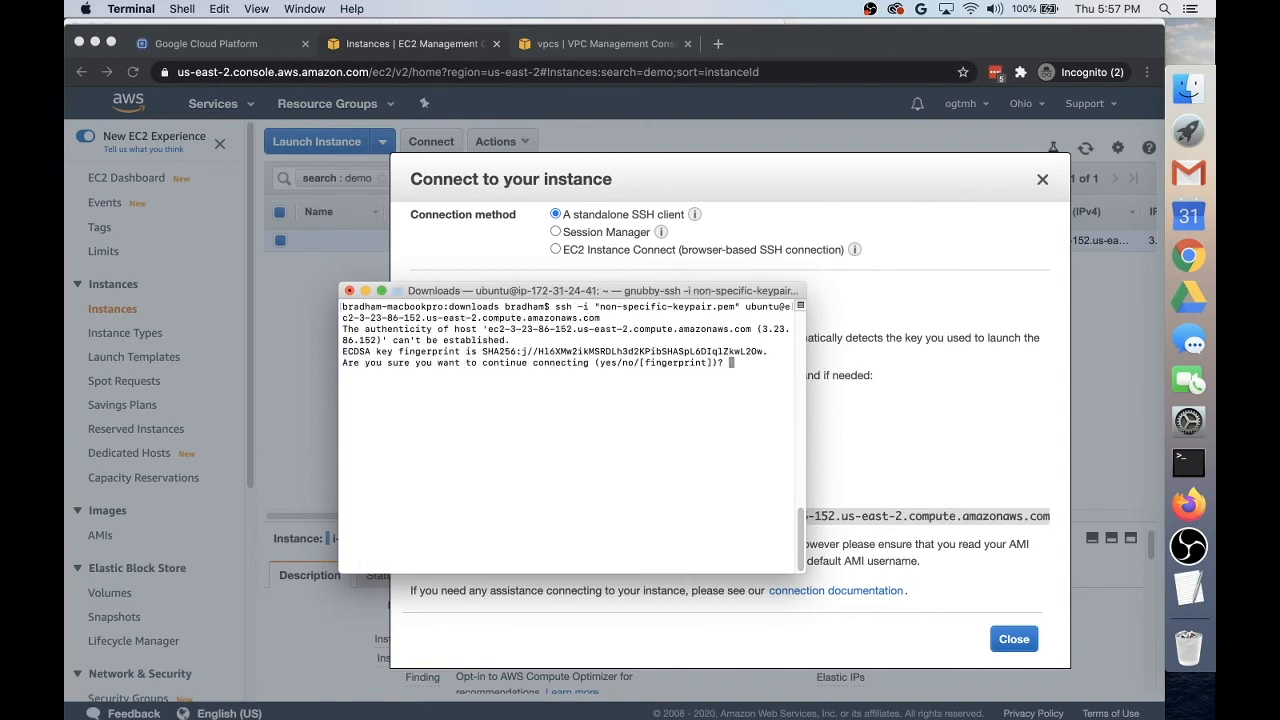
Accept the host key with 'yes' and confirm ping is available on the EC2 Ubuntu instance
text(yes)
key(Return)
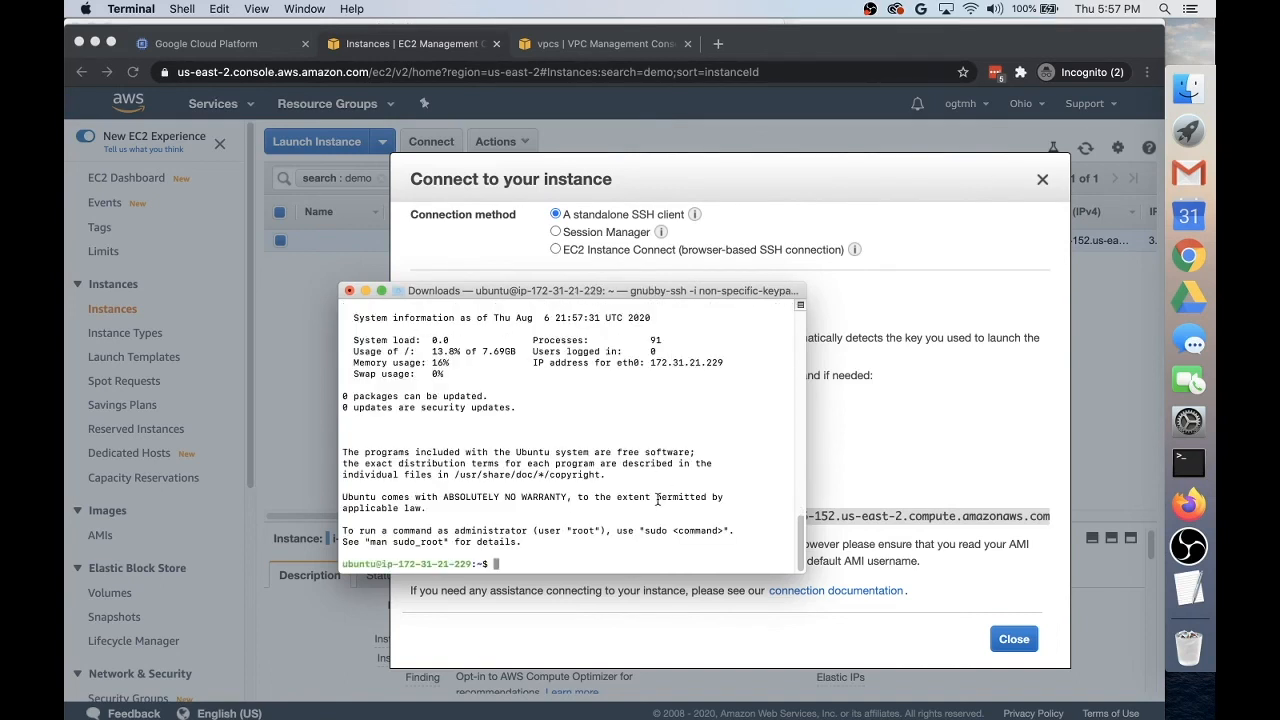
text(ping)
key(Return)
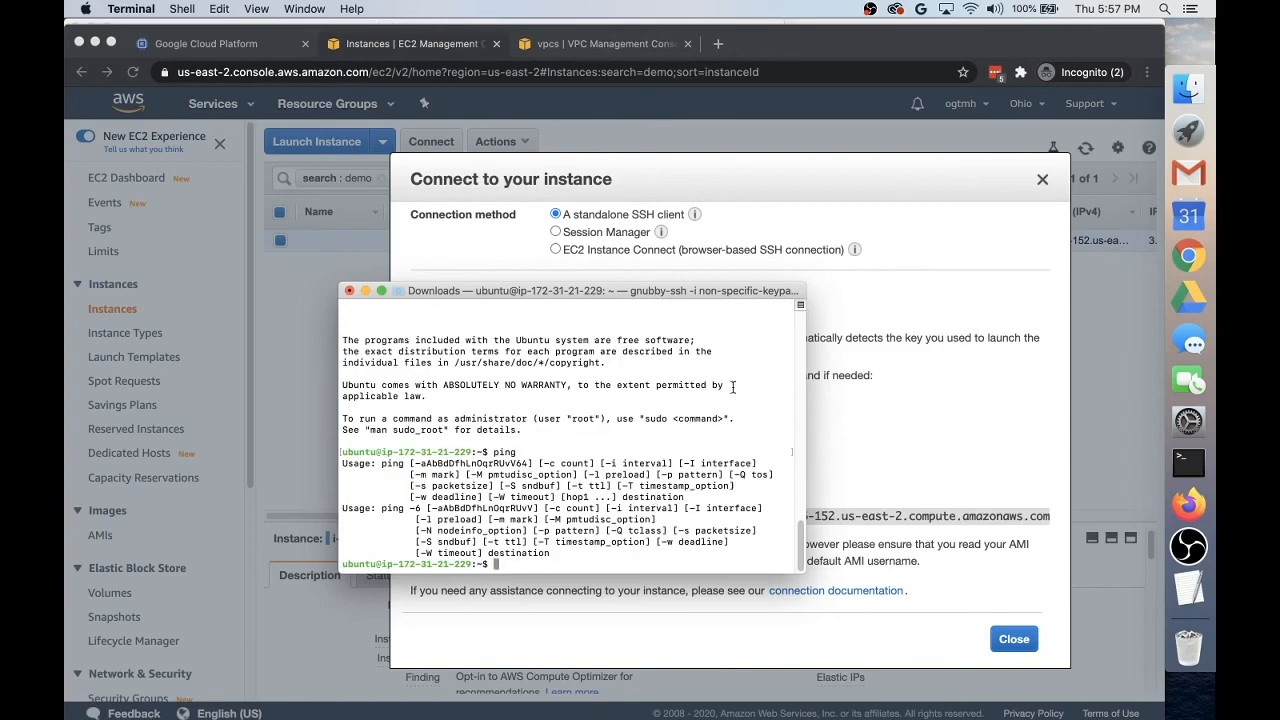
click(224, 47)
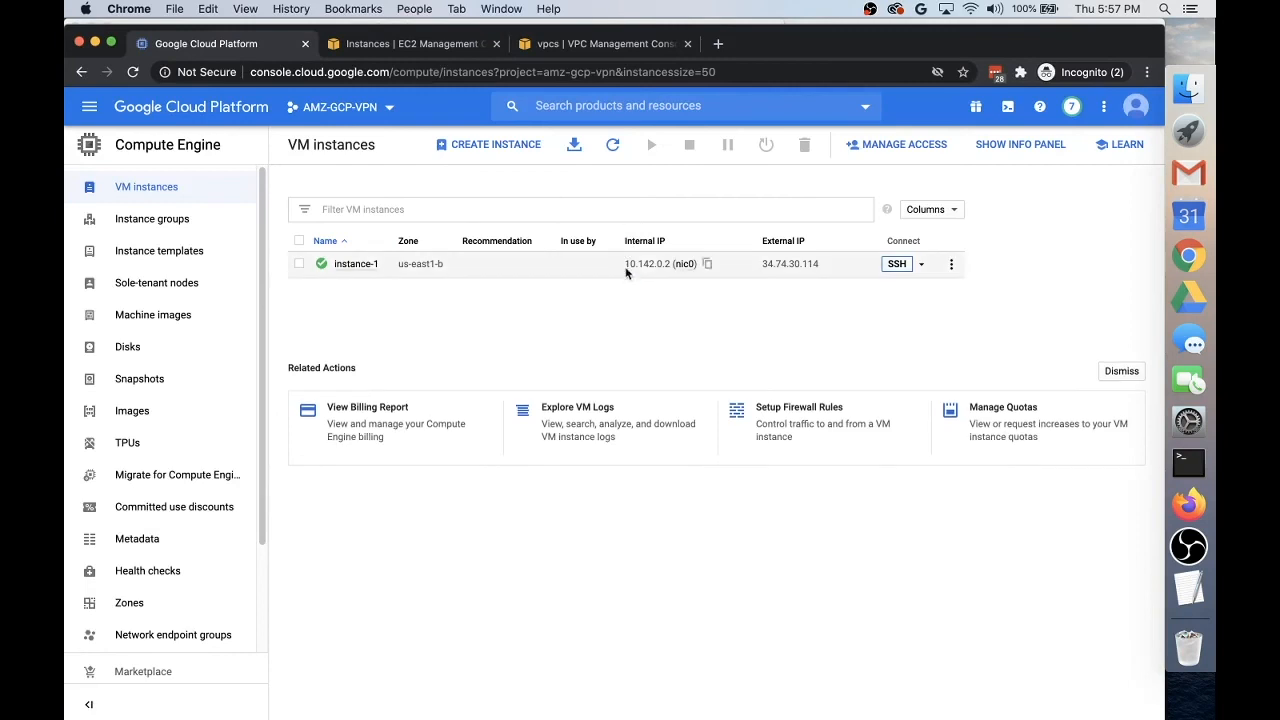
Ping instance-1's internal IP 10.142.0.2 from the EC2 instance's terminal session
drag(625, 264, 669, 264)
key(super+c)
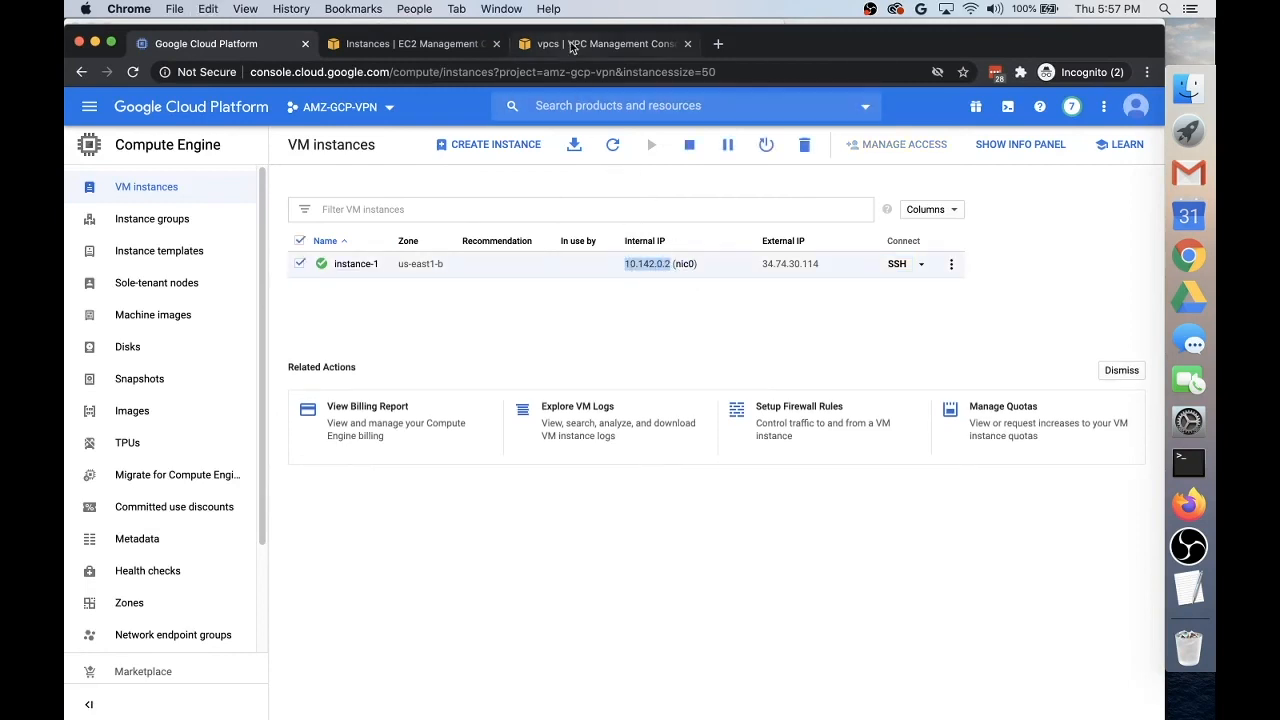
click(1175, 455)
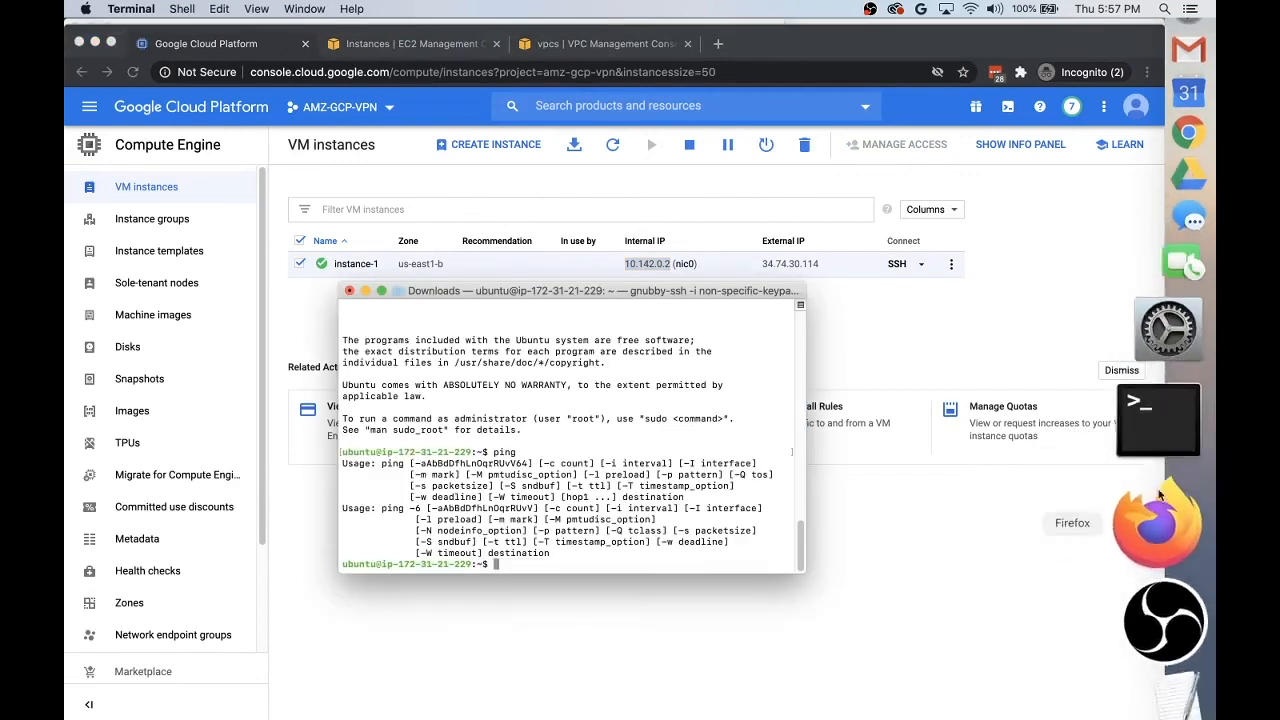
text(ping)
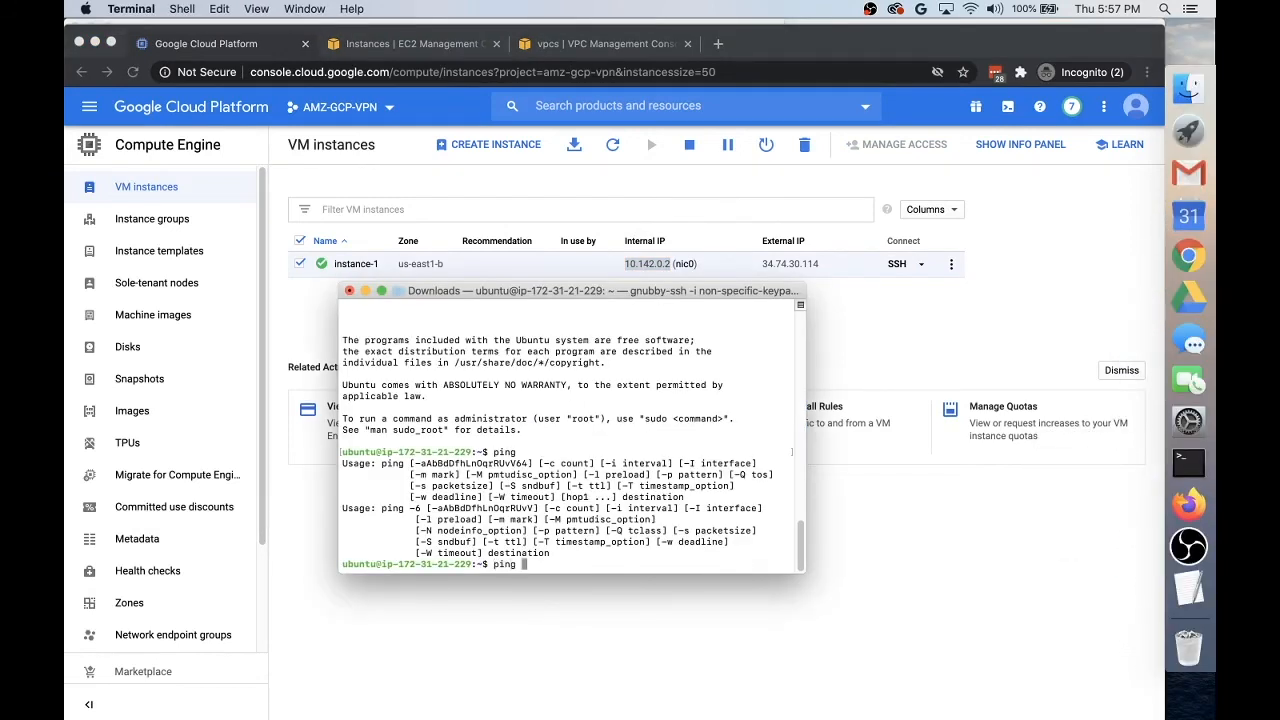
right_click(632, 557)
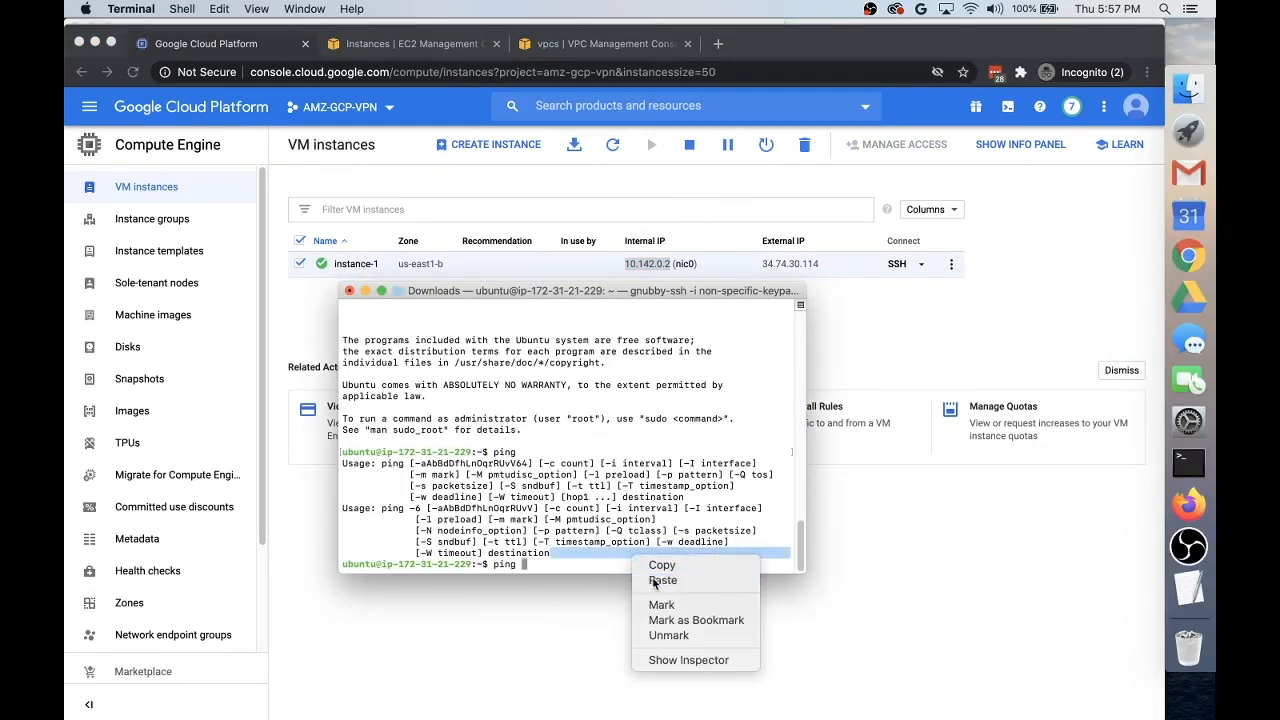
click(677, 587)
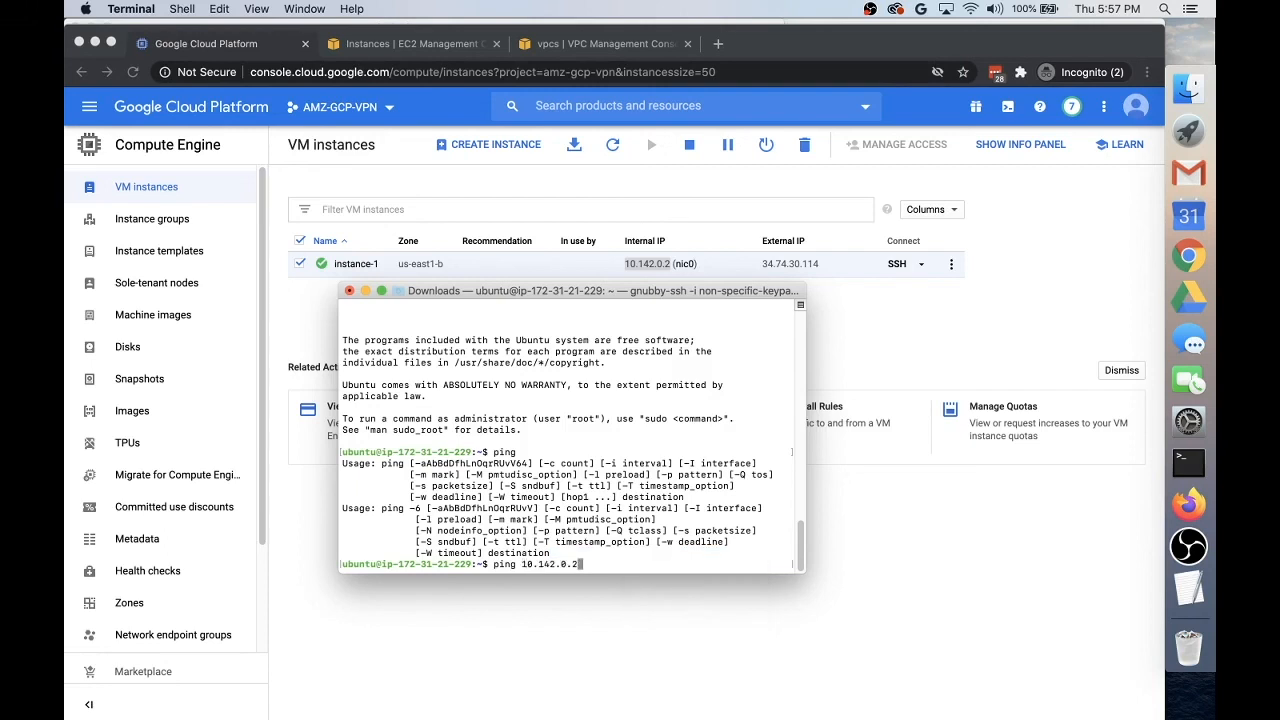
key(Return)
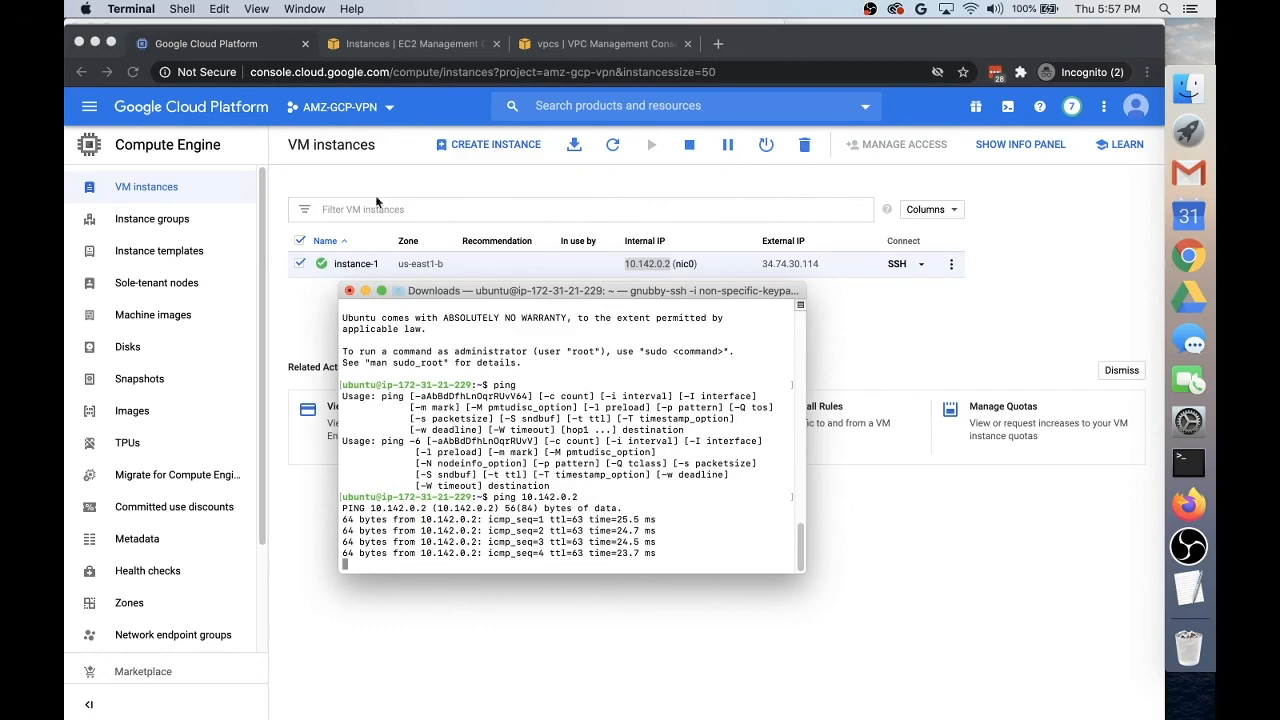
right_click(1175, 265)
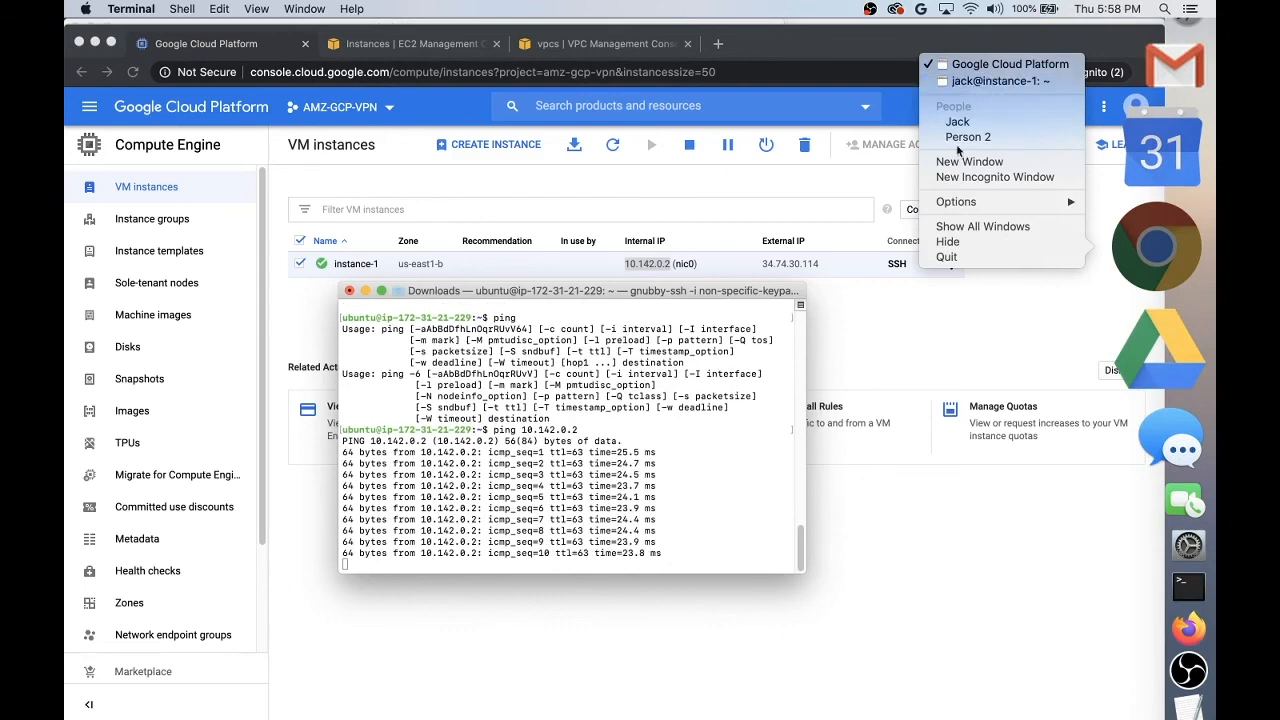
click(1005, 64)
Close the EC2 Connect dialog and copy the instance's private IP 172.31.21.229
click(400, 44)
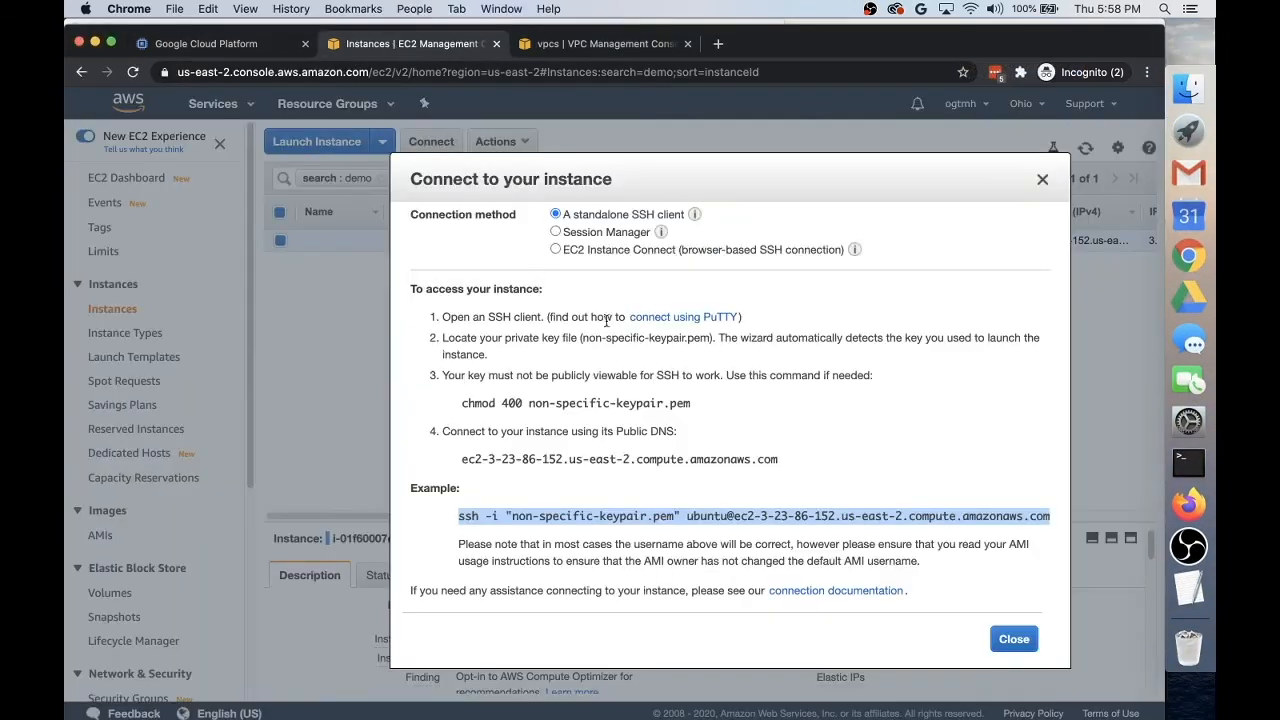
click(346, 325)
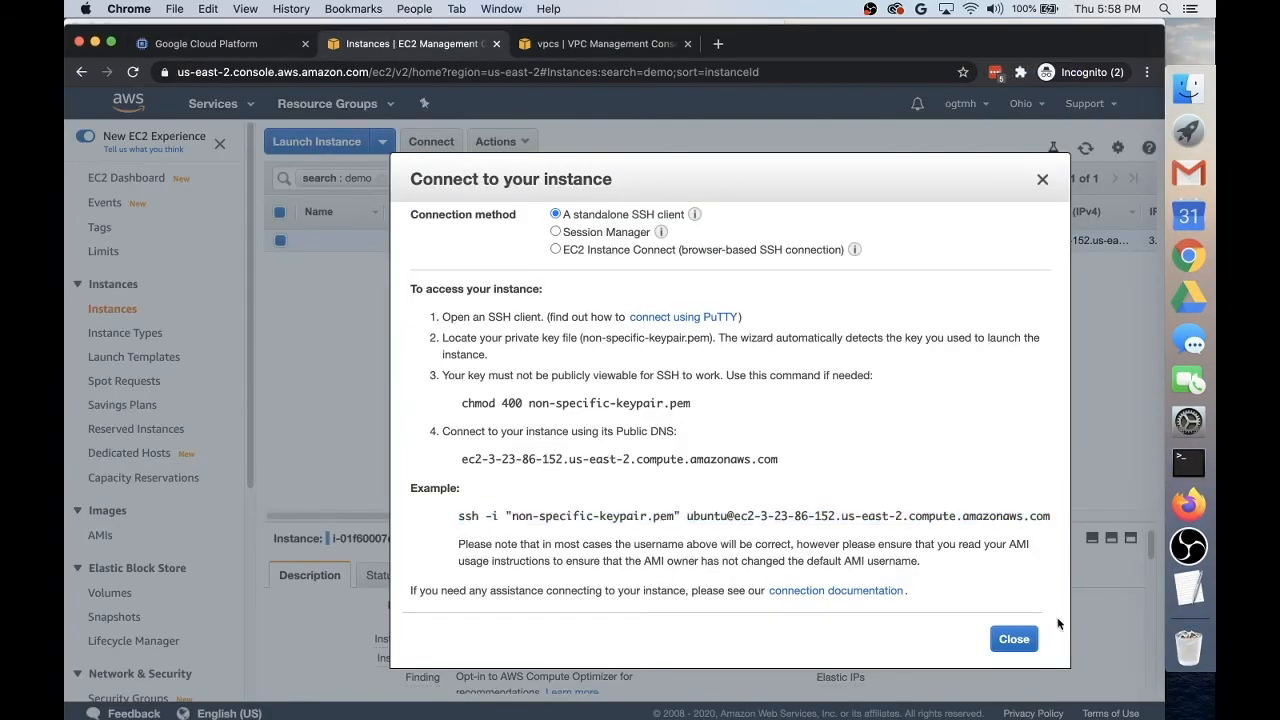
click(1014, 639)
scroll(931, 538, down, 3)
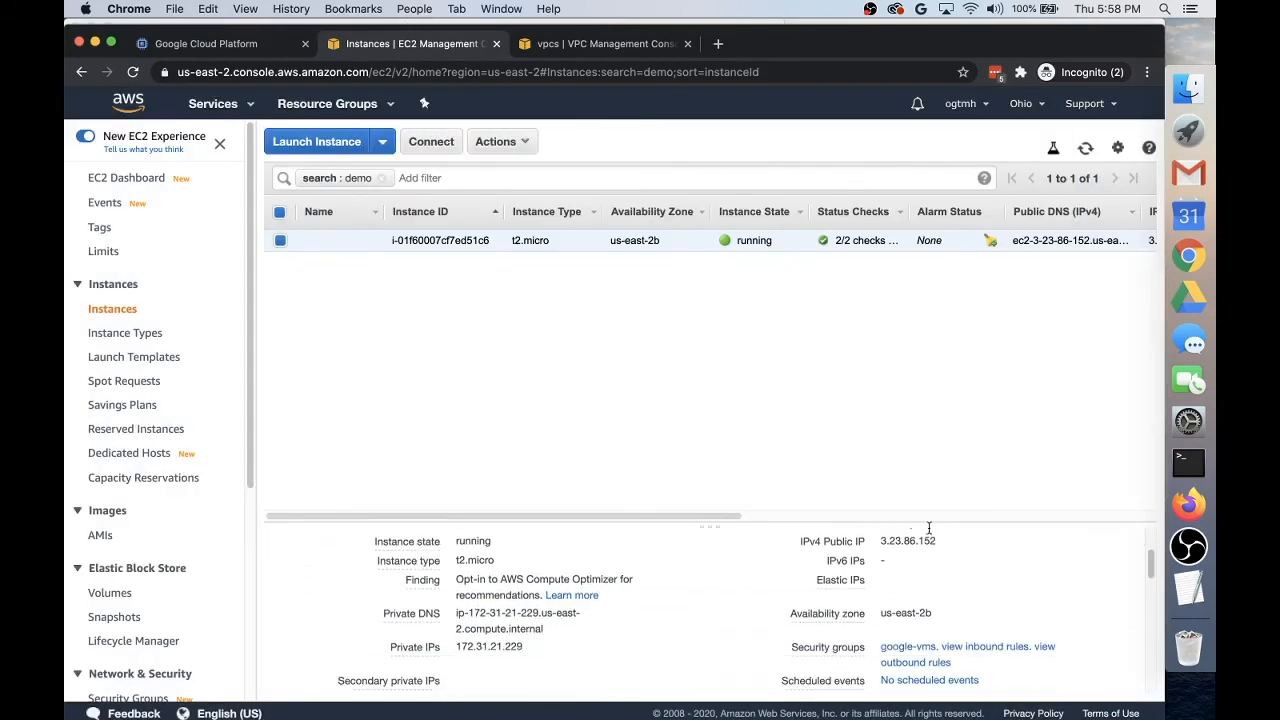
drag(524, 647, 456, 646)
click(536, 648)
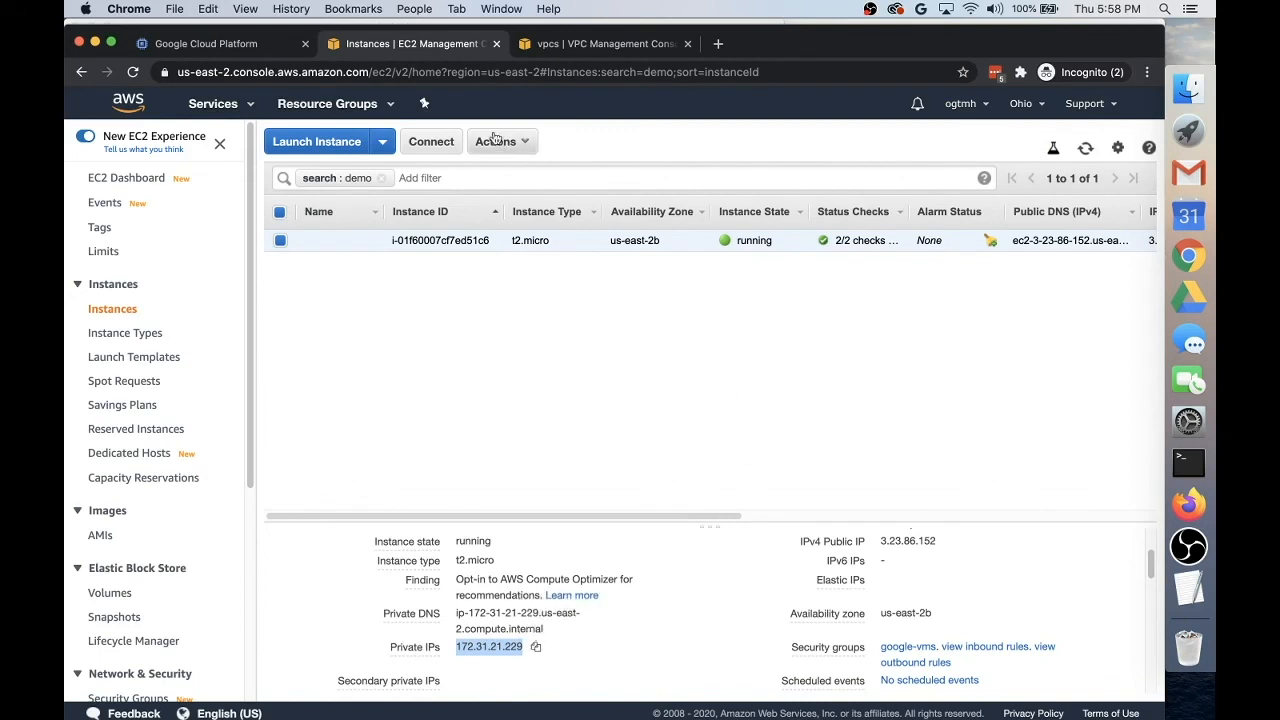
In instance-1's SSH window, check that the ping command is available
right_click(1170, 258)
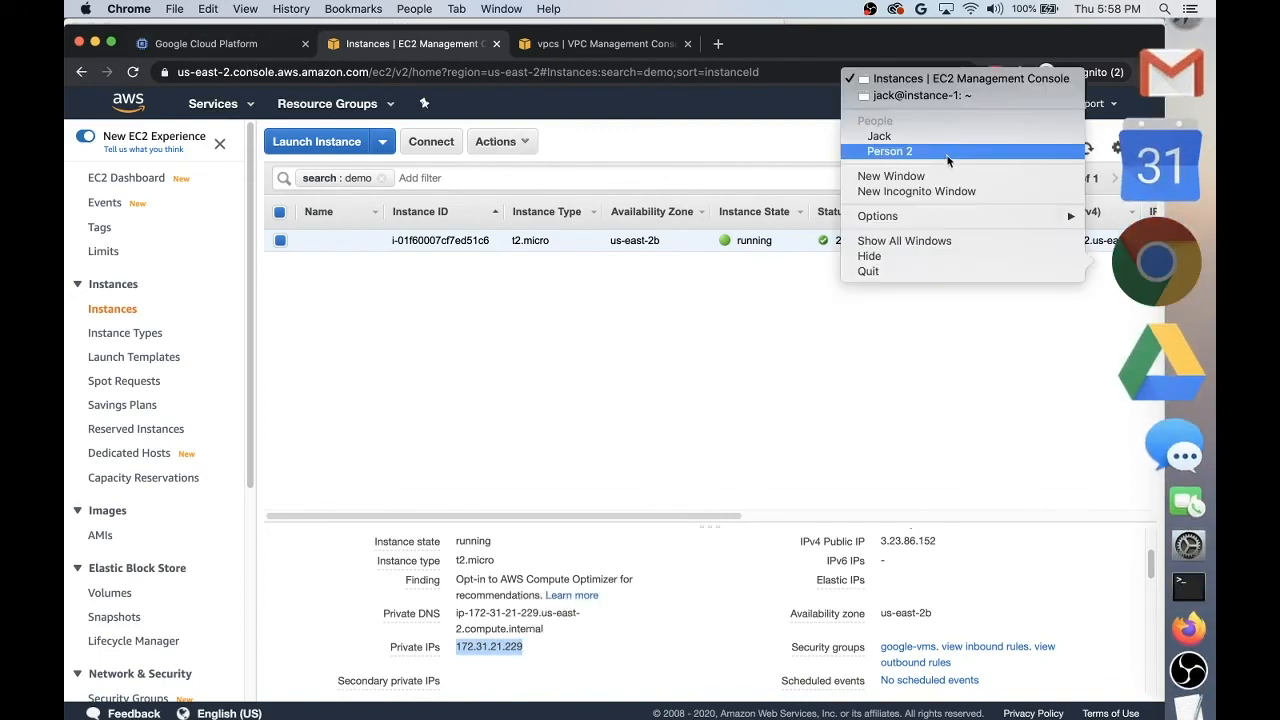
click(904, 97)
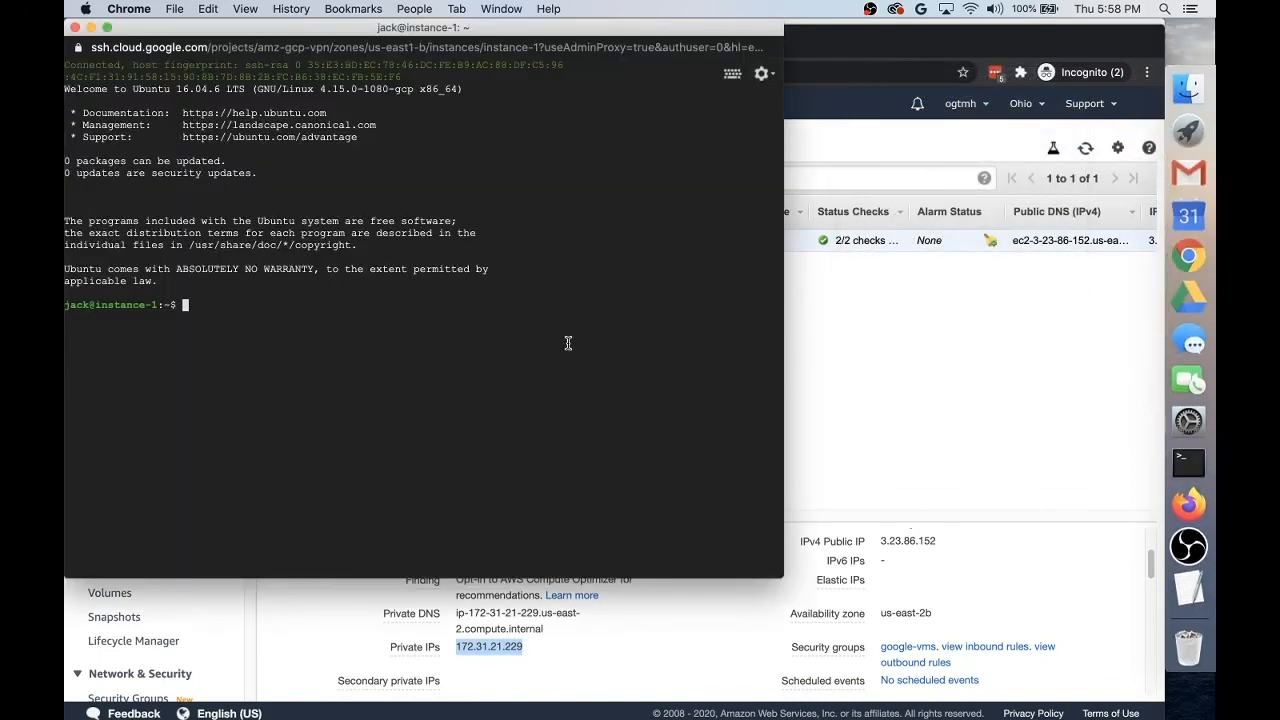
text(ping)
key(Return)
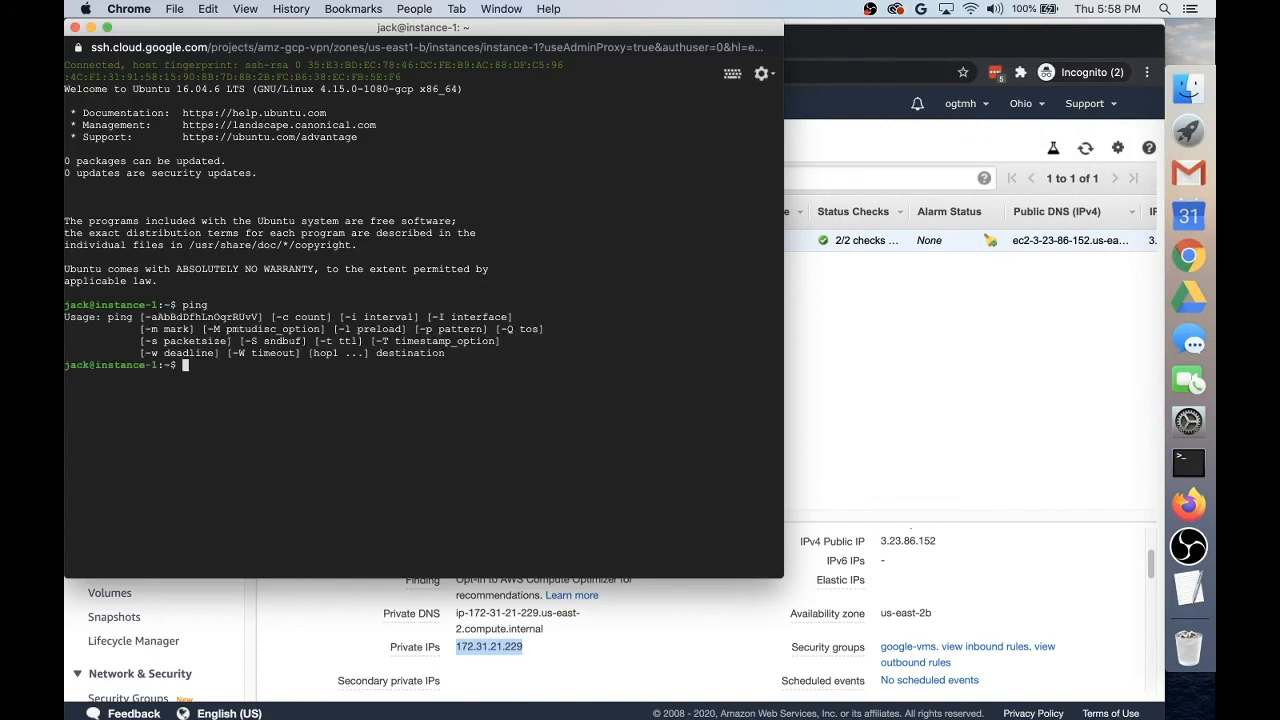
text(ping)
click(387, 416)
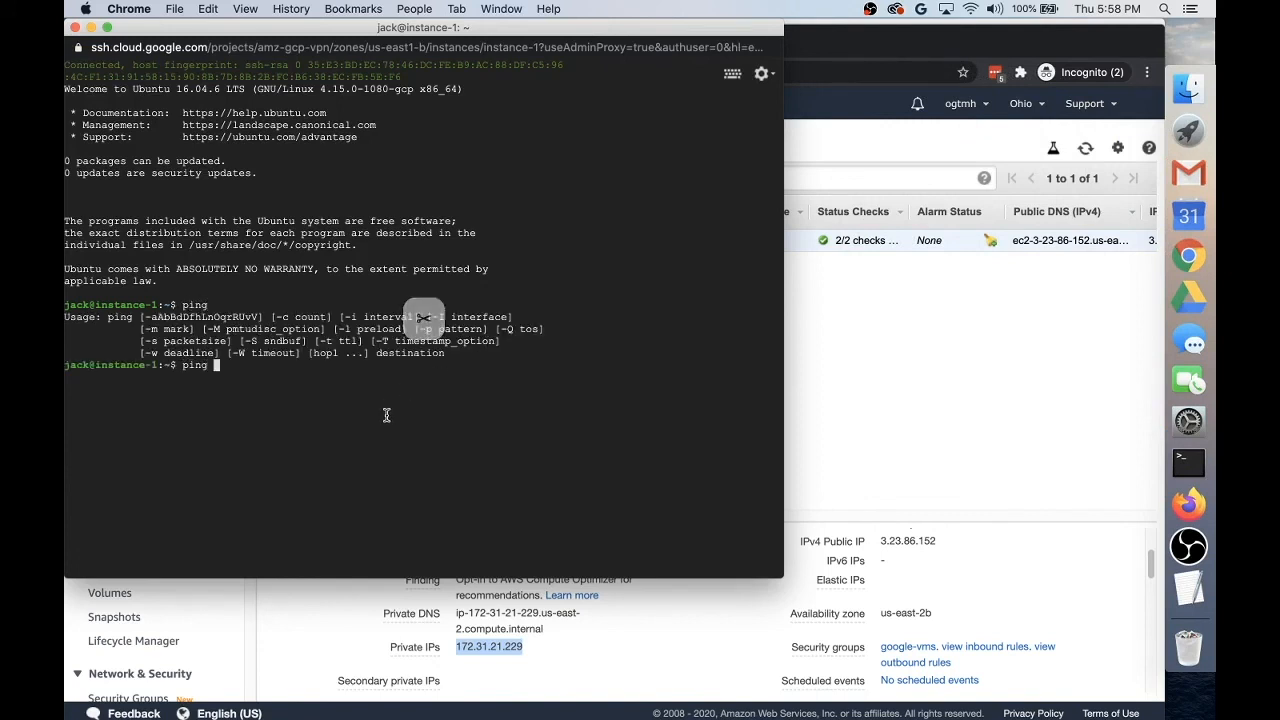
key(Return)
key(Return)
double_click(387, 416)
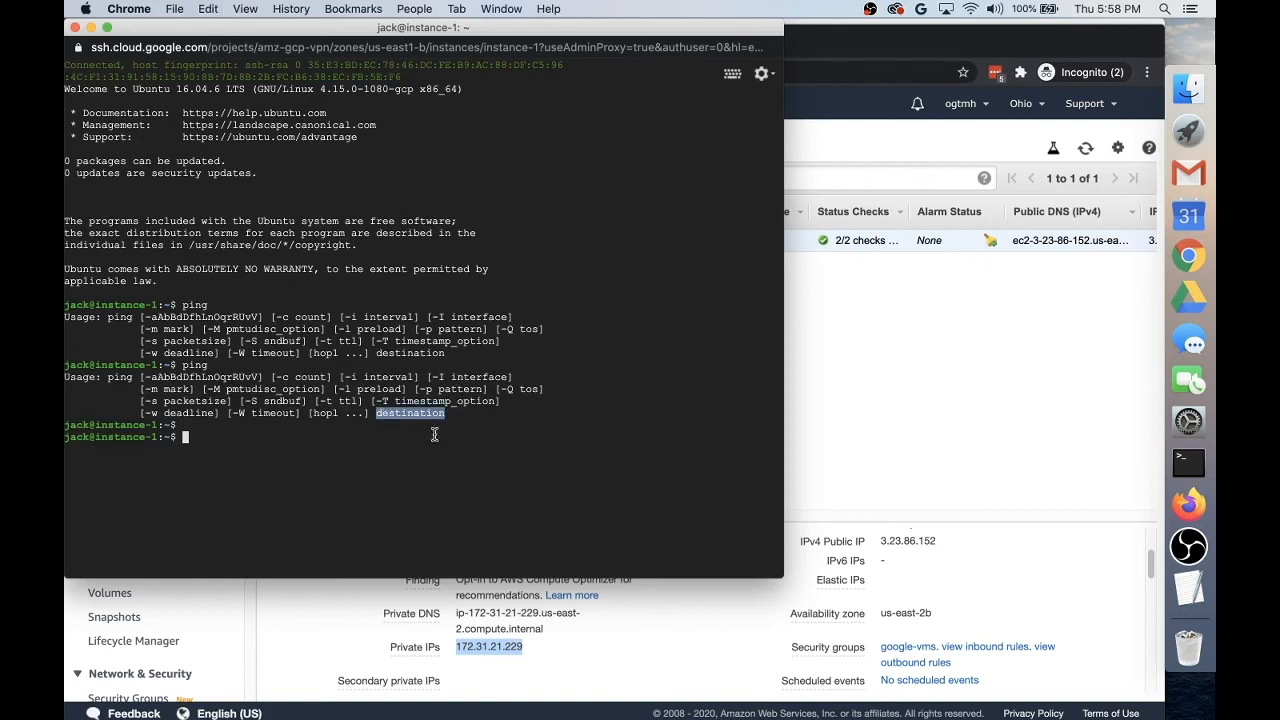
Re-copy 172.31.21.229 and ping it from instance-1, receiving replies
click(511, 650)
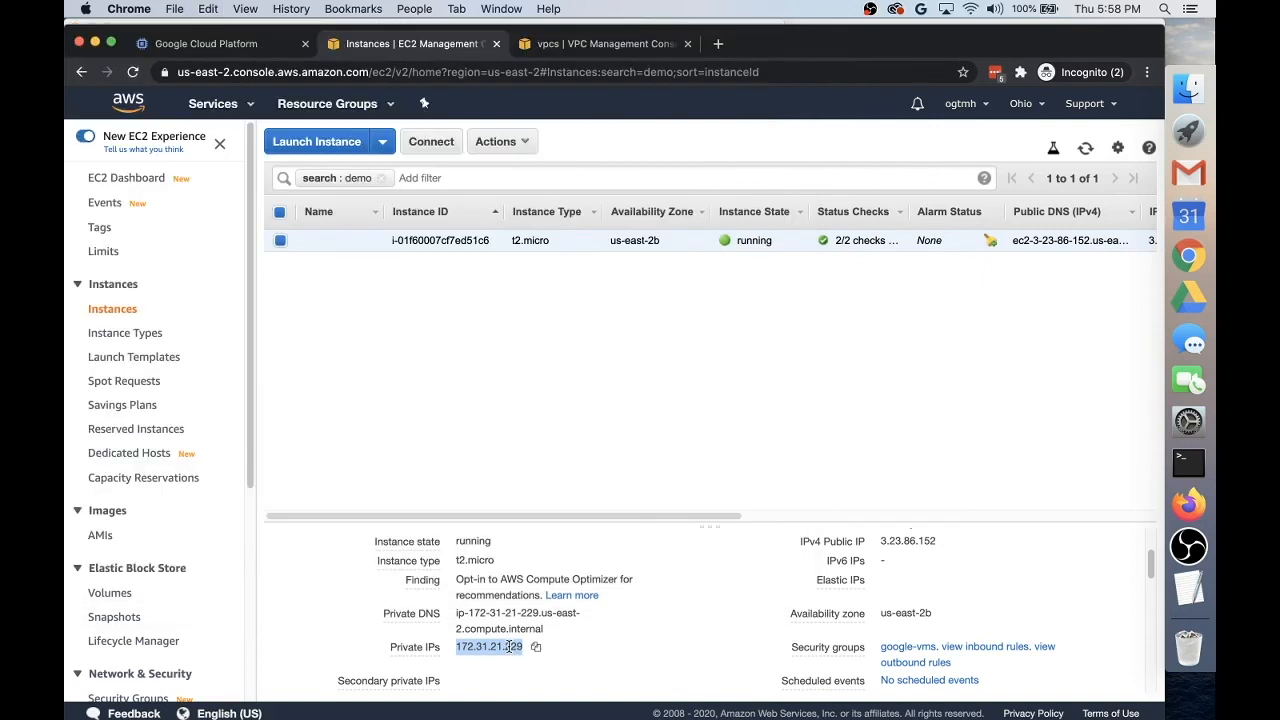
click(536, 647)
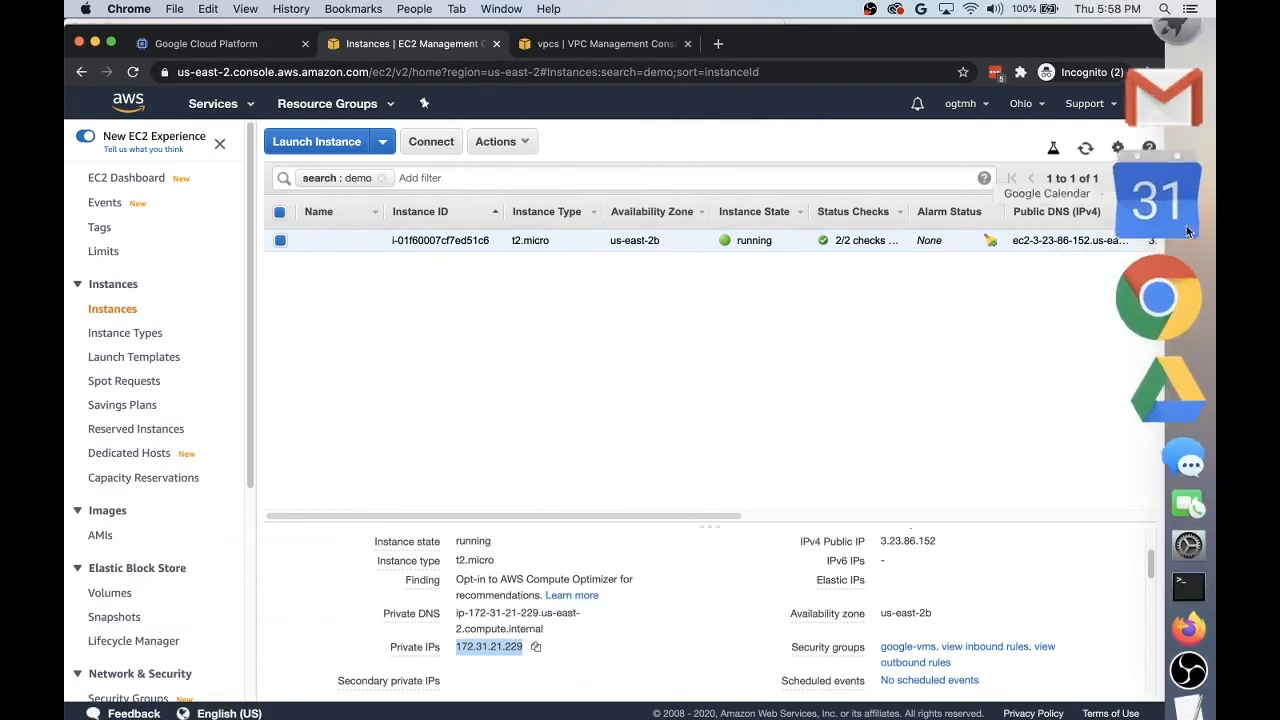
right_click(1141, 263)
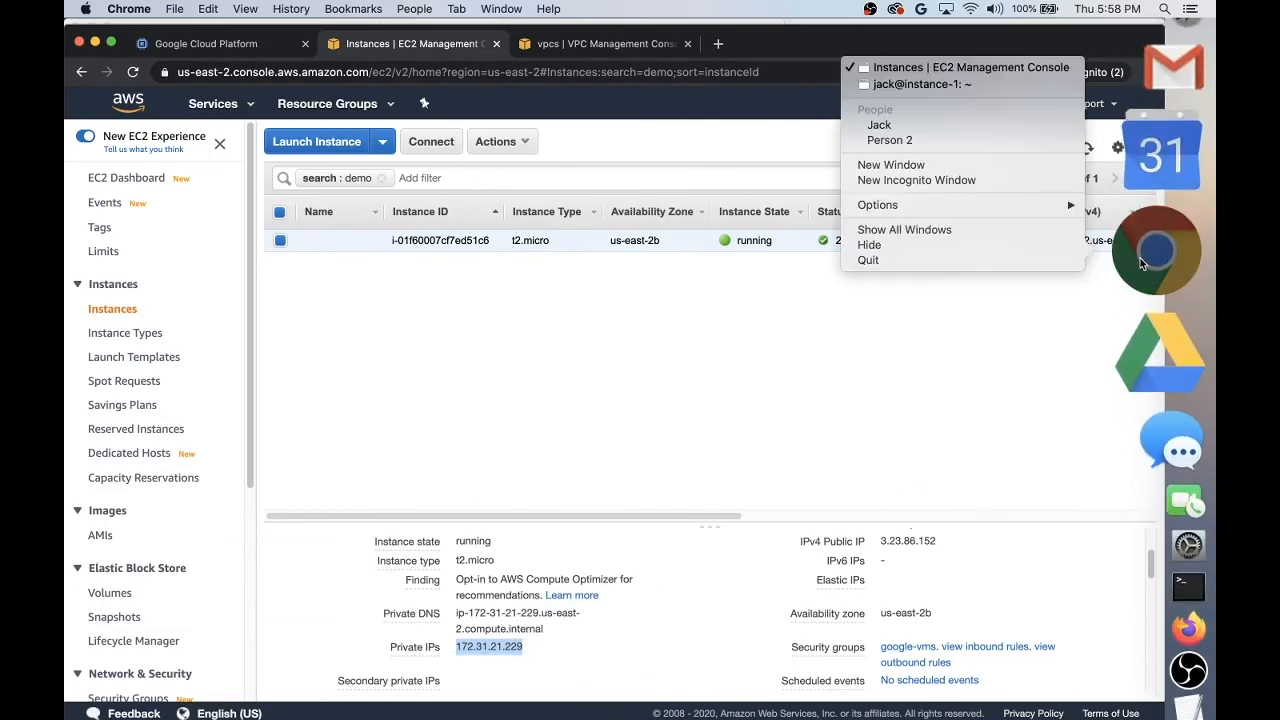
click(899, 85)
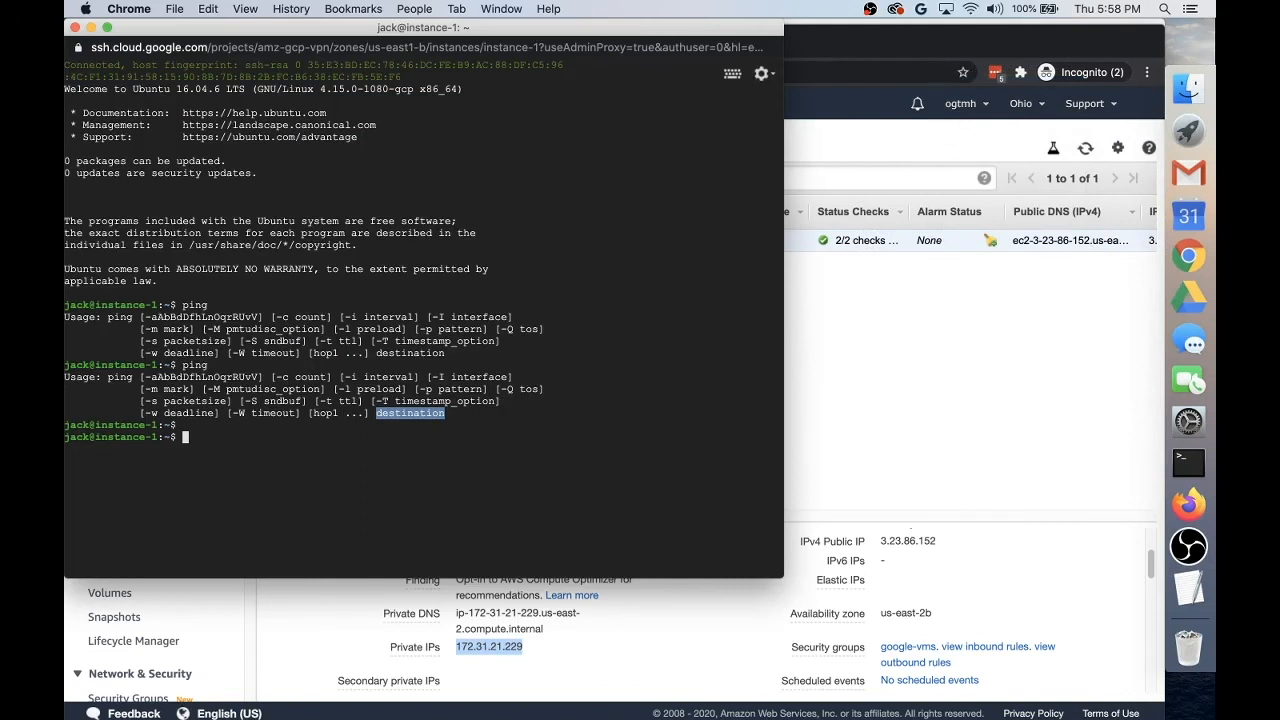
text(ping)
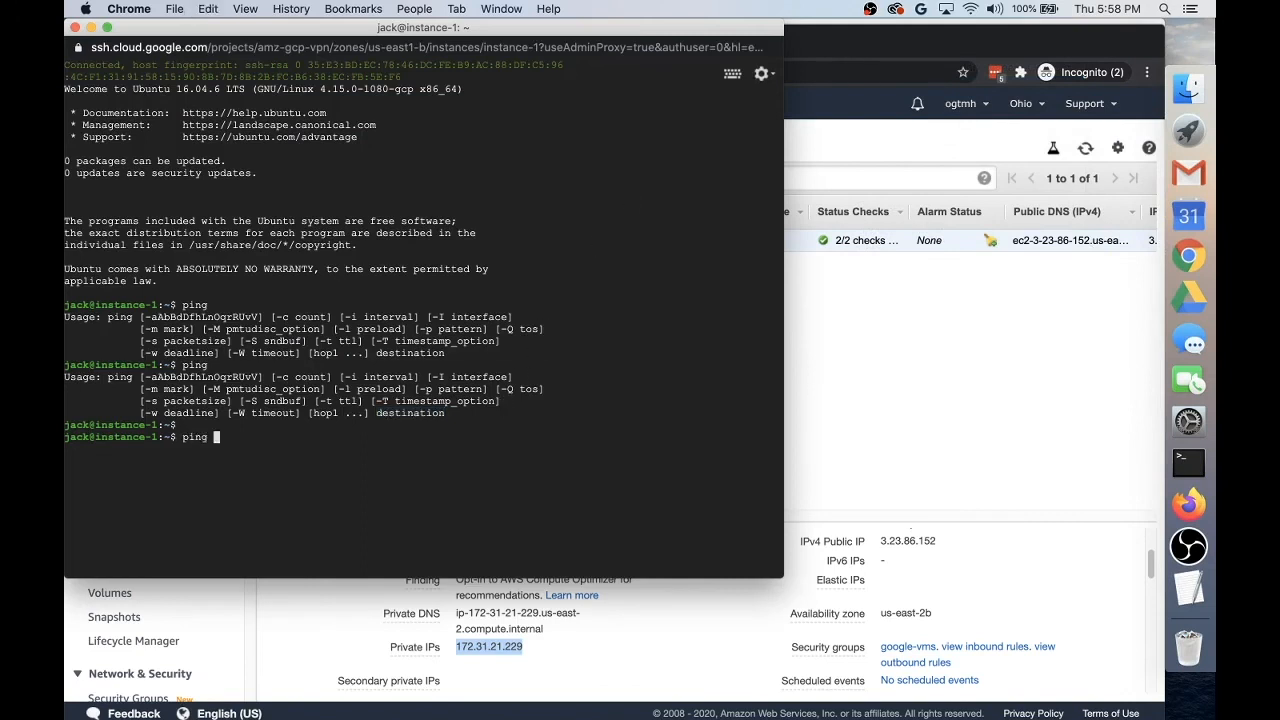
key(super+v)
key(Return)
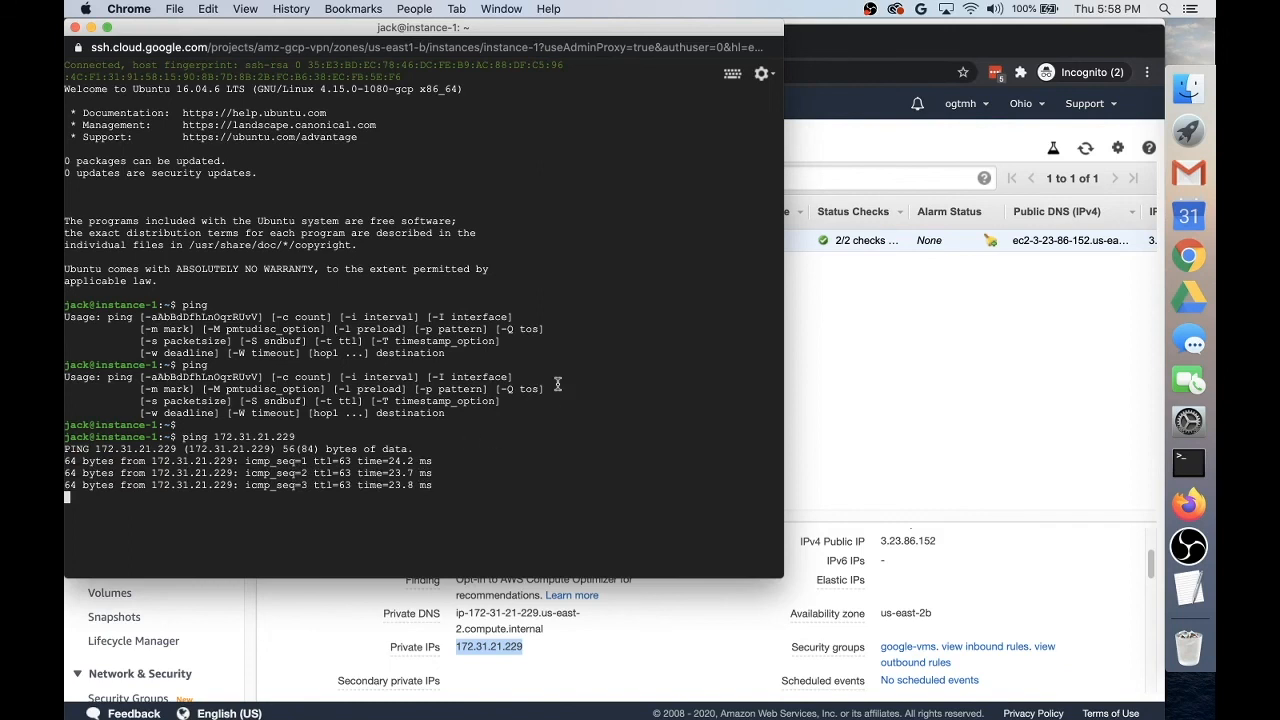
click(908, 355)
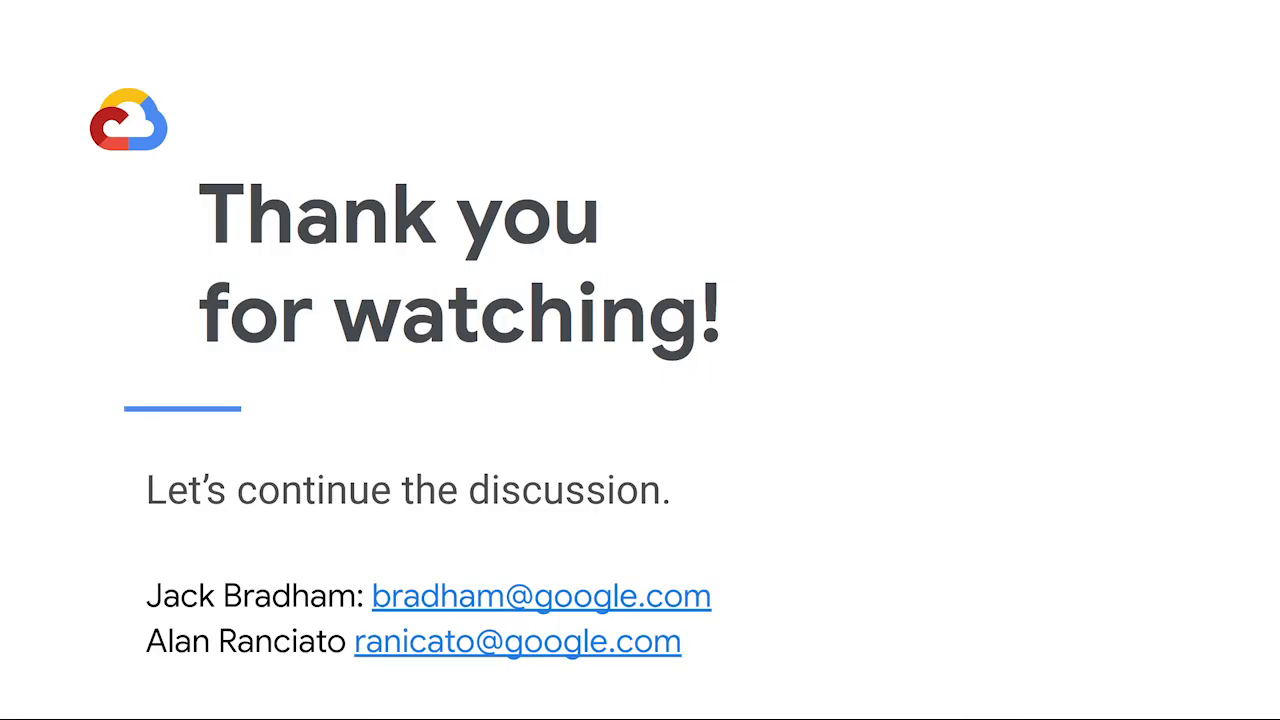